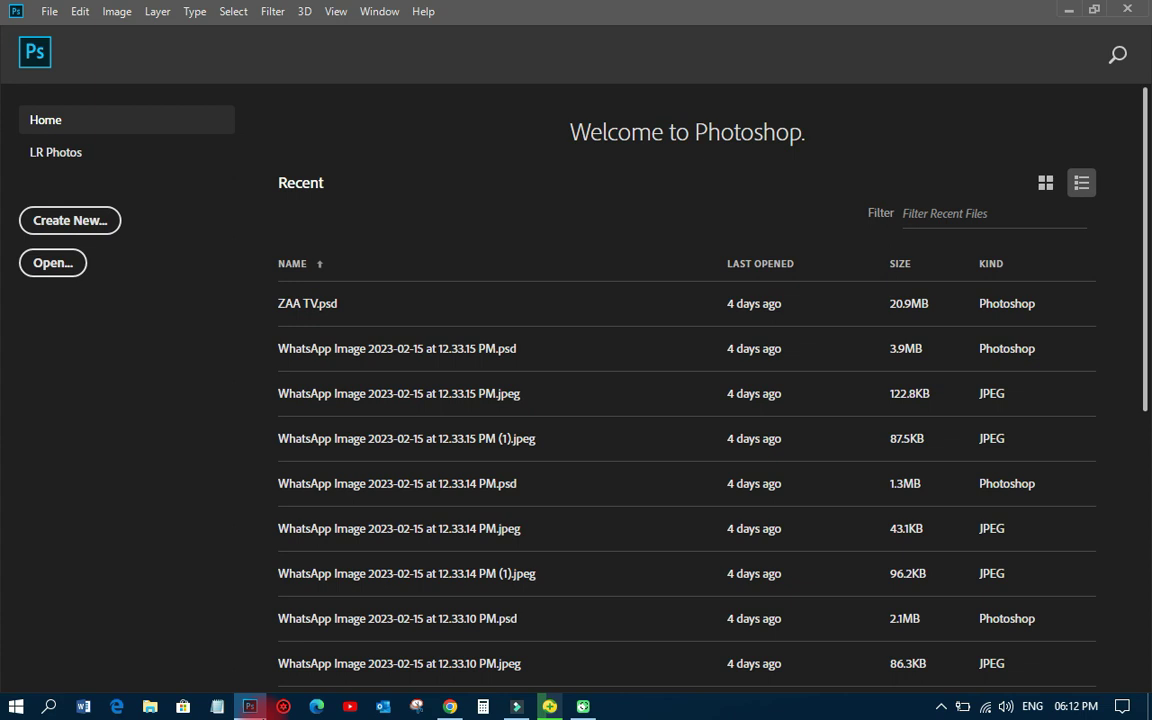
# Create a new document named WEB B, 10 by 5 inches, in 8-bit RGB color.
pyautogui.click(78, 220)
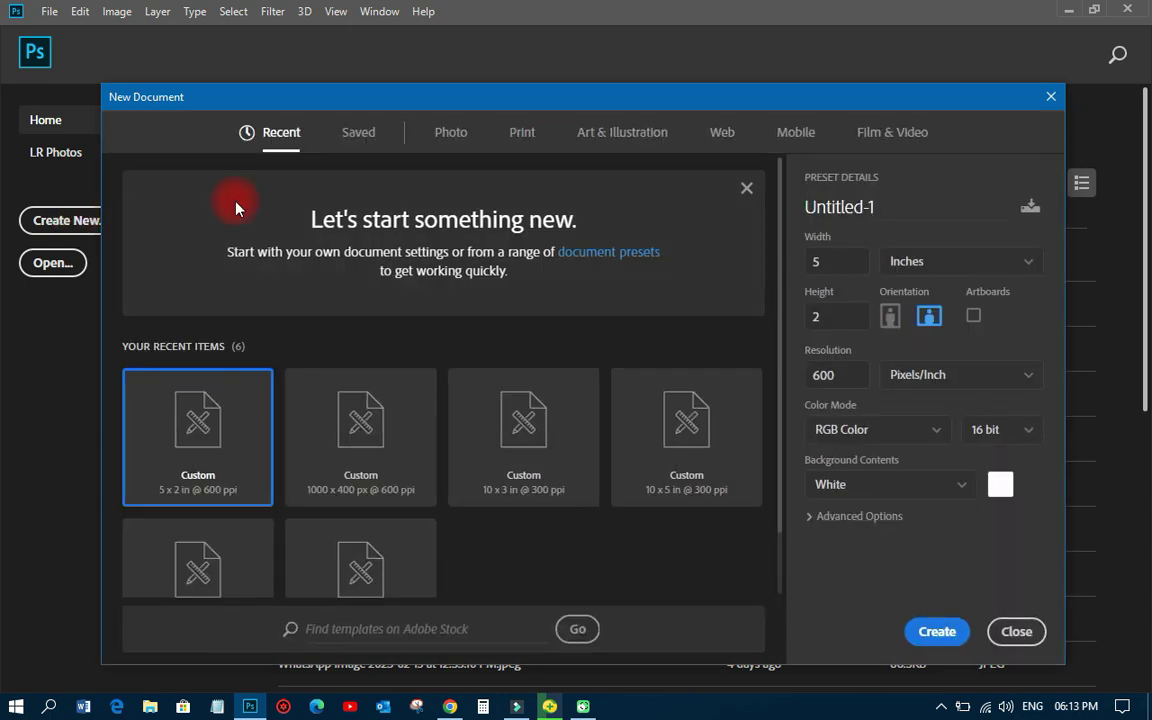
pyautogui.click(815, 266)
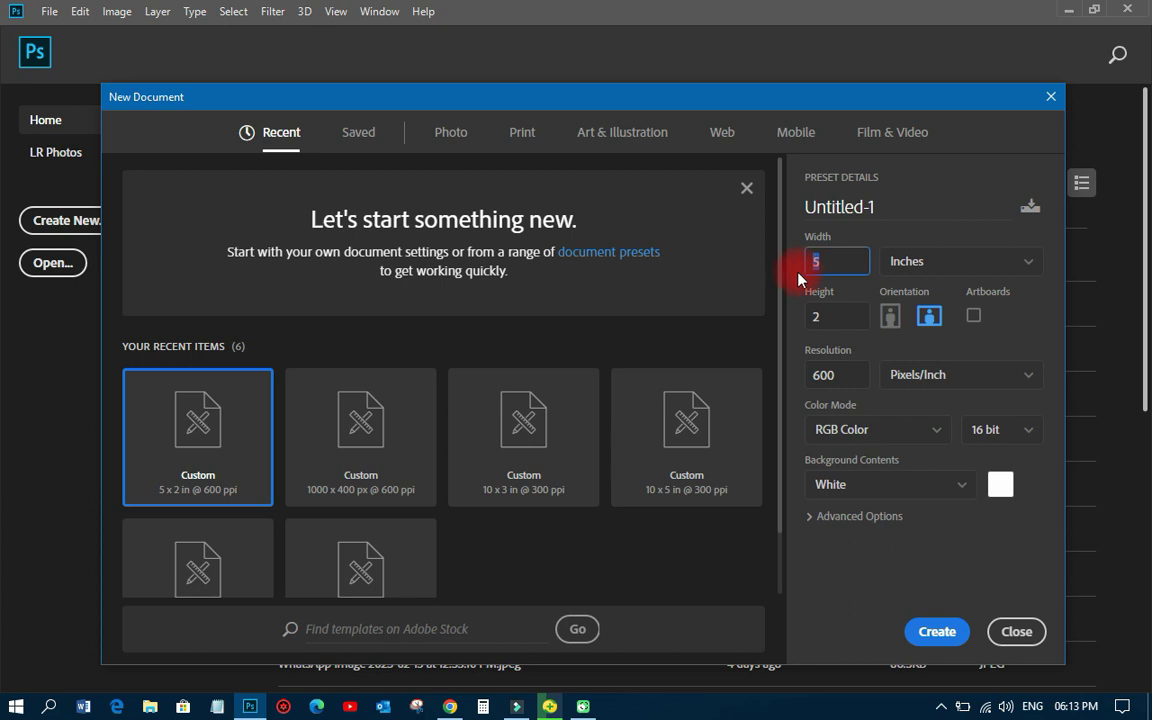
pyautogui.write('010')
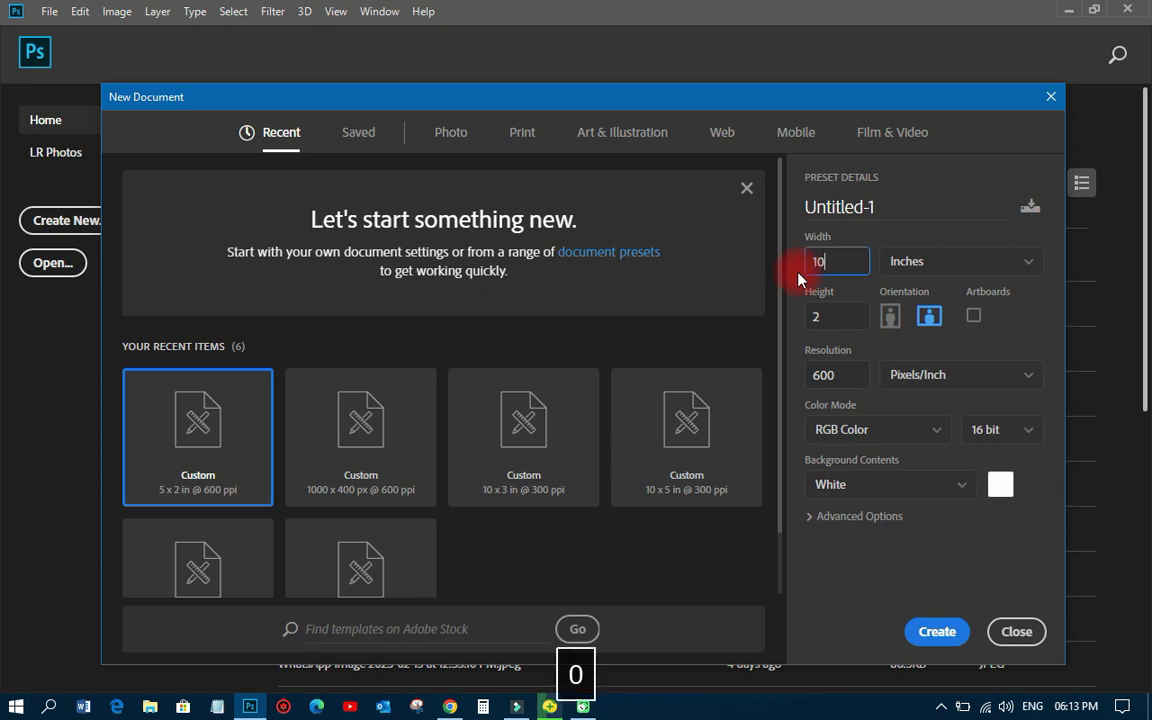
pyautogui.click(813, 316)
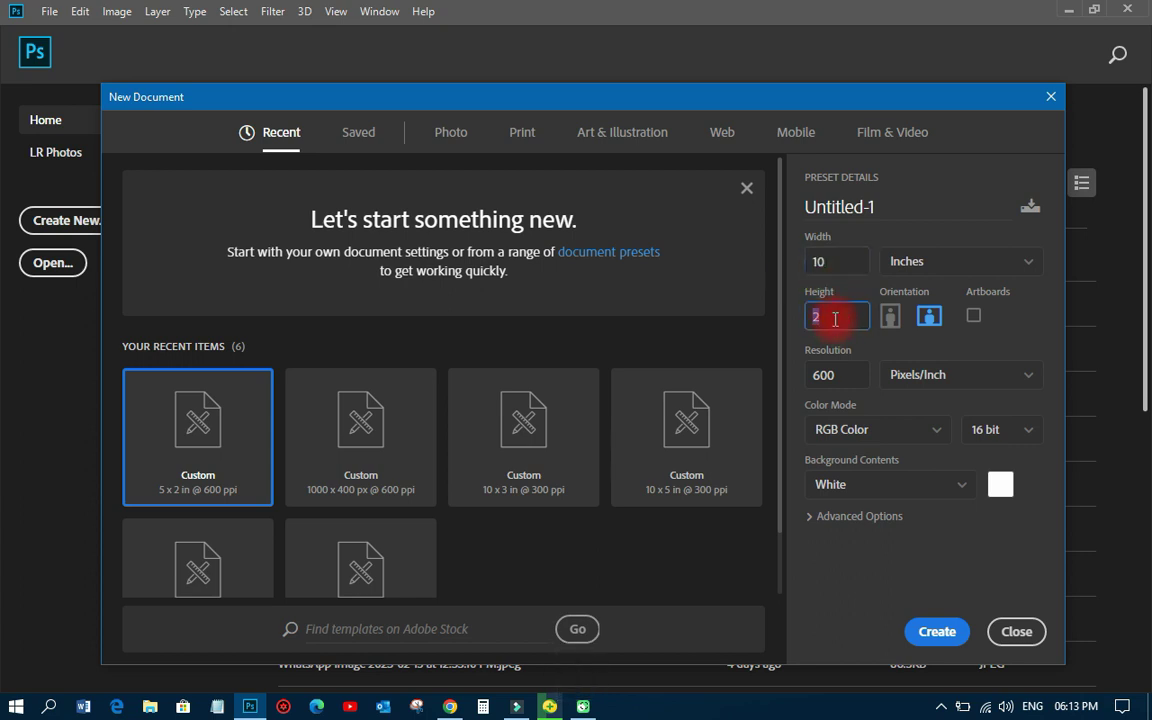
pyautogui.write('5')
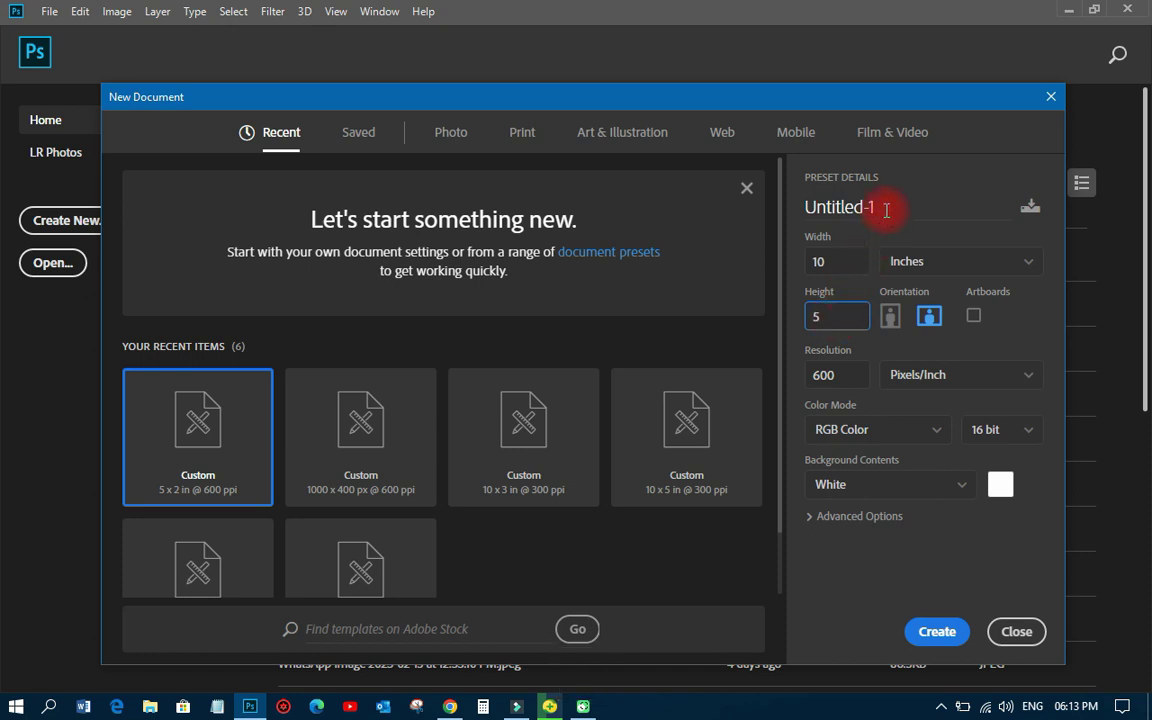
pyautogui.click(804, 214)
pyautogui.write('WEB B')
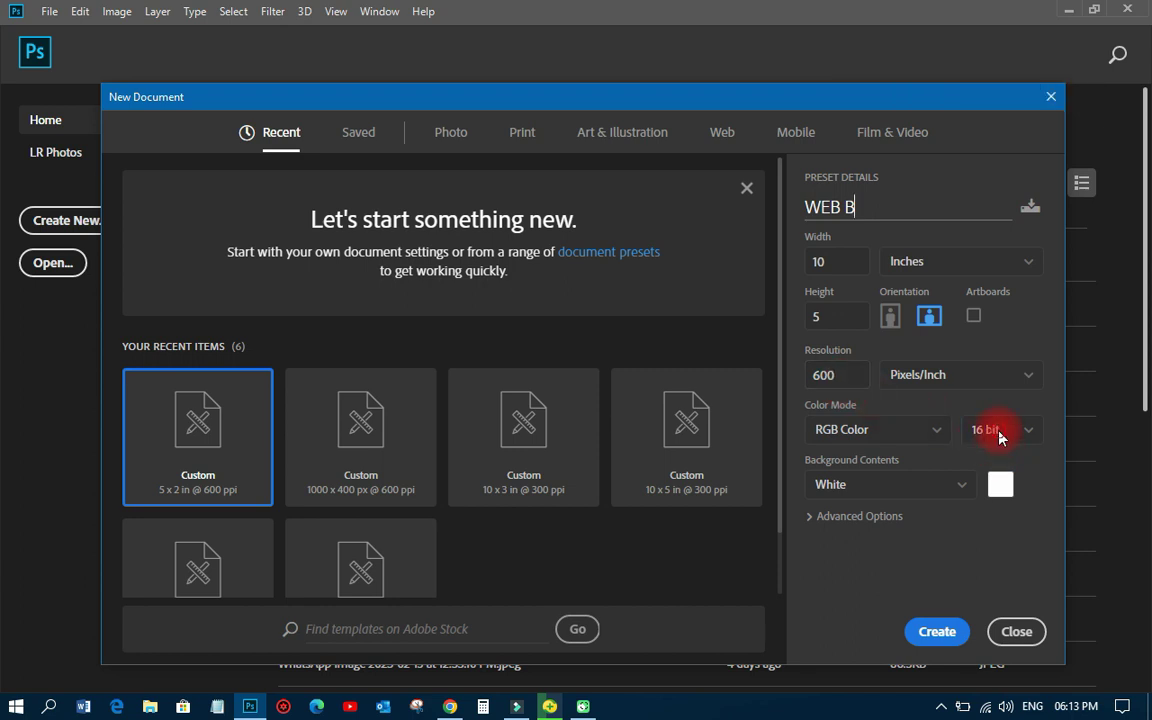
pyautogui.click(999, 433)
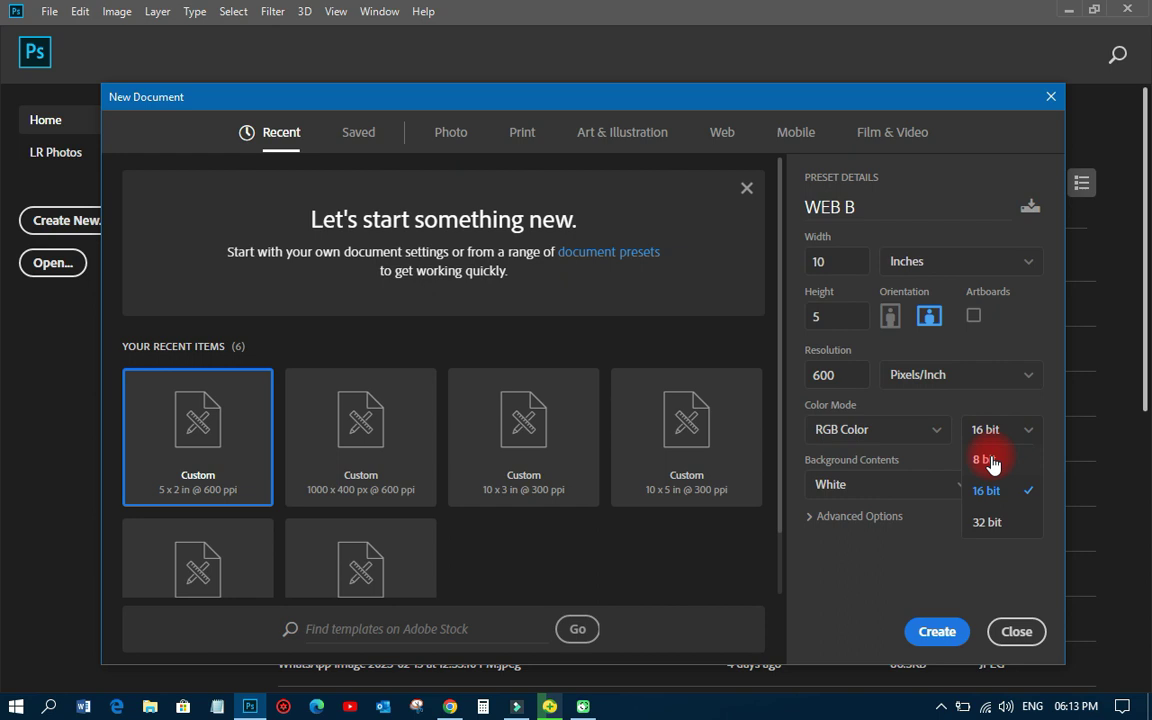
pyautogui.click(985, 460)
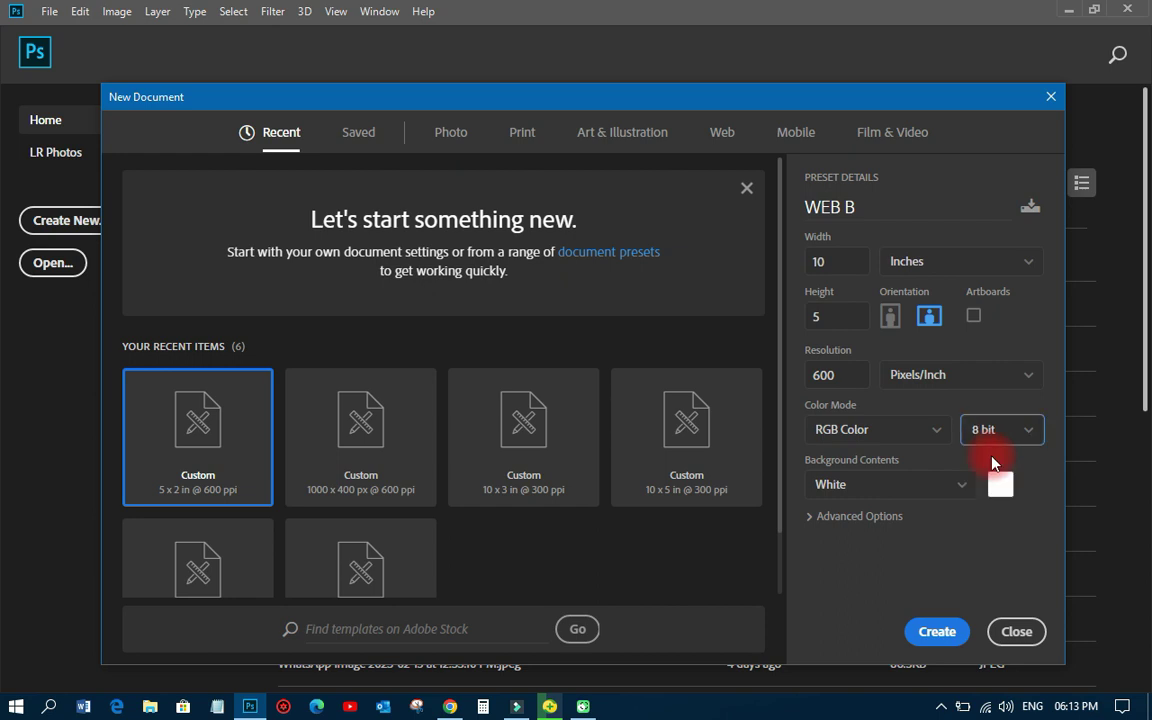
pyautogui.click(932, 638)
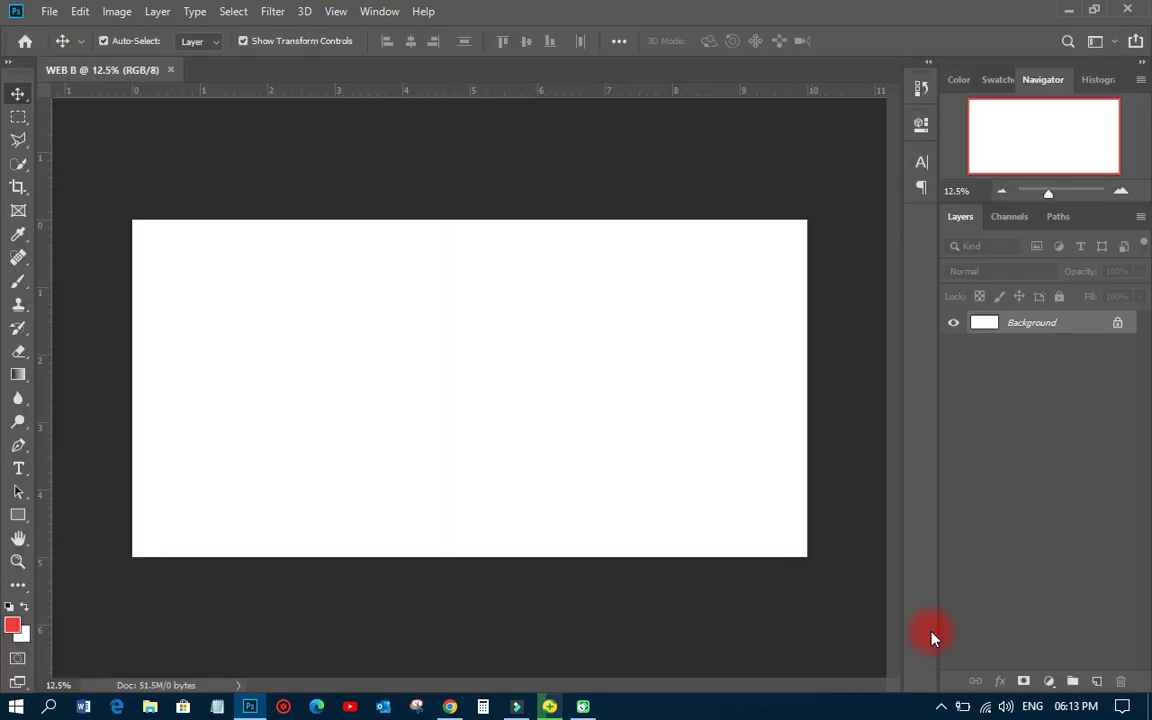
# Open the WEB BANNER folder on the desktop, maximize it and show its files as extra large icons.
pyautogui.click(1069, 10)
pyautogui.click(440, 181)
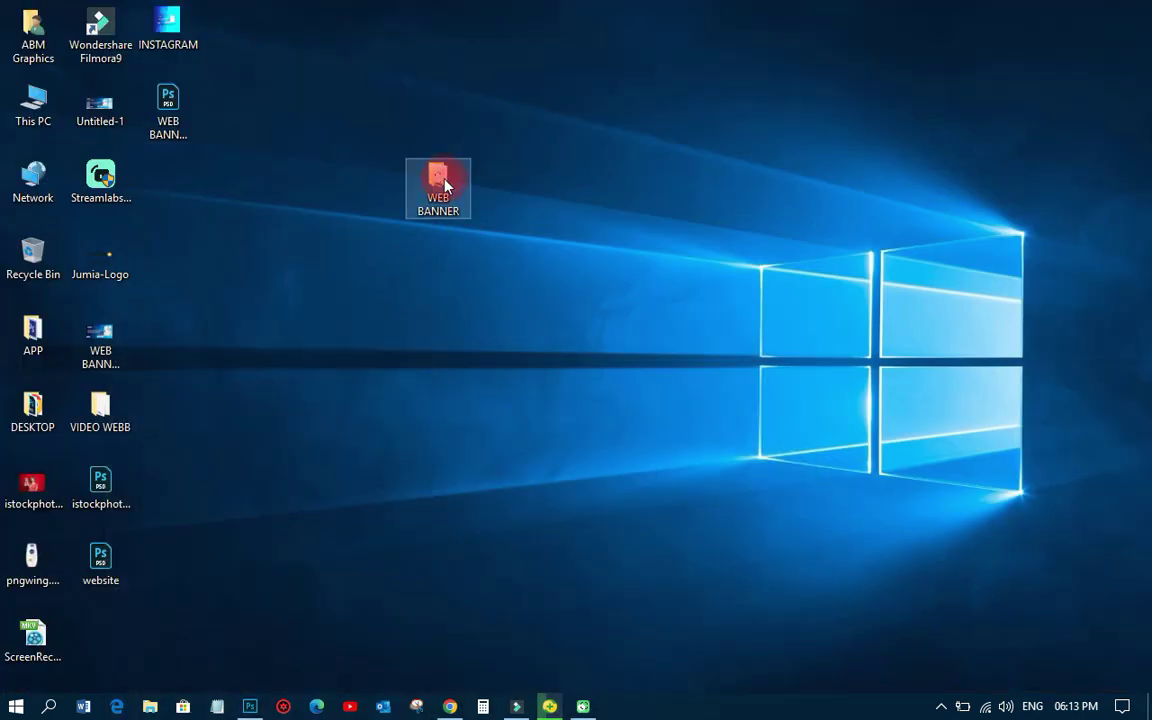
pyautogui.doubleClick(443, 181)
pyautogui.click(952, 72)
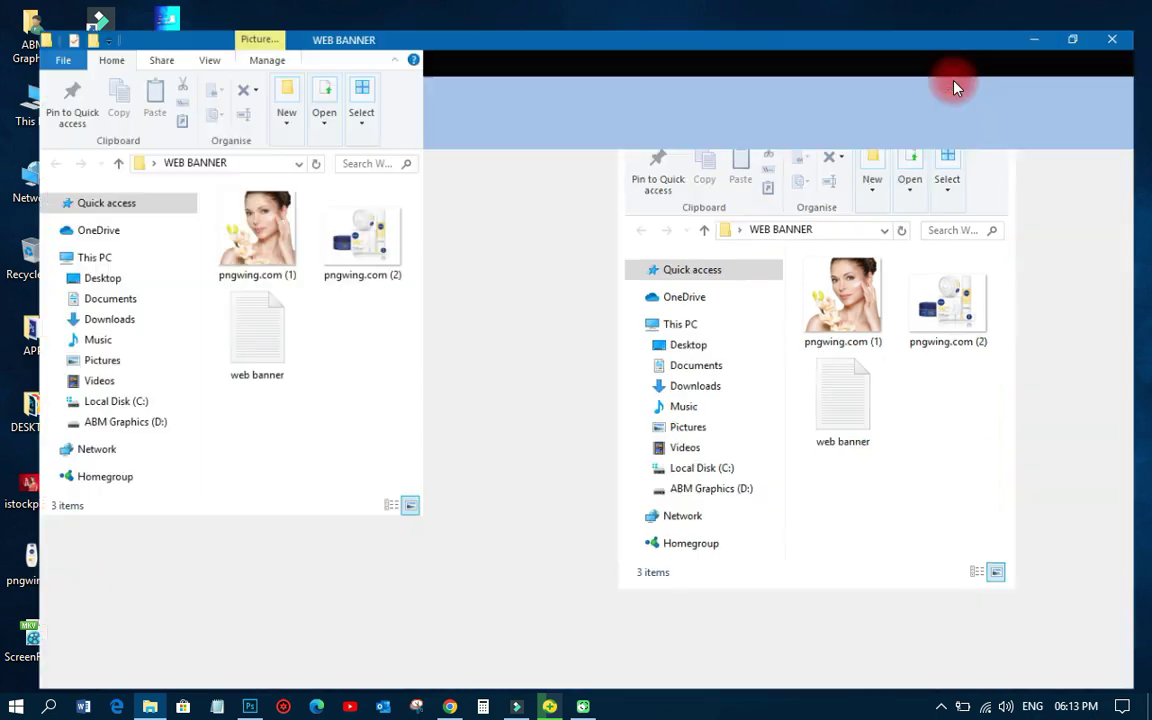
pyautogui.rightClick(511, 404)
pyautogui.moveTo(558, 413)
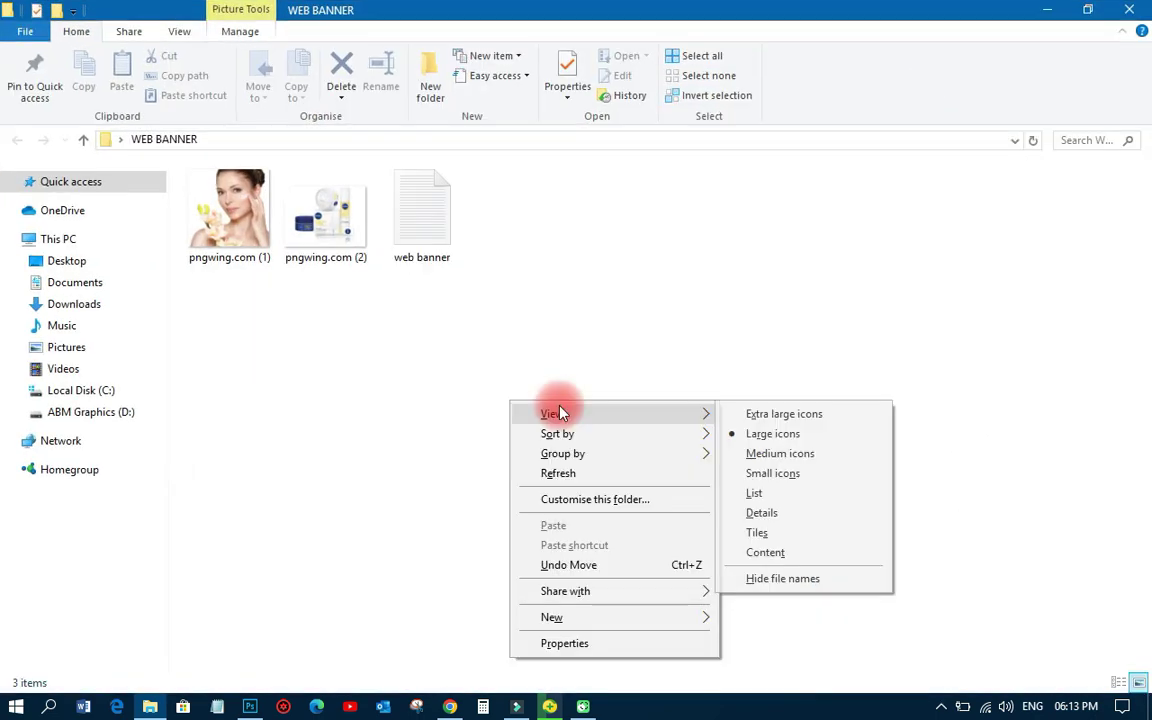
pyautogui.click(745, 414)
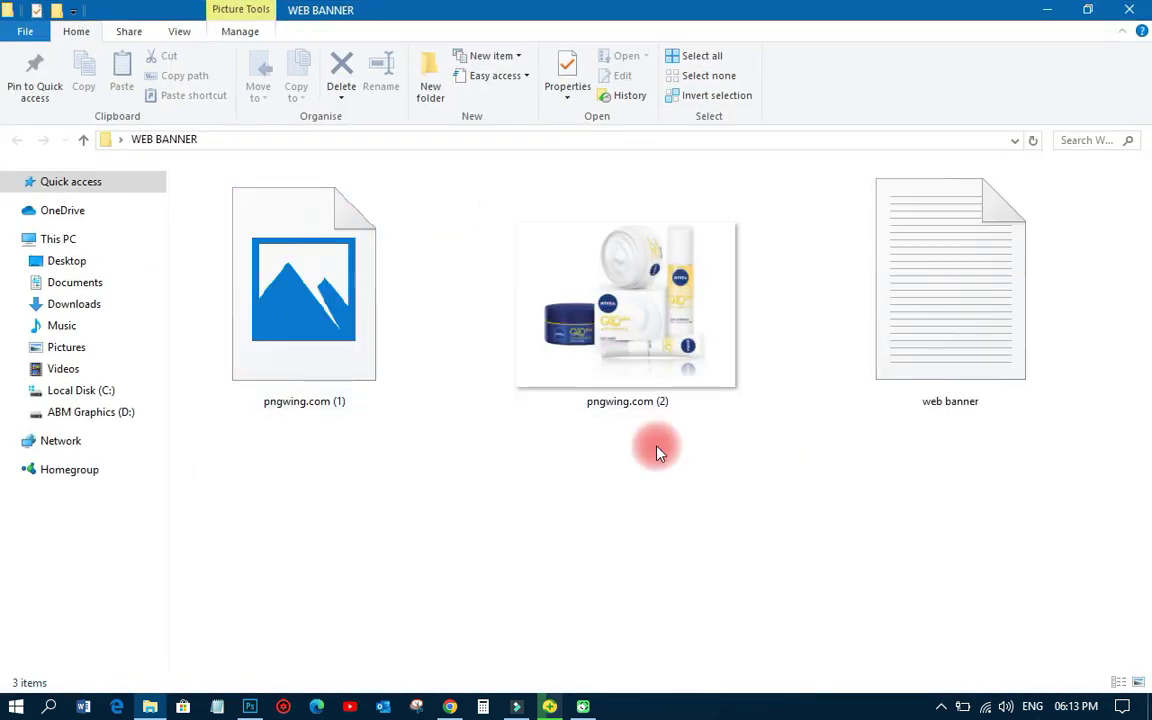
# Read the banner copy in the web banner text file and switch back to Photoshop.
pyautogui.click(900, 265)
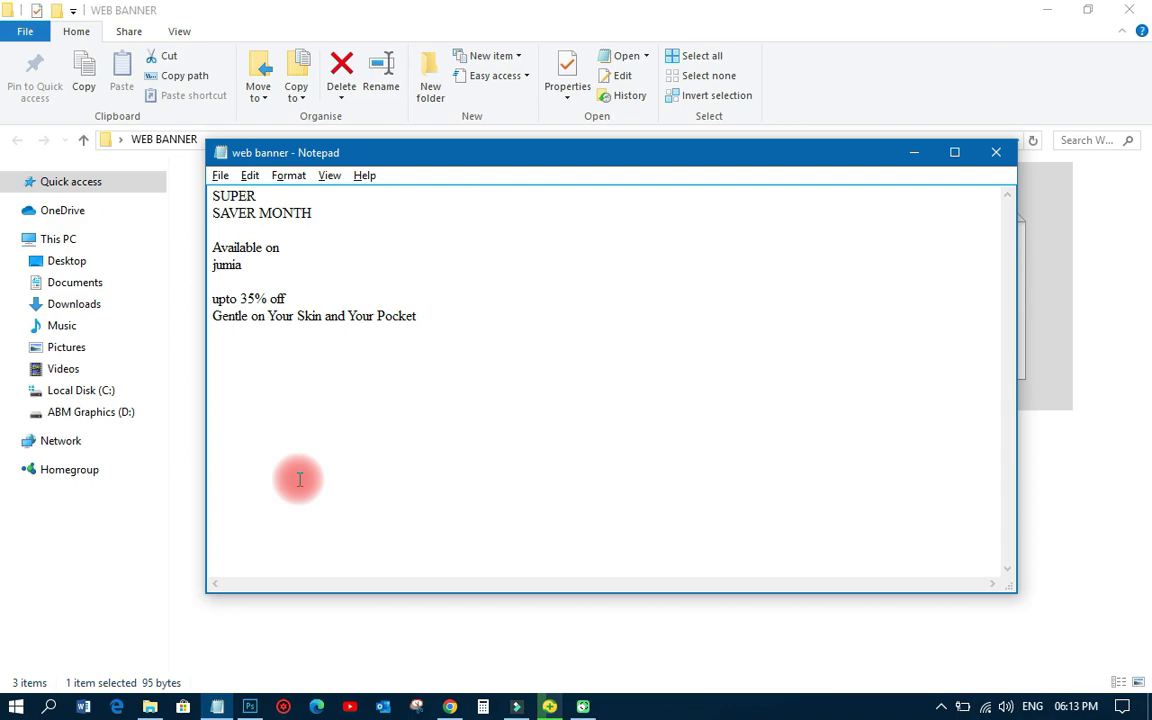
pyautogui.click(249, 707)
pyautogui.press('space')
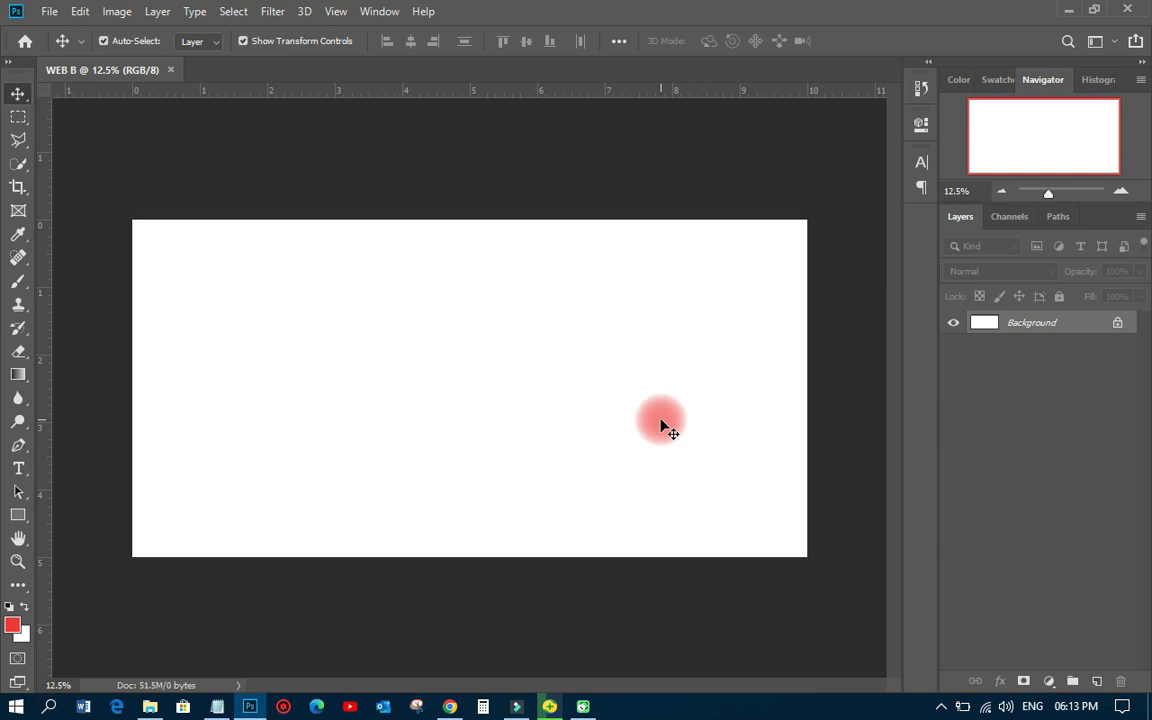
# Add a gradient fill layer using the bright blue to dark navy preset at the end of the presets.
pyautogui.click(1049, 682)
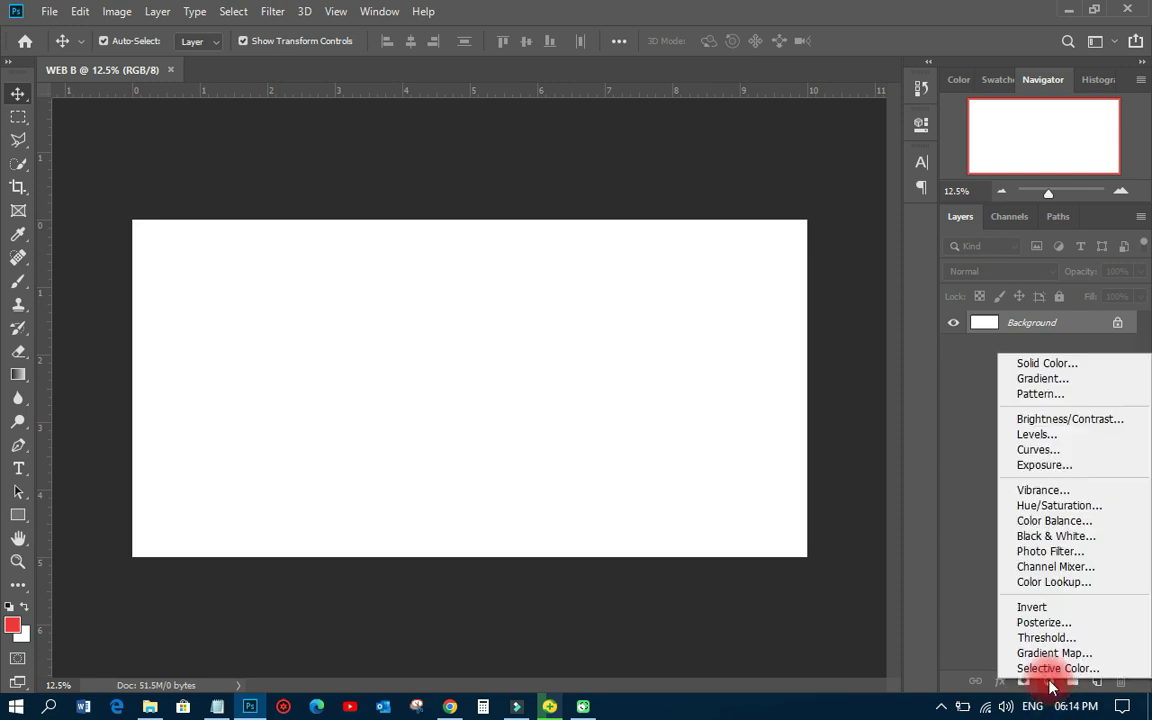
pyautogui.click(1033, 379)
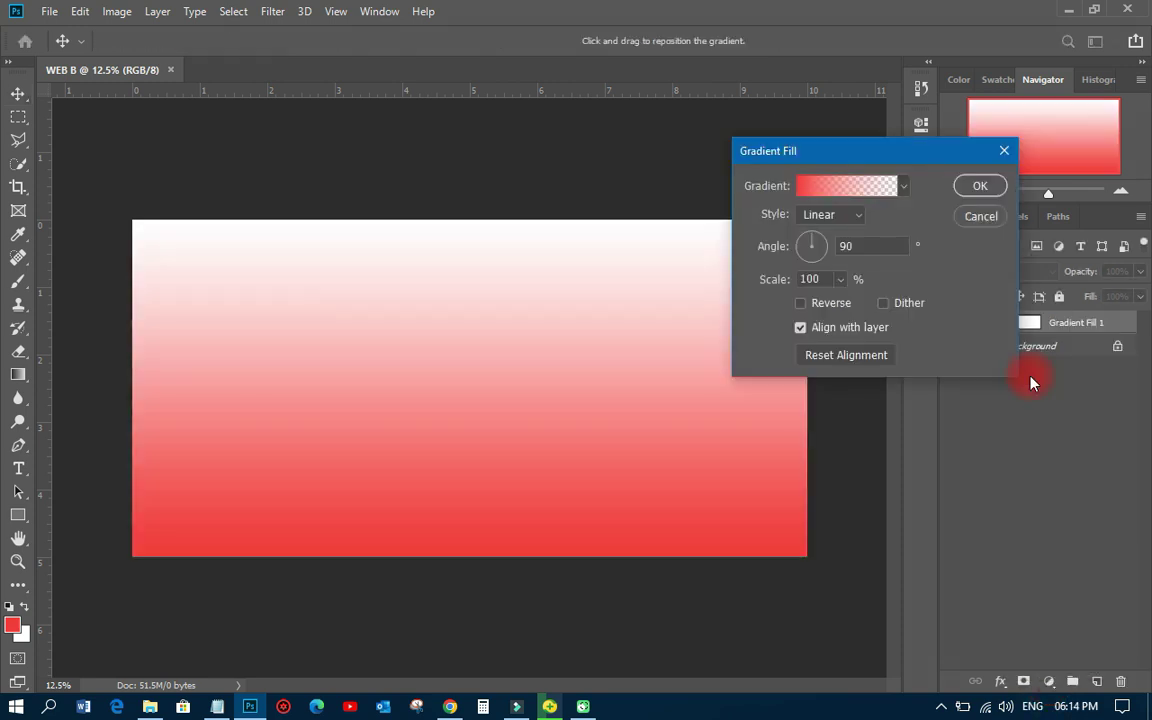
pyautogui.click(832, 186)
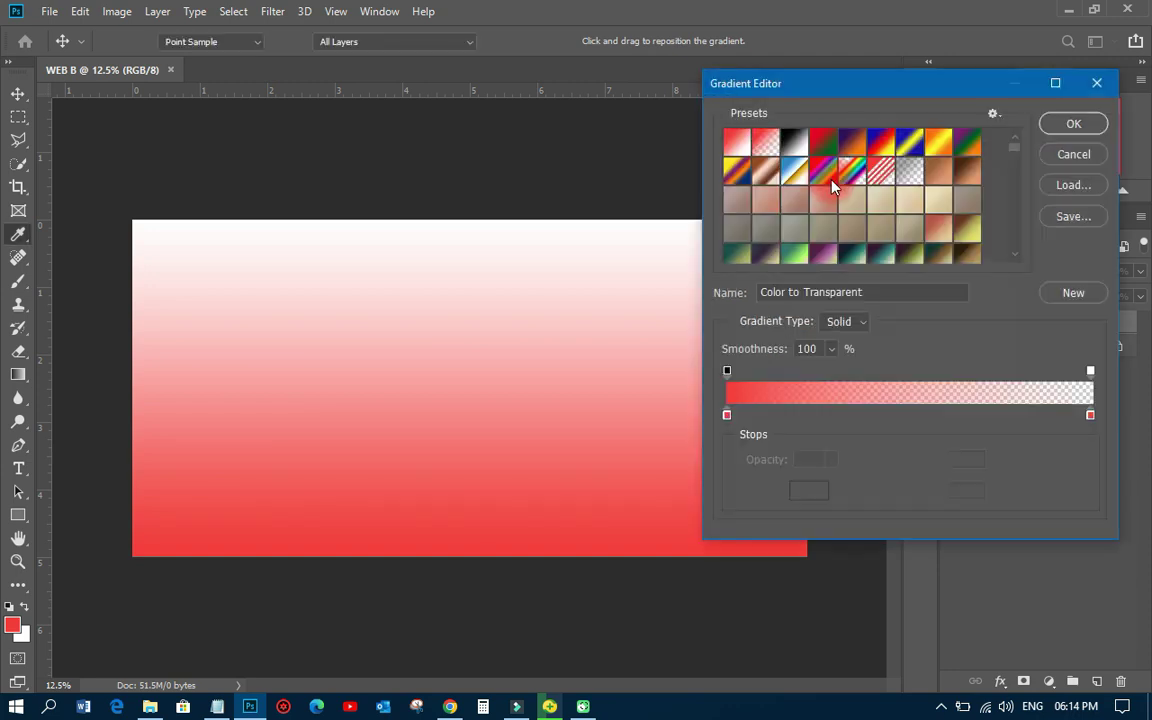
pyautogui.scroll(-5, 1018, 153)
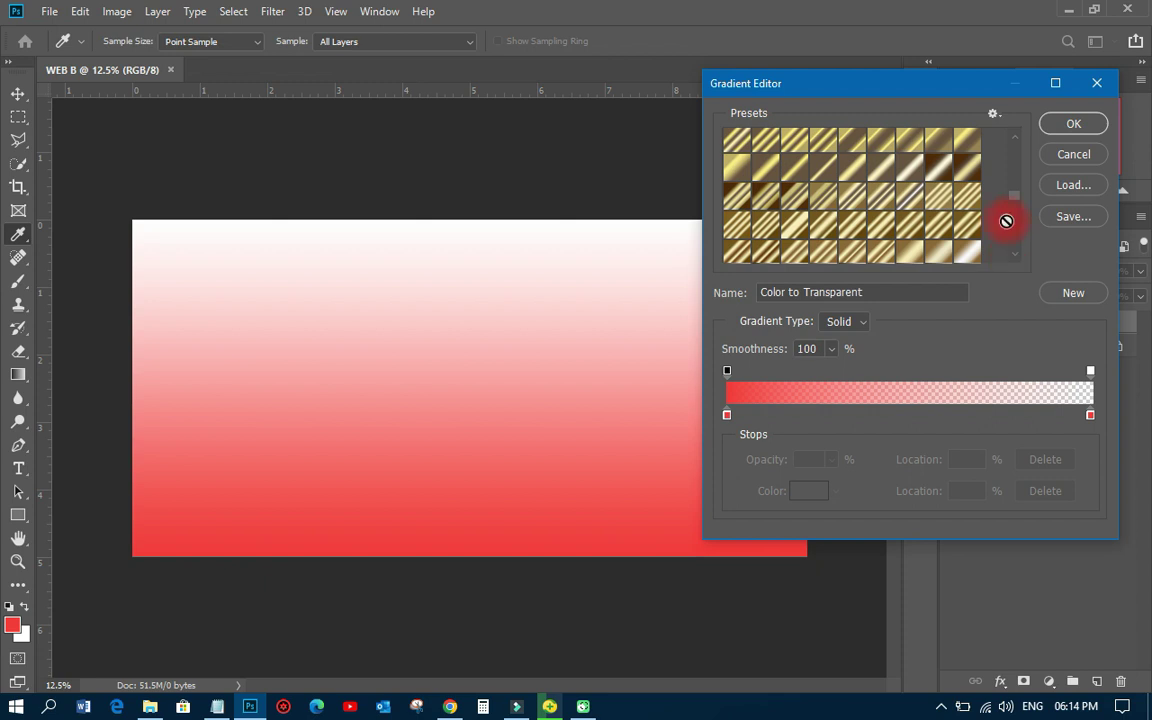
pyautogui.scroll(-3, 1009, 222)
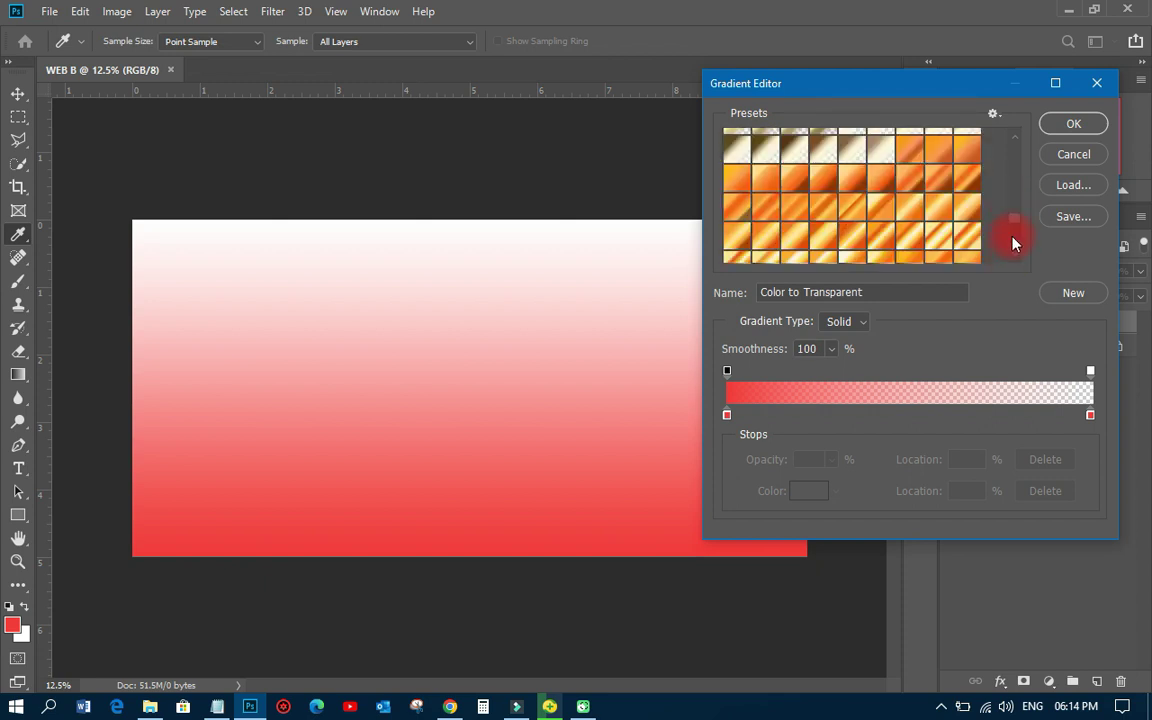
pyautogui.moveTo(1013, 222); pyautogui.dragTo(1013, 260)
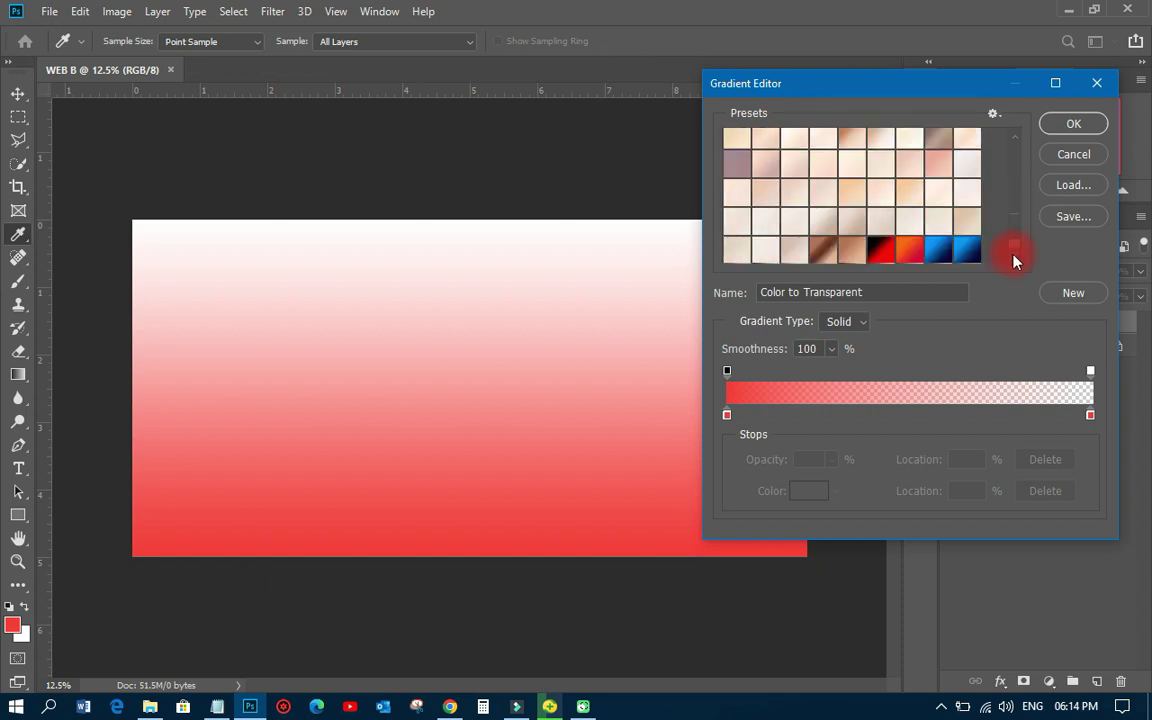
pyautogui.click(965, 251)
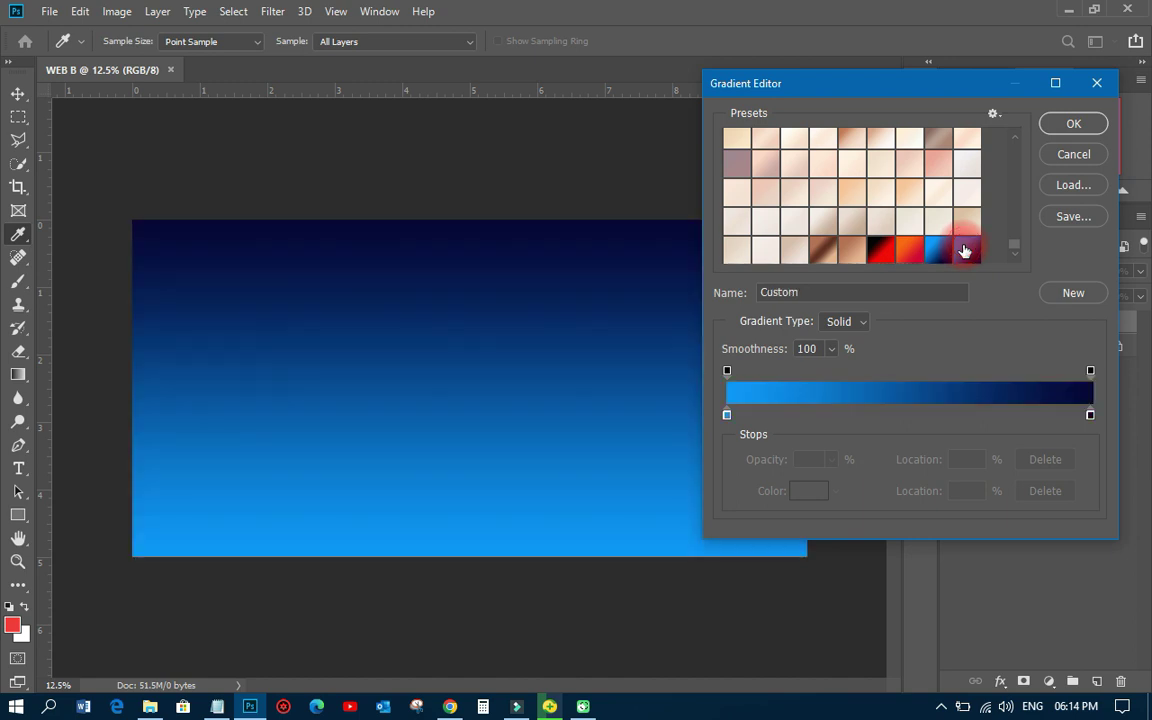
pyautogui.click(1073, 123)
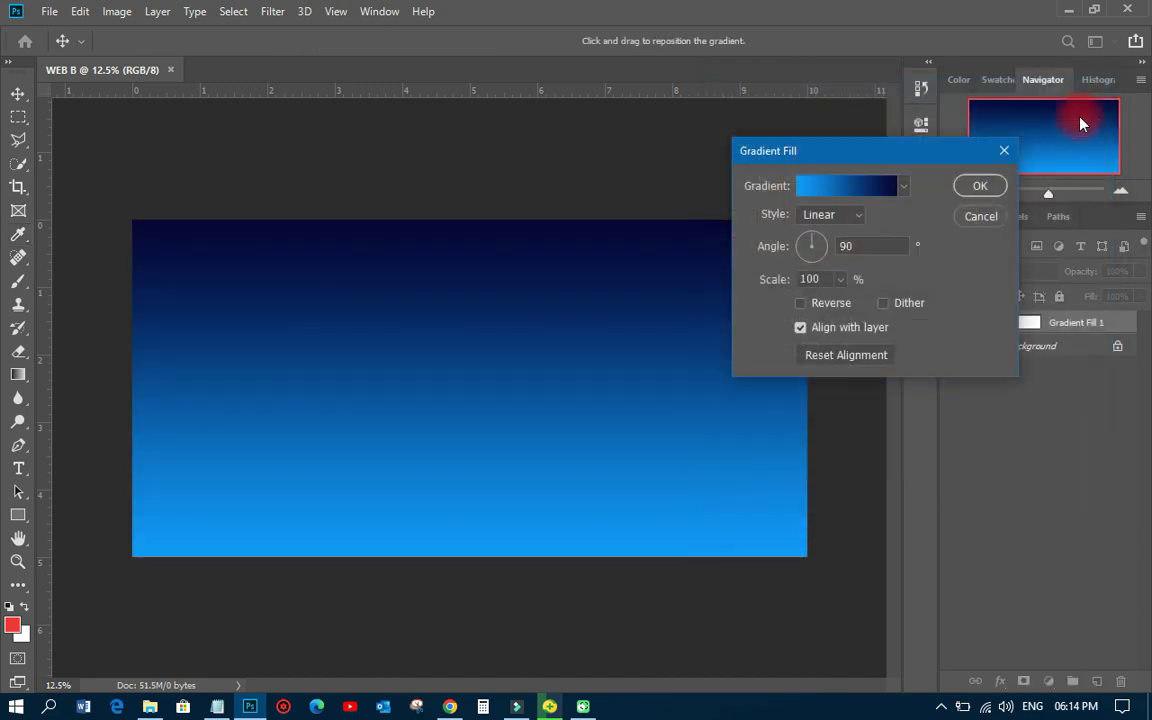
# Set the gradient fill's angle to about 0° and reverse it so navy runs to bright blue horizontally.
pyautogui.click(822, 249)
pyautogui.click(826, 306)
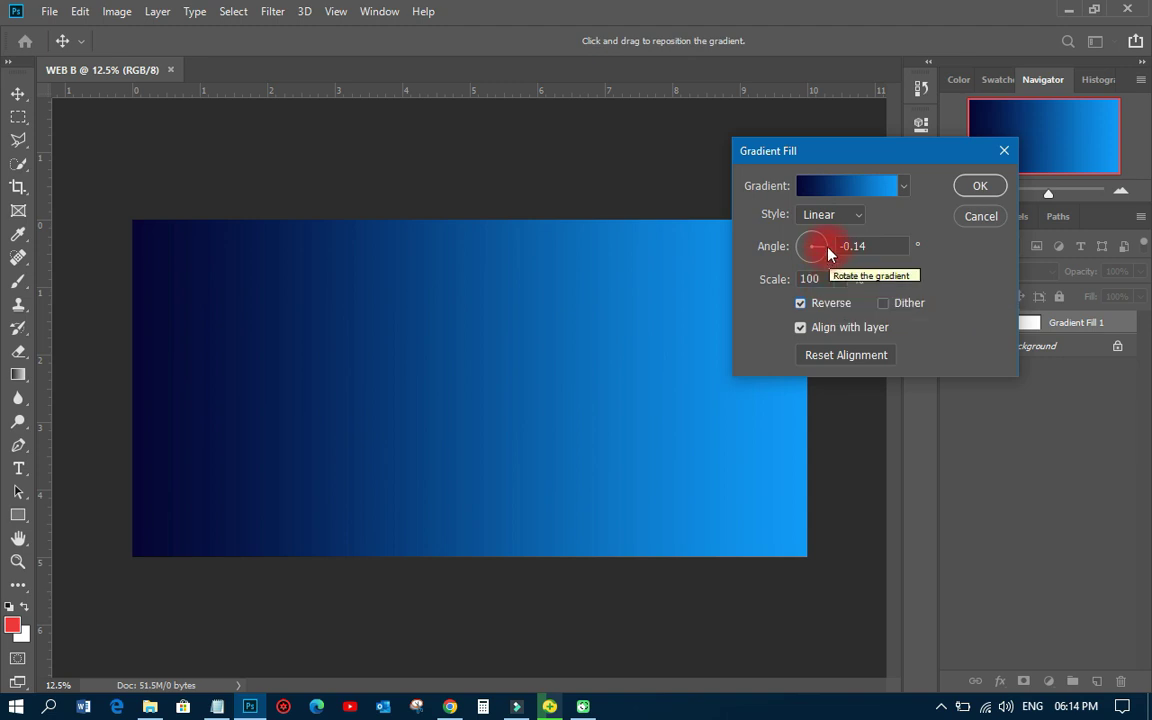
pyautogui.click(975, 186)
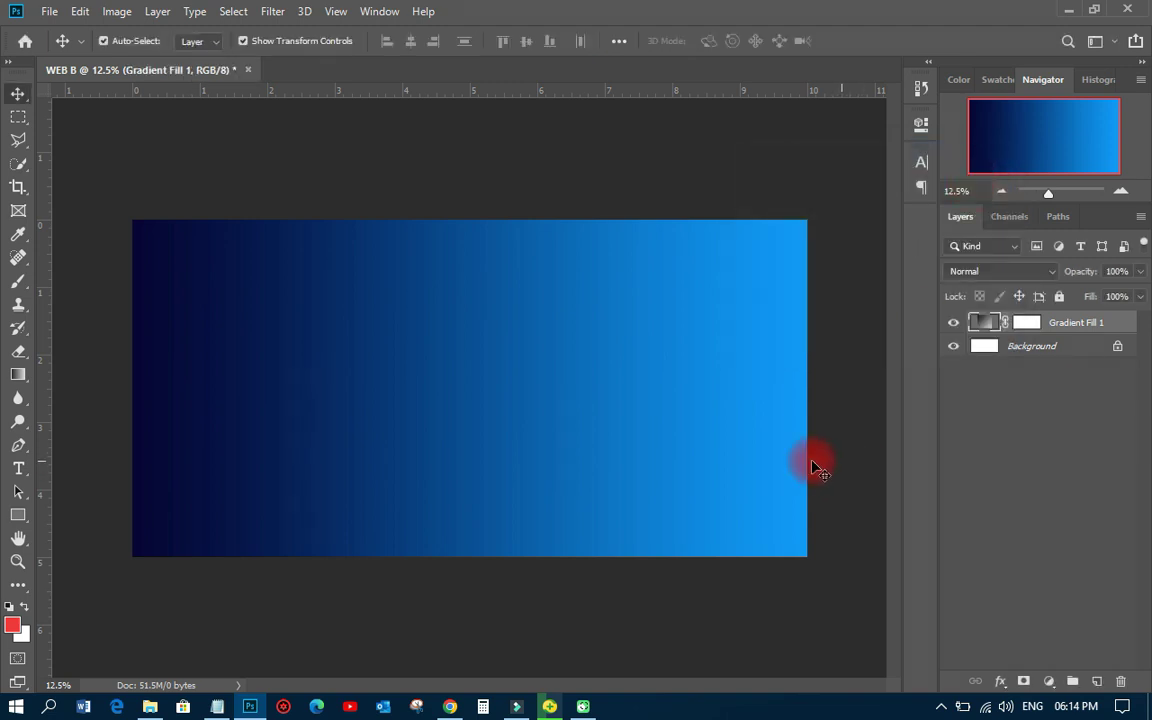
# Place the image pngwing.com (1) from the WEB BANNER folder as a linked file.
pyautogui.click(50, 14)
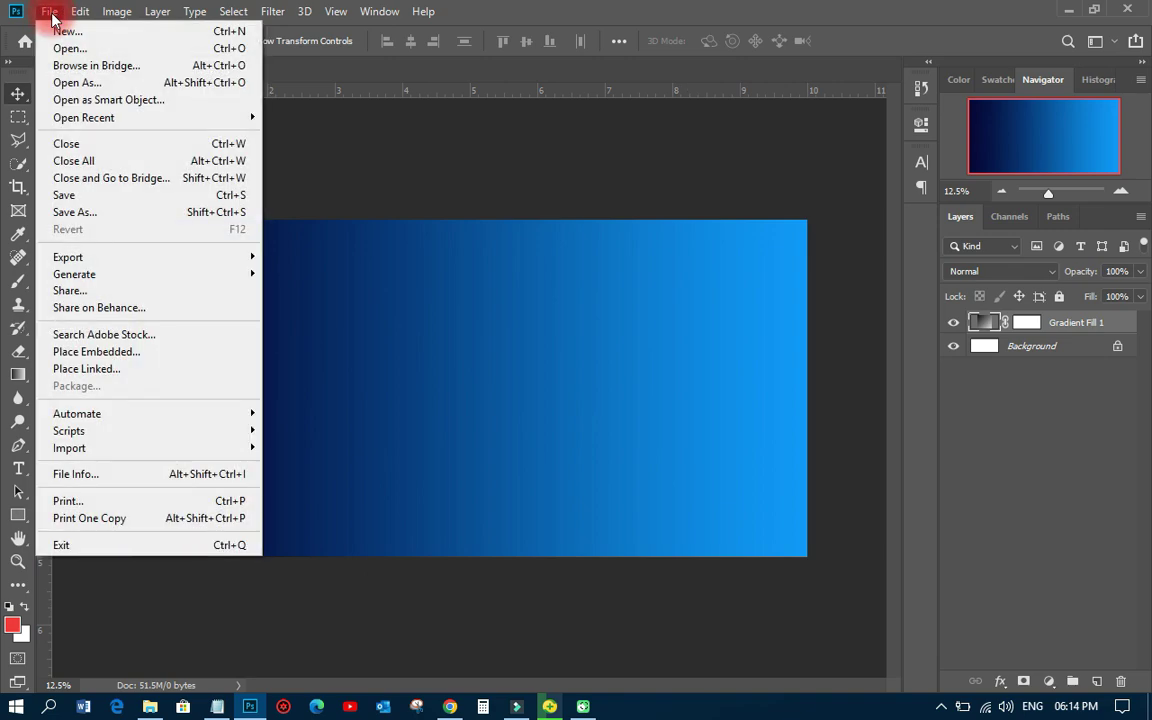
pyautogui.click(125, 370)
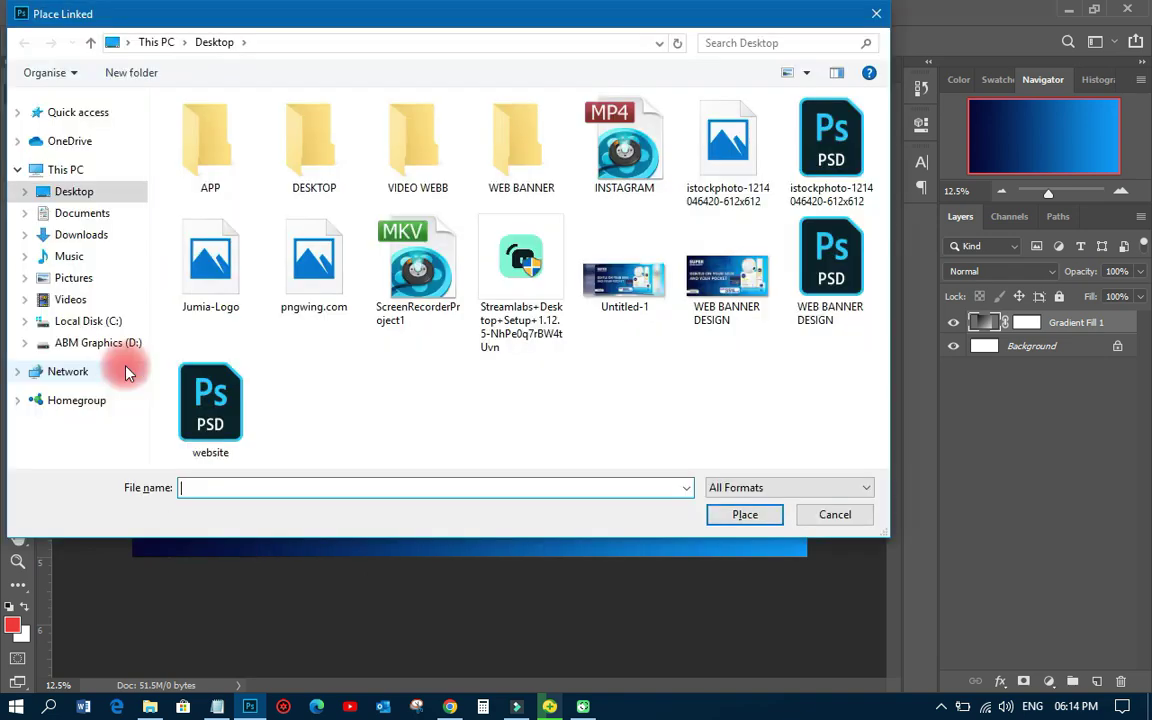
pyautogui.doubleClick(505, 140)
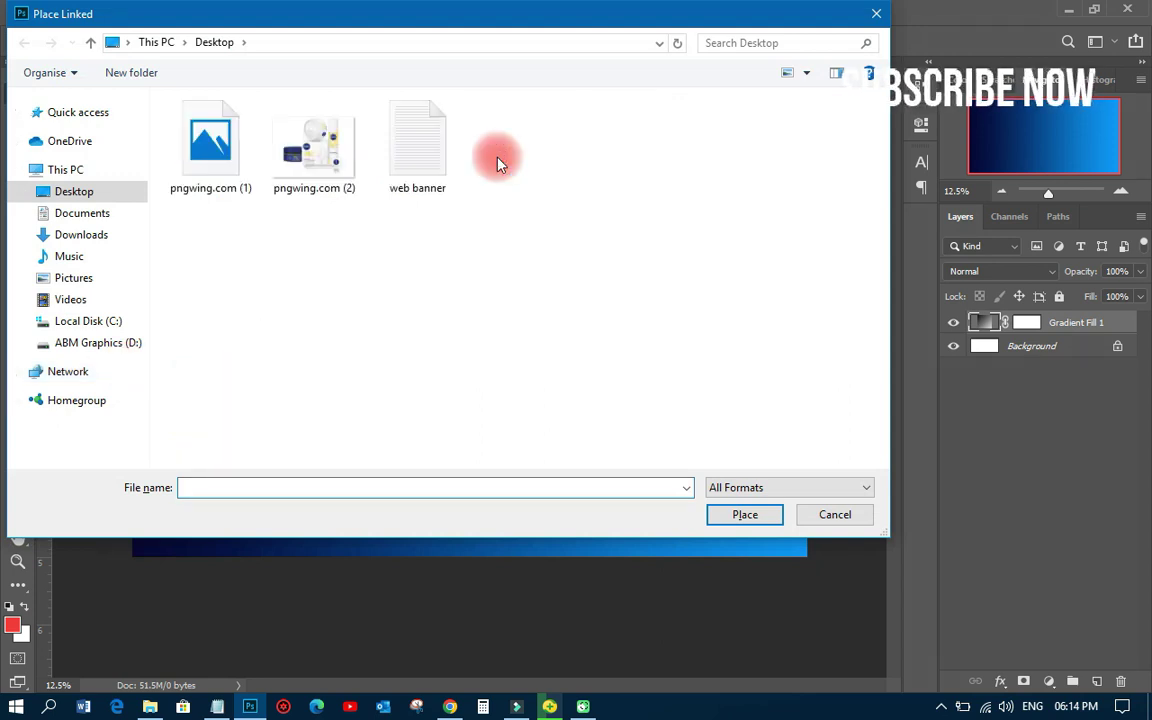
pyautogui.doubleClick(210, 170)
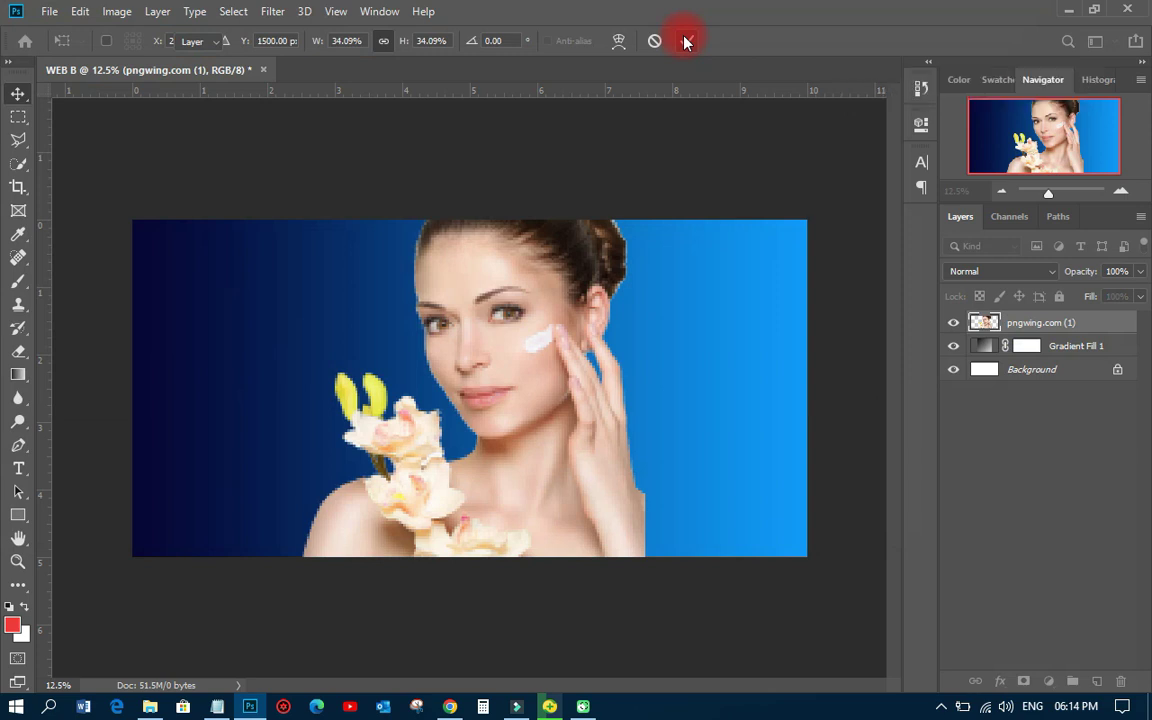
pyautogui.click(686, 41)
# Set the woman image's blend mode to Soft Light and move it about 1 inch to the left.
pyautogui.click(583, 328)
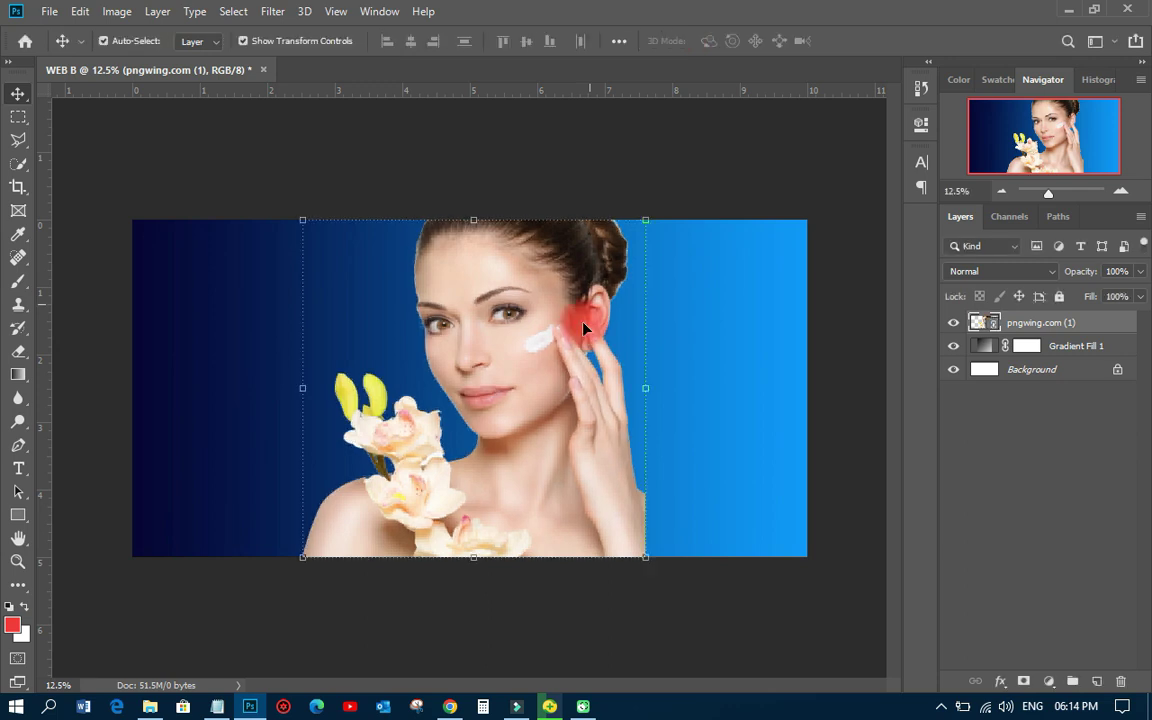
pyautogui.click(994, 272)
pyautogui.click(965, 476)
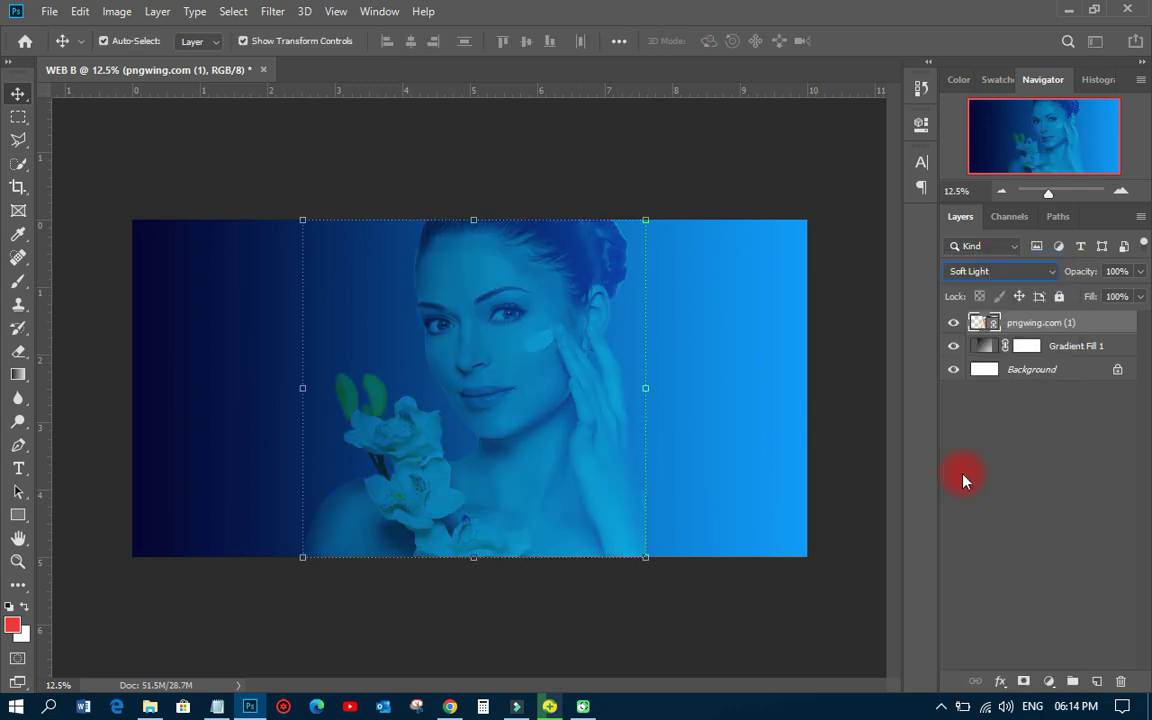
pyautogui.moveTo(465, 368); pyautogui.dragTo(430, 355)
pyautogui.click(658, 193)
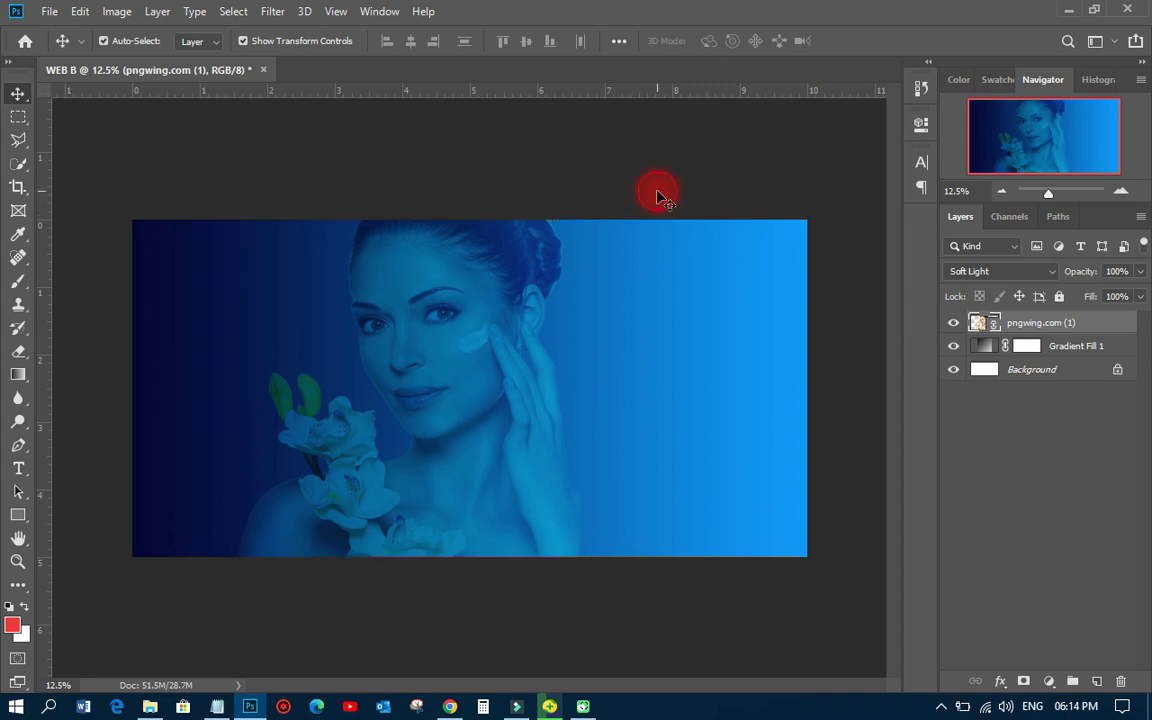
# Place the skincare product image pngwing.com (2) into the banner at its default size.
pyautogui.click(49, 11)
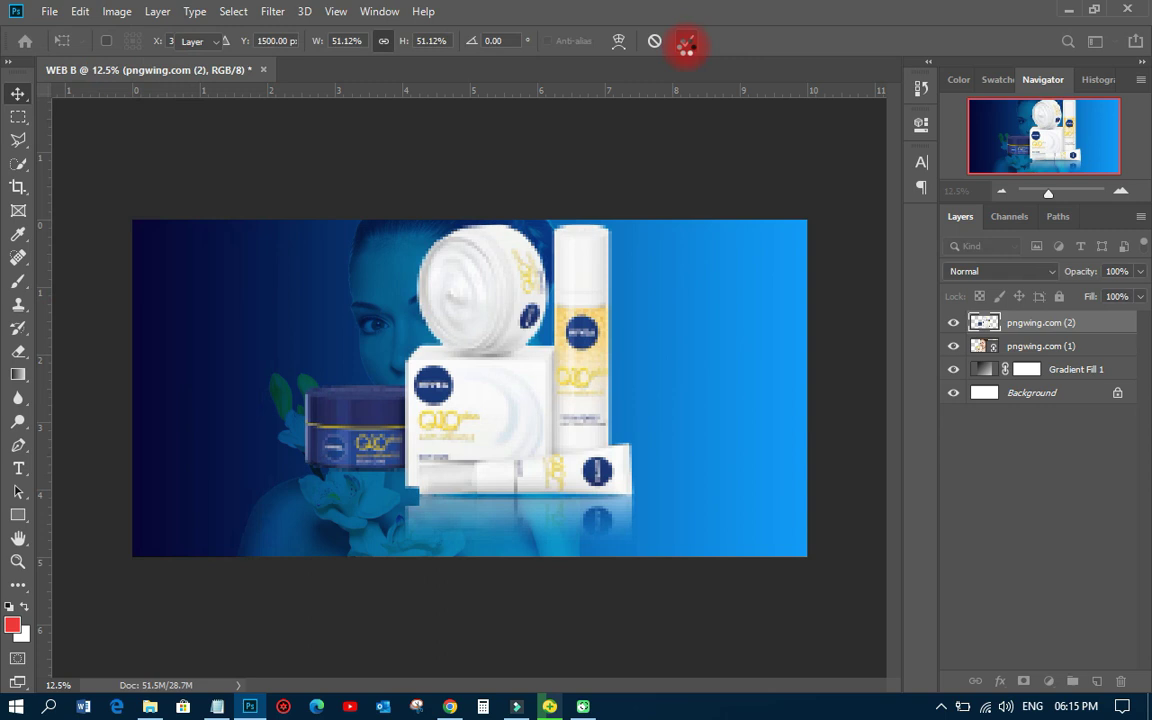
pyautogui.click(686, 42)
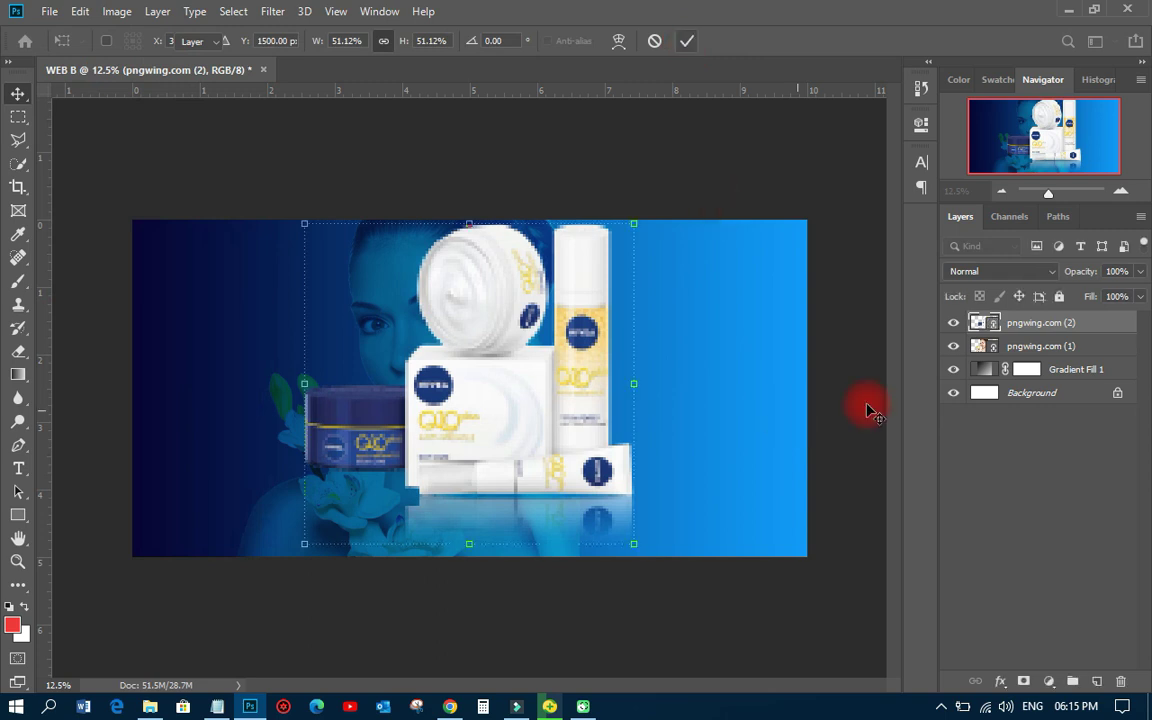
# Rasterize both placed image layers, pngwing.com (2) and pngwing.com (1).
pyautogui.rightClick(1062, 323)
pyautogui.rightClick(1042, 346)
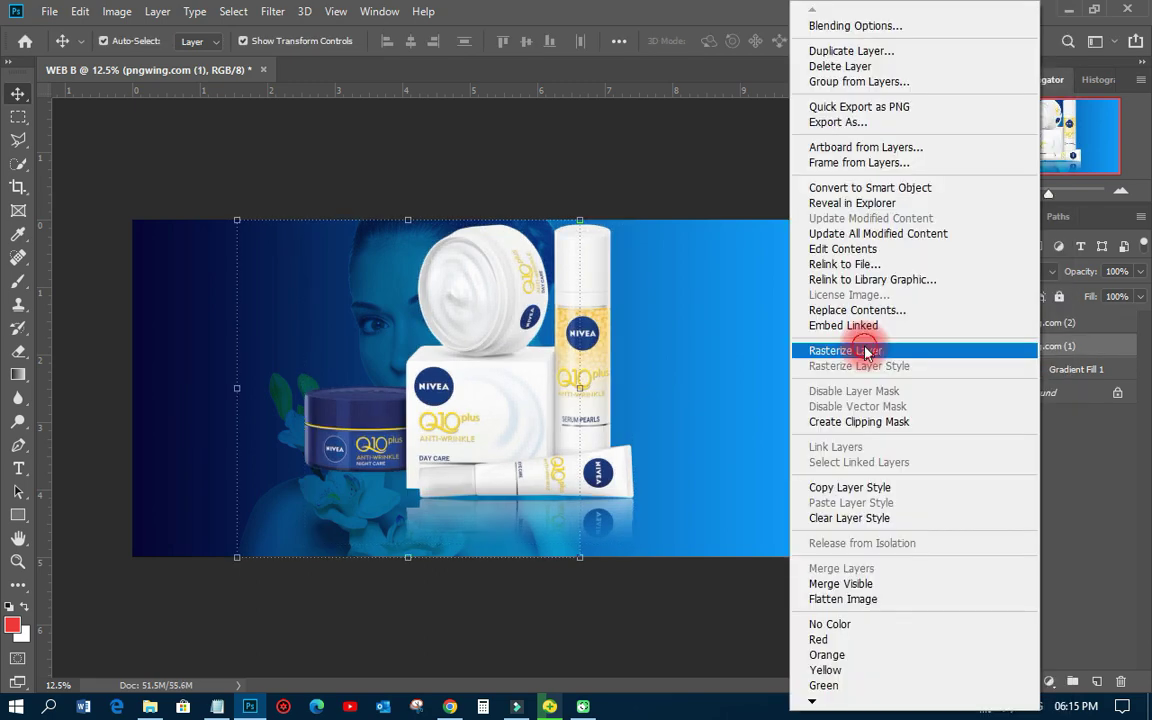
pyautogui.click(866, 352)
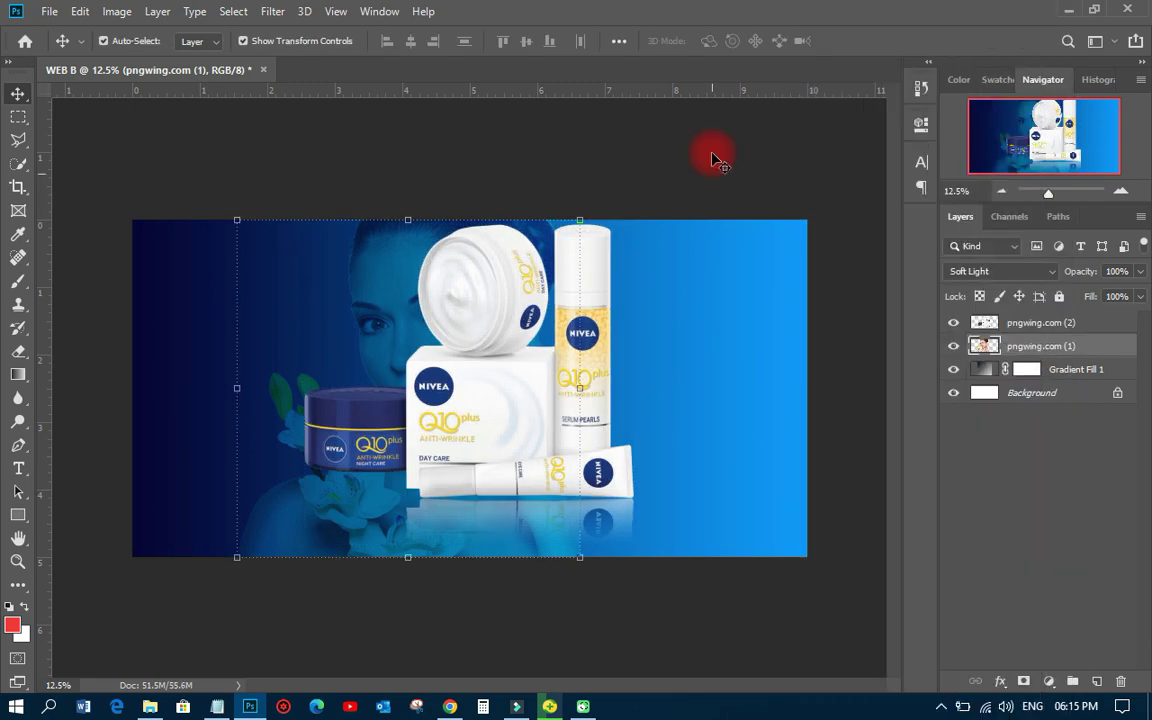
pyautogui.click(712, 159)
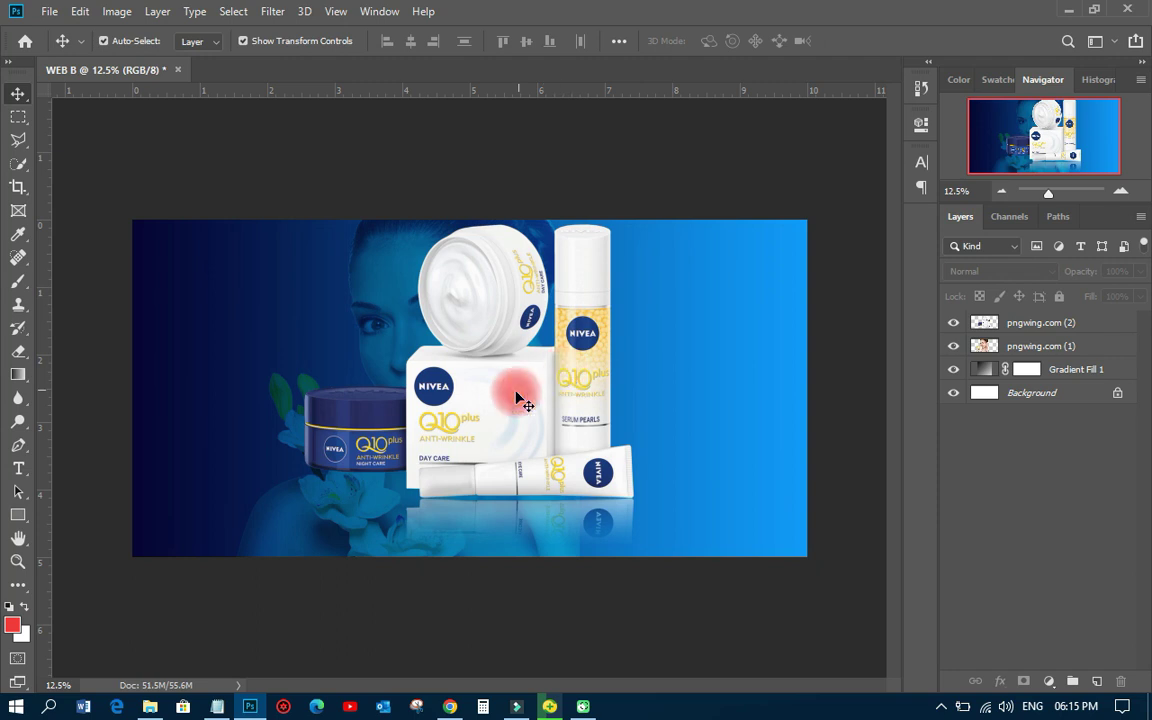
# Move the product image to the banner's right side, scale it to about 88%, and raise it about 0.41 in.
pyautogui.moveTo(518, 398); pyautogui.dragTo(668, 405)
pyautogui.hotkey('ctrl', 't')
pyautogui.moveTo(636, 245); pyautogui.dragTo(634, 275)
pyautogui.press('Return')
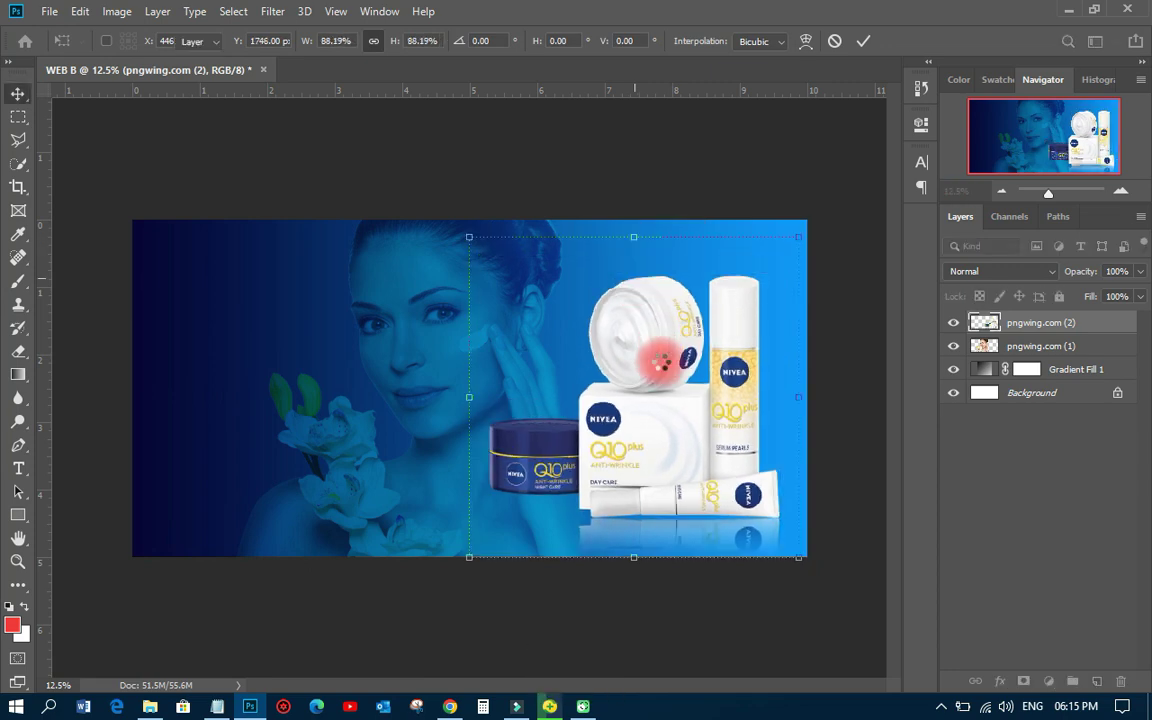
pyautogui.moveTo(667, 366); pyautogui.dragTo(671, 337)
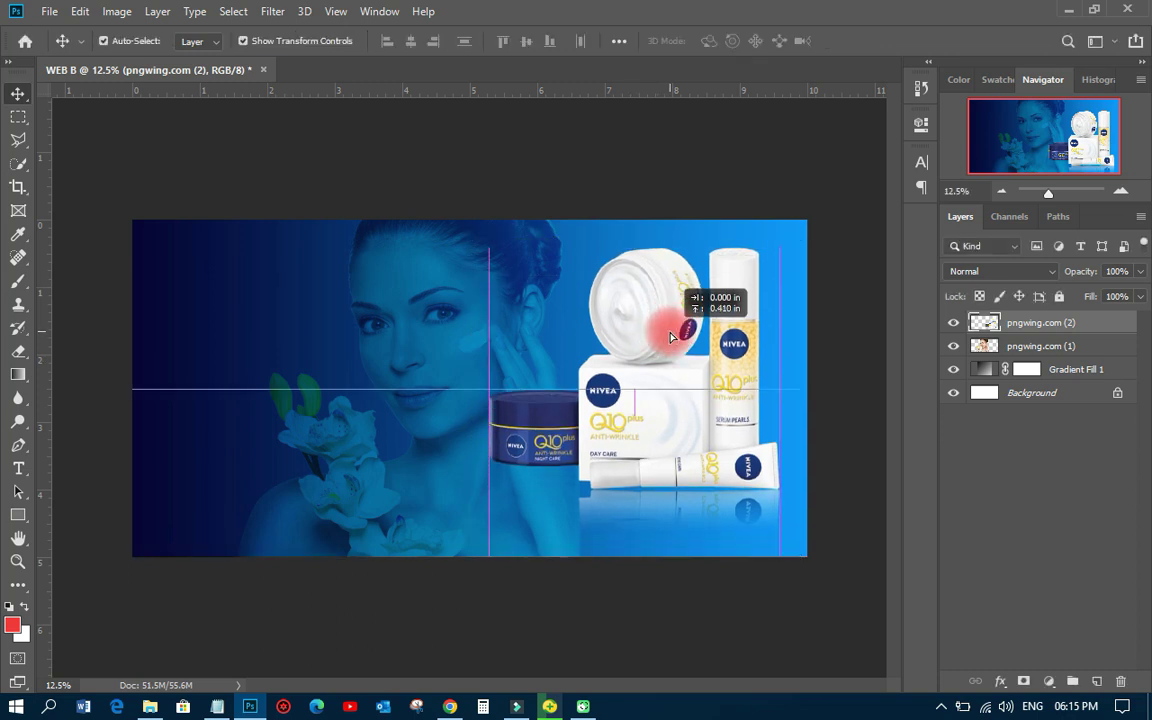
pyautogui.click(633, 176)
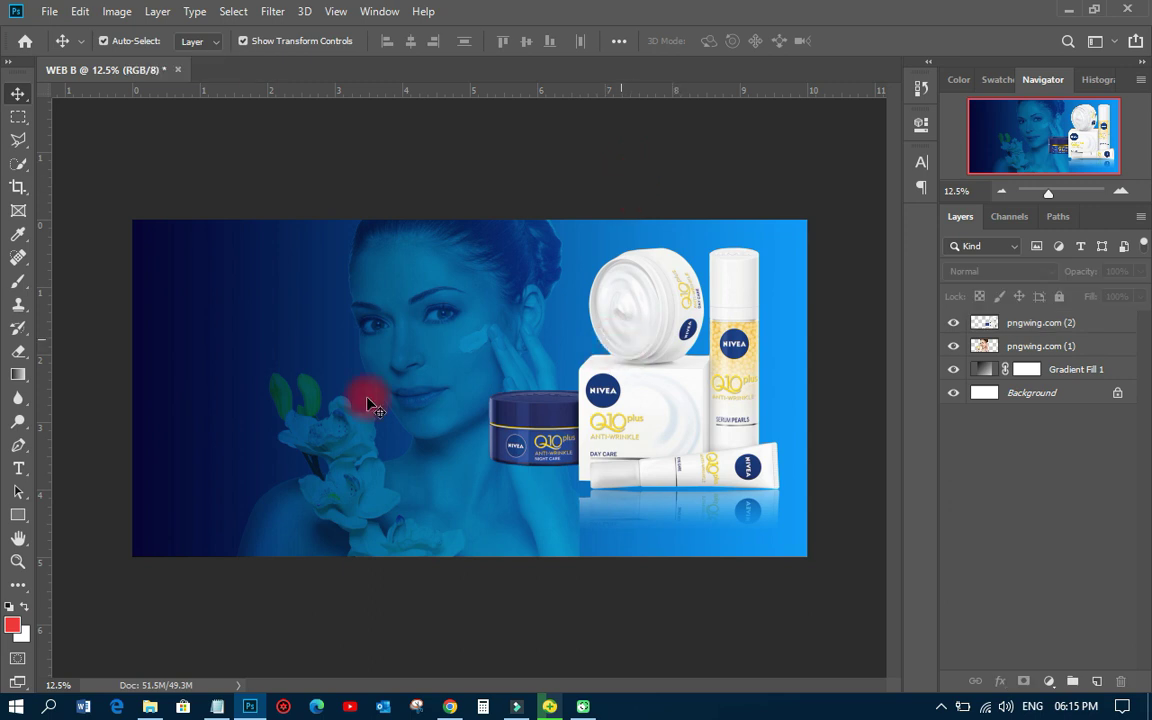
# Draw a white rectangle about 4552 by 2560 px over the banner's right part, extending past its right edge, and rasterize it.
pyautogui.click(18, 514)
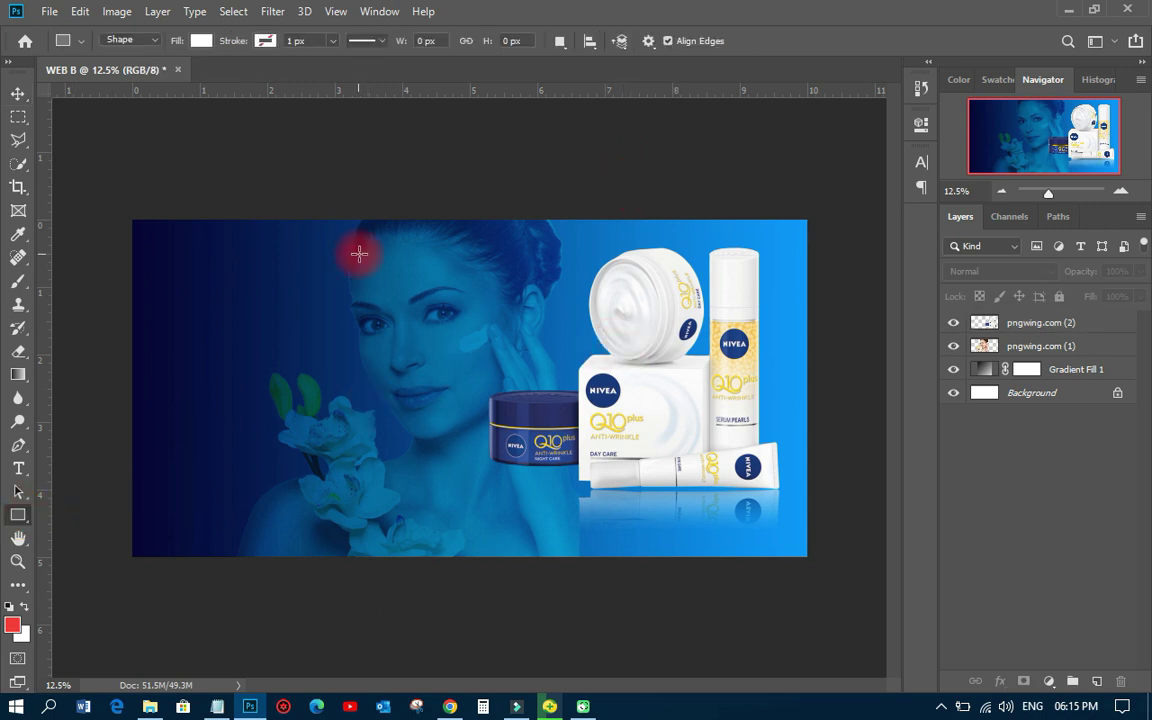
pyautogui.moveTo(353, 247); pyautogui.dragTo(865, 531)
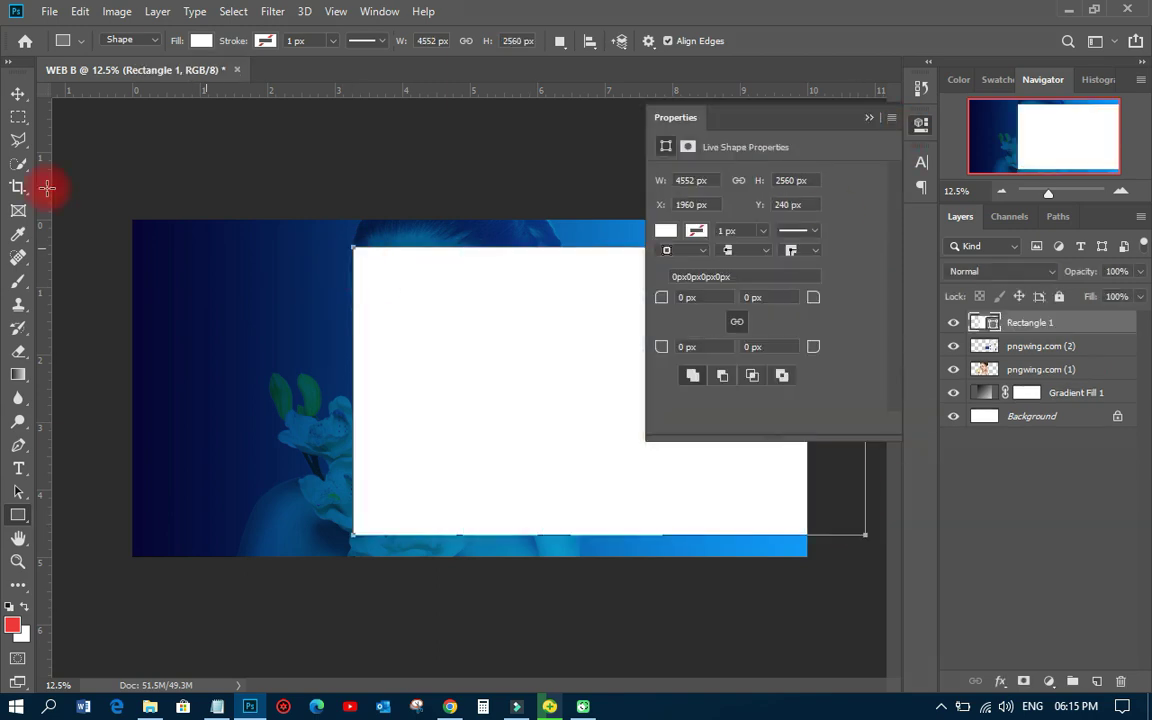
pyautogui.click(16, 92)
pyautogui.click(921, 124)
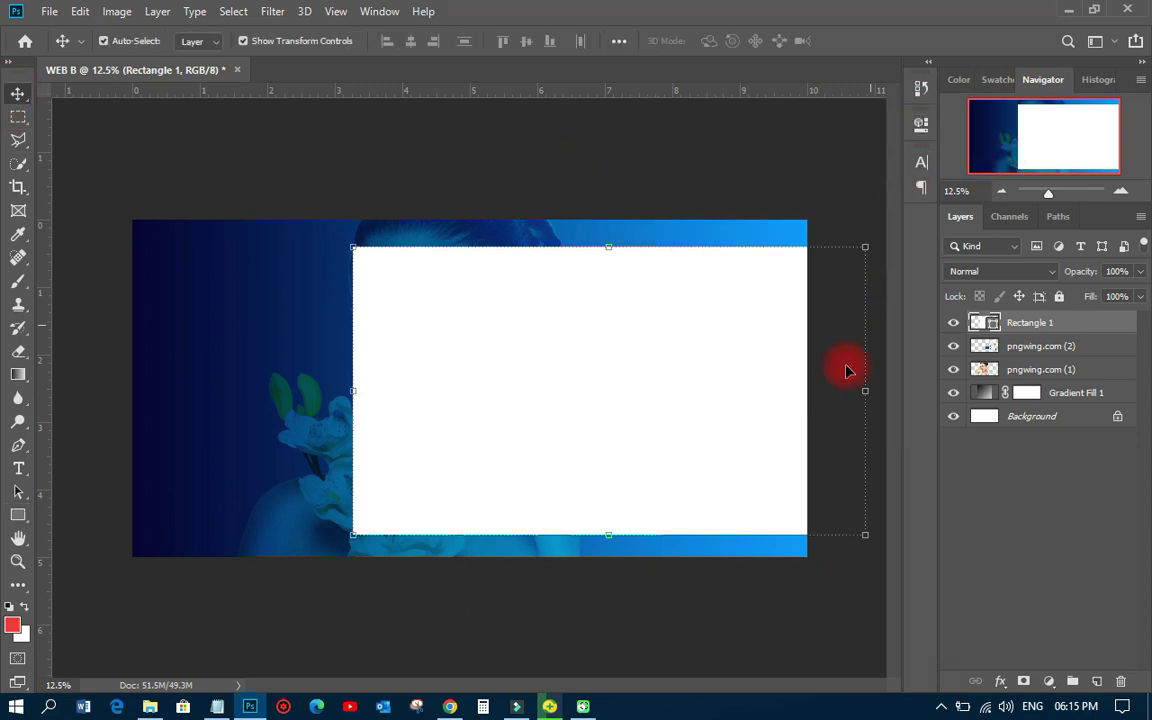
pyautogui.click(1000, 325)
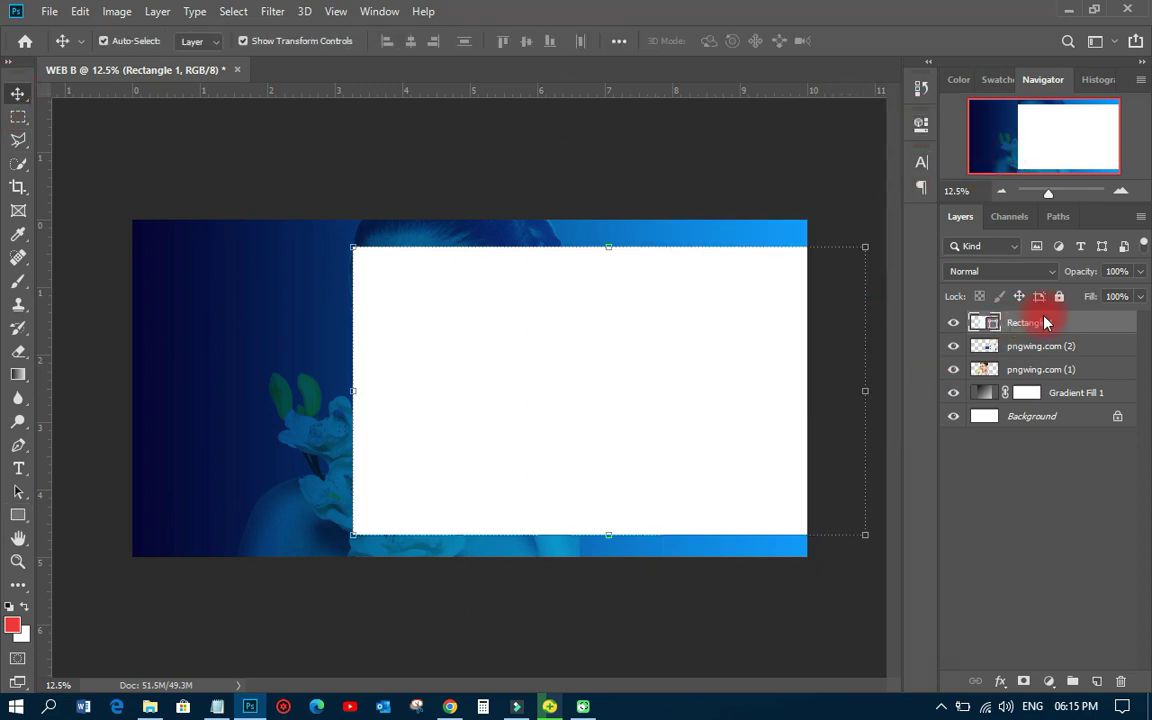
pyautogui.rightClick(1045, 320)
pyautogui.click(850, 270)
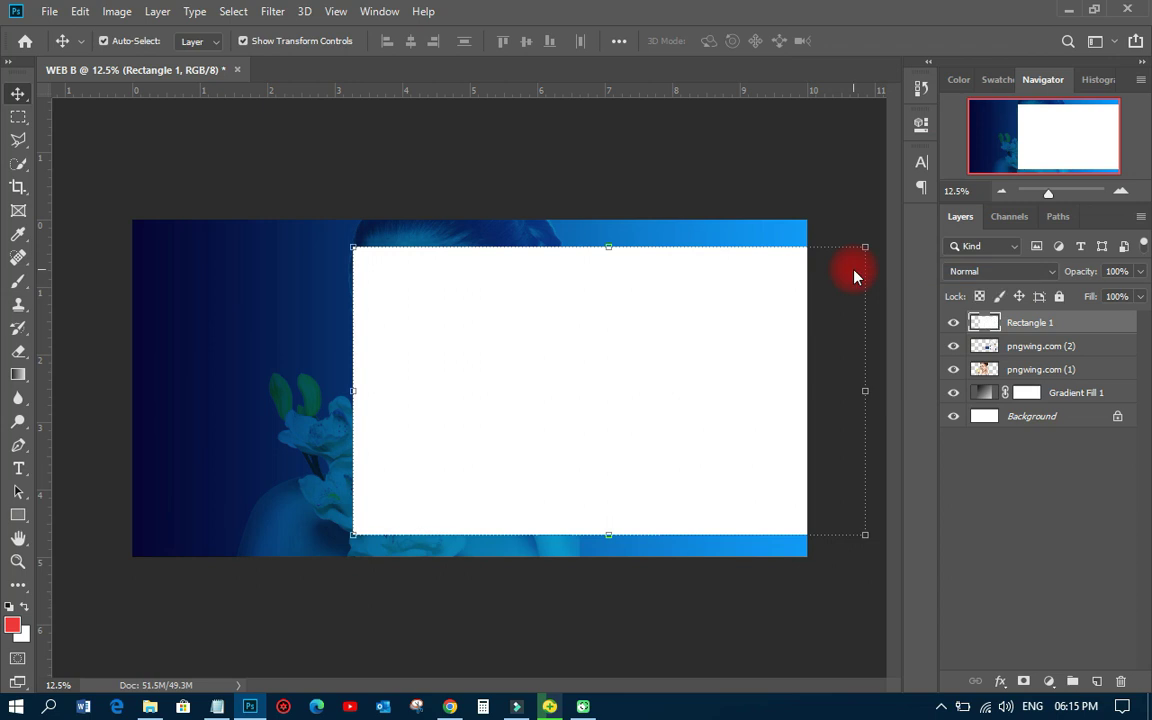
# Apply a Motion Blur to the white rectangle with an angle of 43° and a distance of 1817 pixels.
pyautogui.click(273, 12)
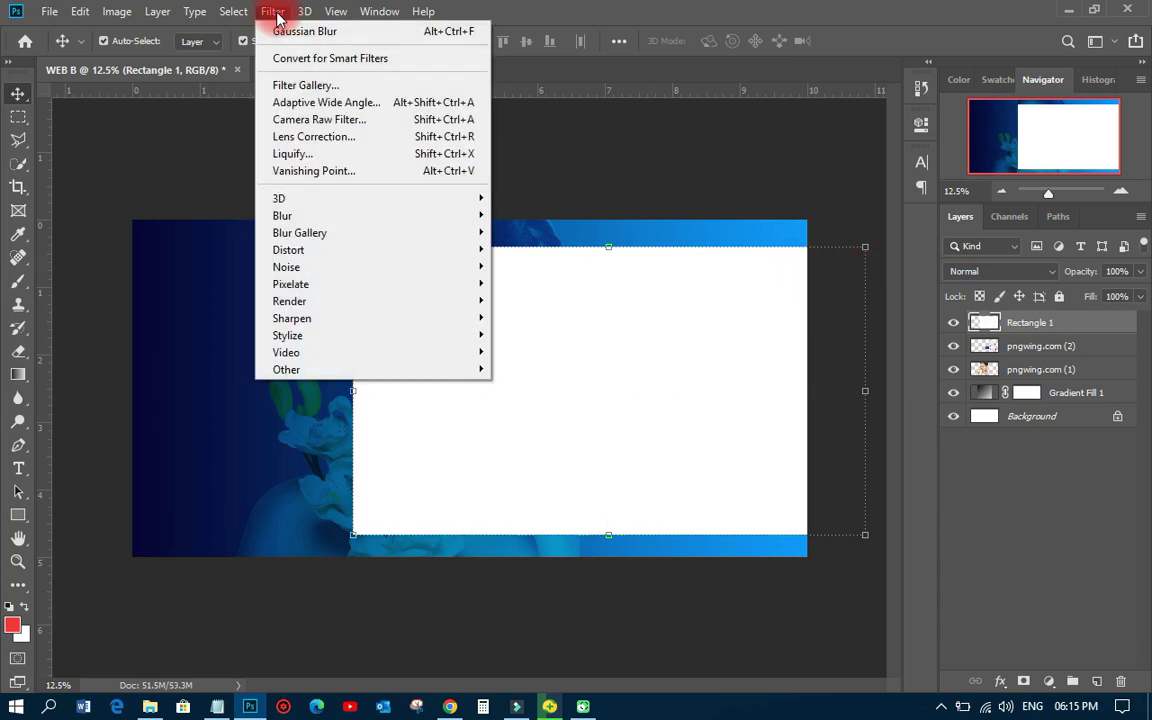
pyautogui.moveTo(318, 215)
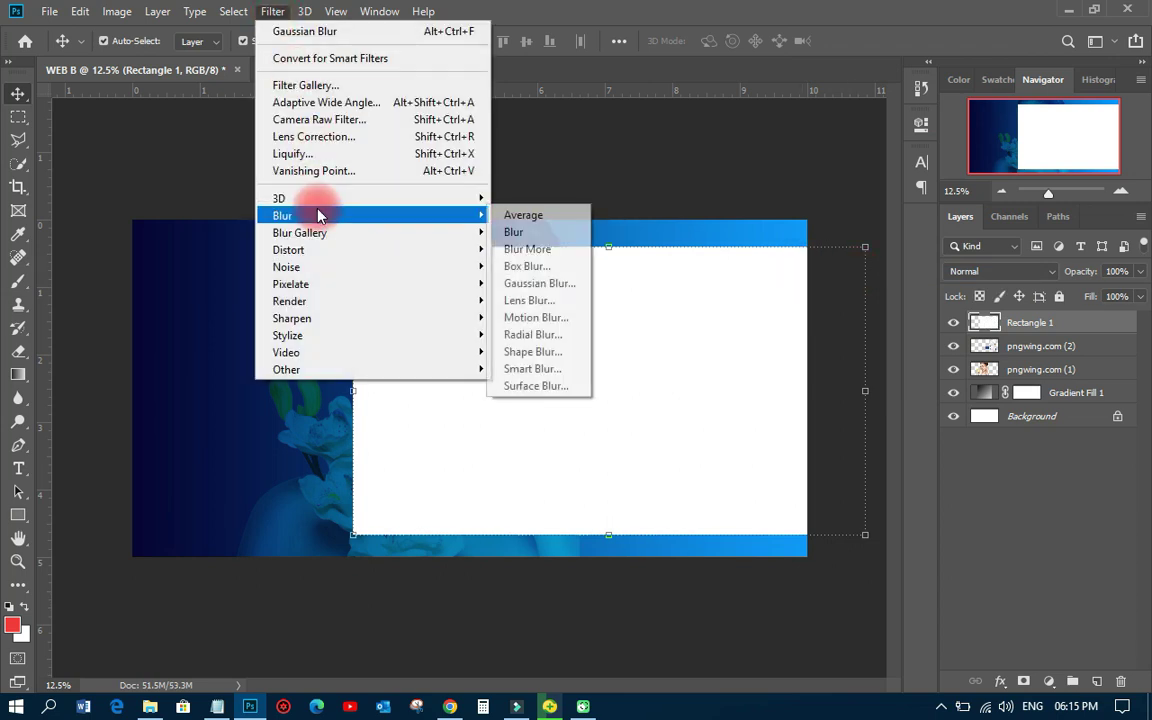
pyautogui.click(529, 318)
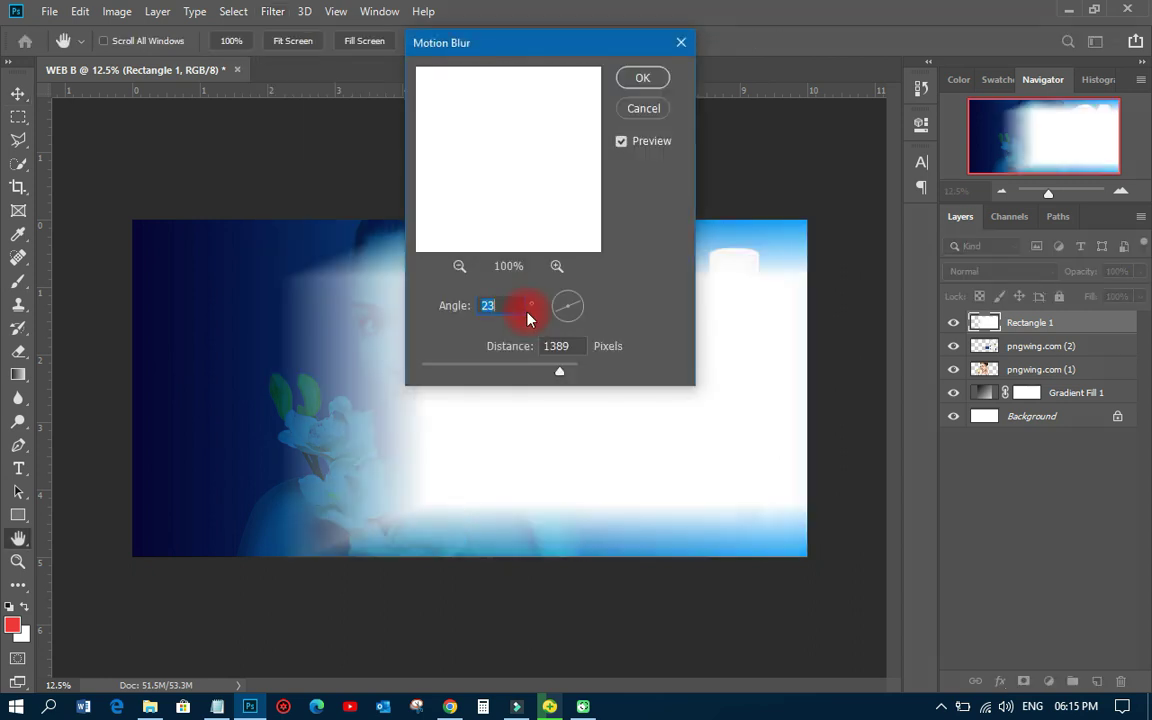
pyautogui.moveTo(520, 42); pyautogui.dragTo(958, 31)
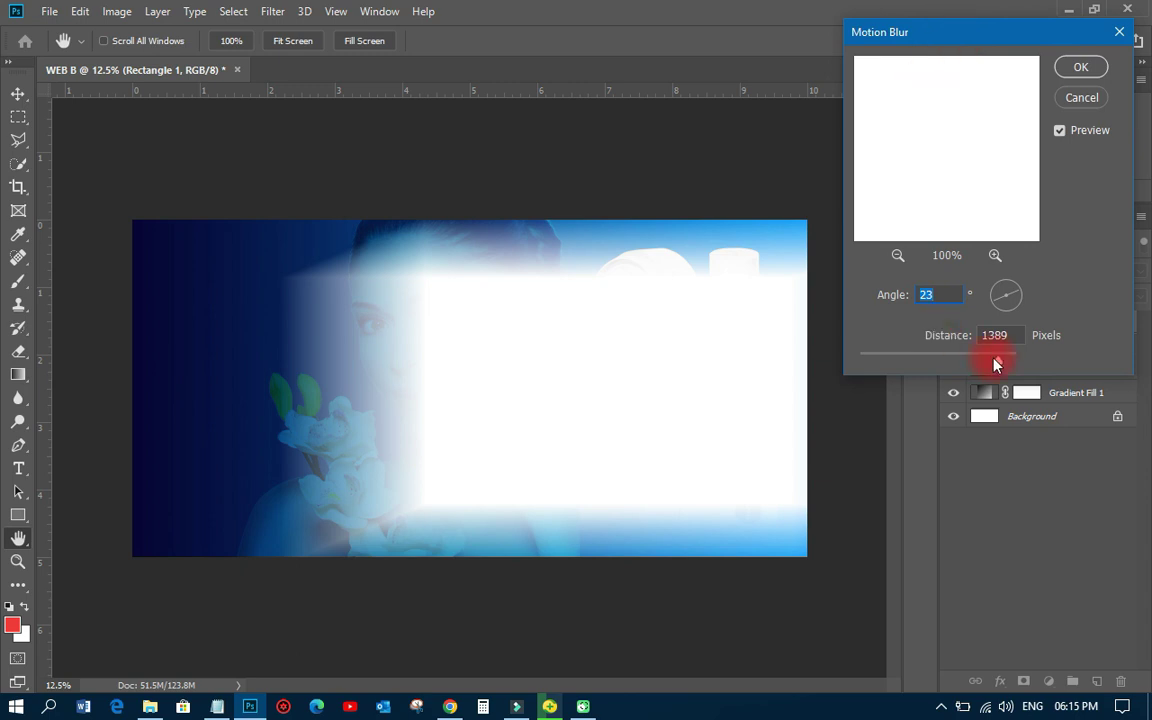
pyautogui.moveTo(997, 360); pyautogui.dragTo(953, 362)
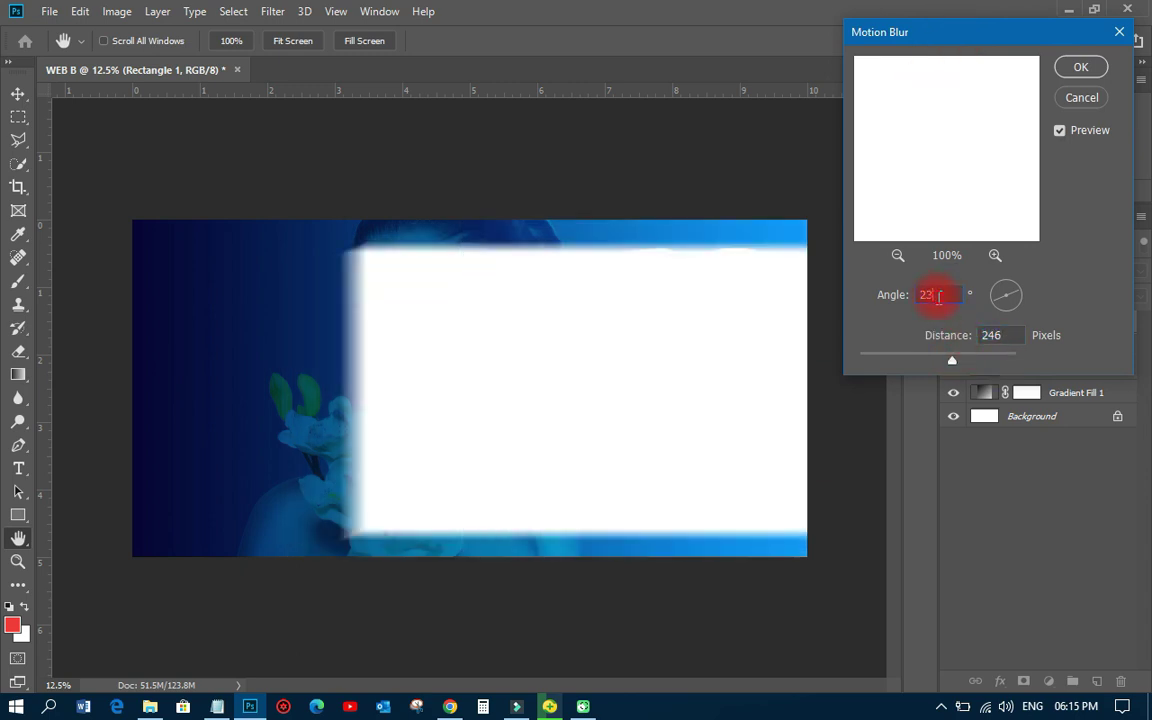
pyautogui.write('0')
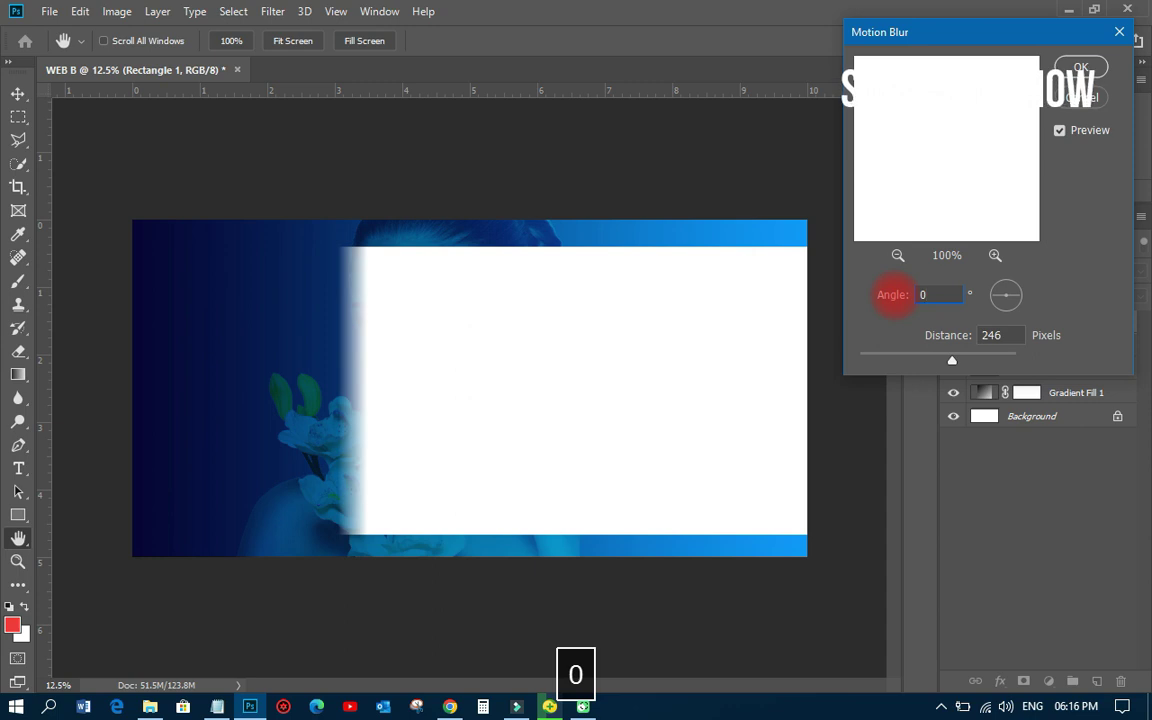
pyautogui.moveTo(955, 360); pyautogui.dragTo(1010, 362)
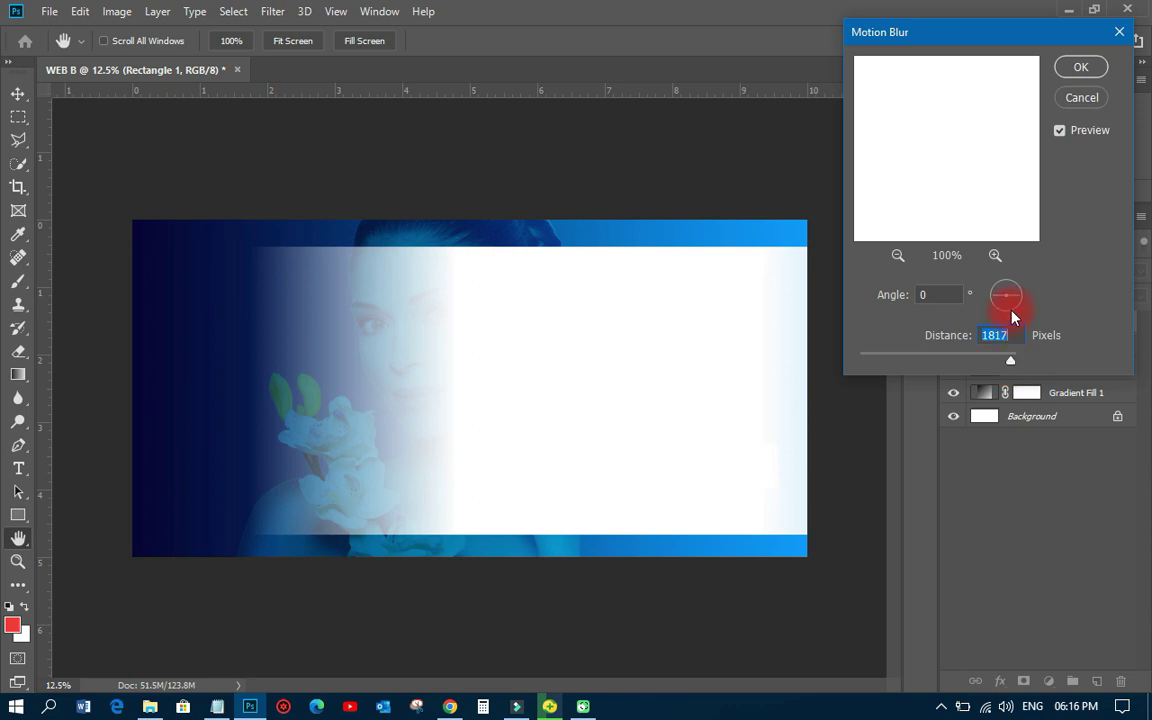
pyautogui.click(1011, 314)
pyautogui.moveTo(1012, 316); pyautogui.dragTo(1011, 288)
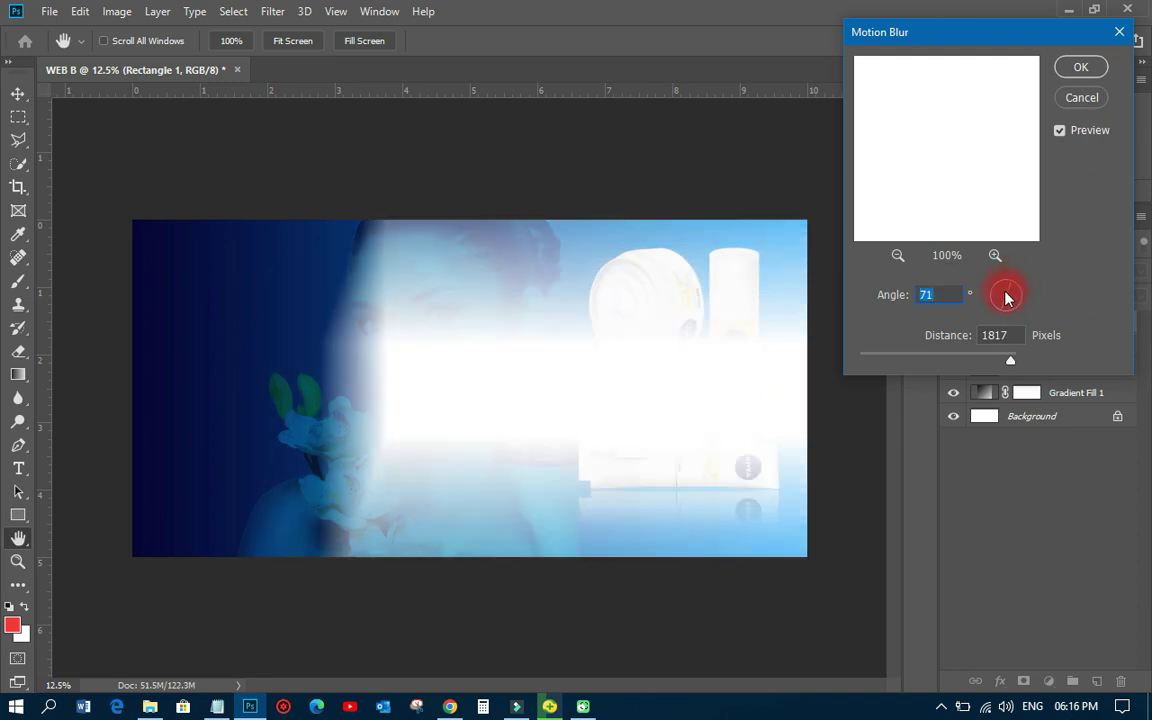
pyautogui.write('43')
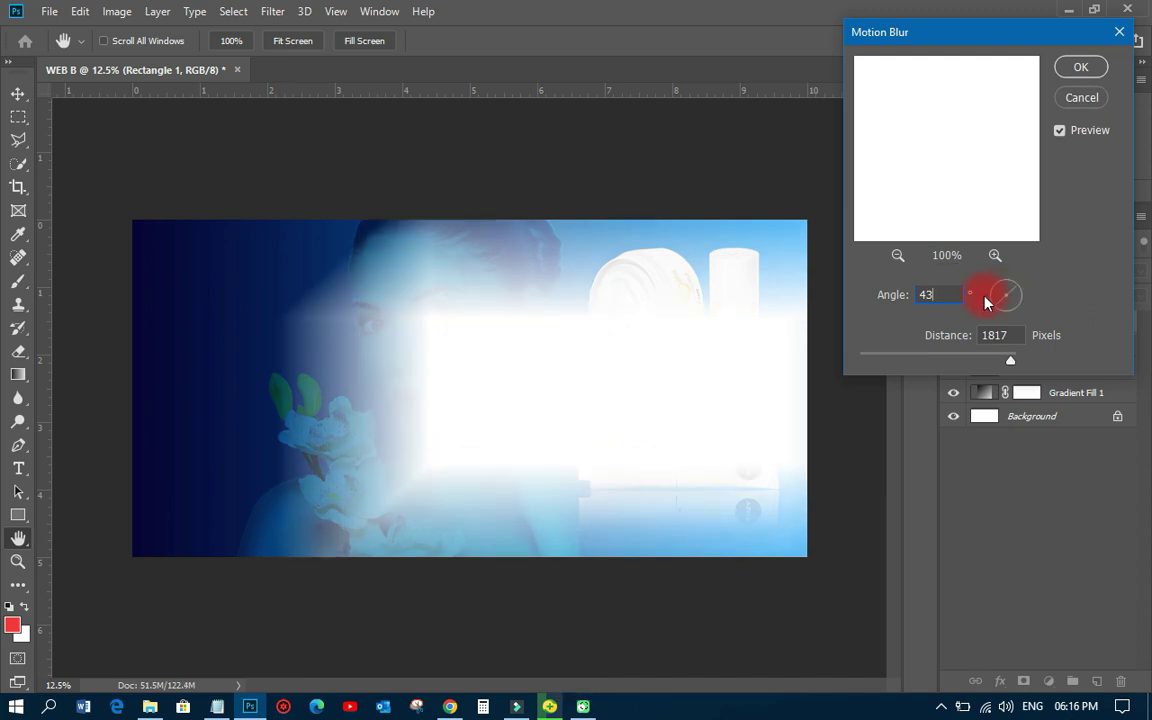
pyautogui.click(1080, 67)
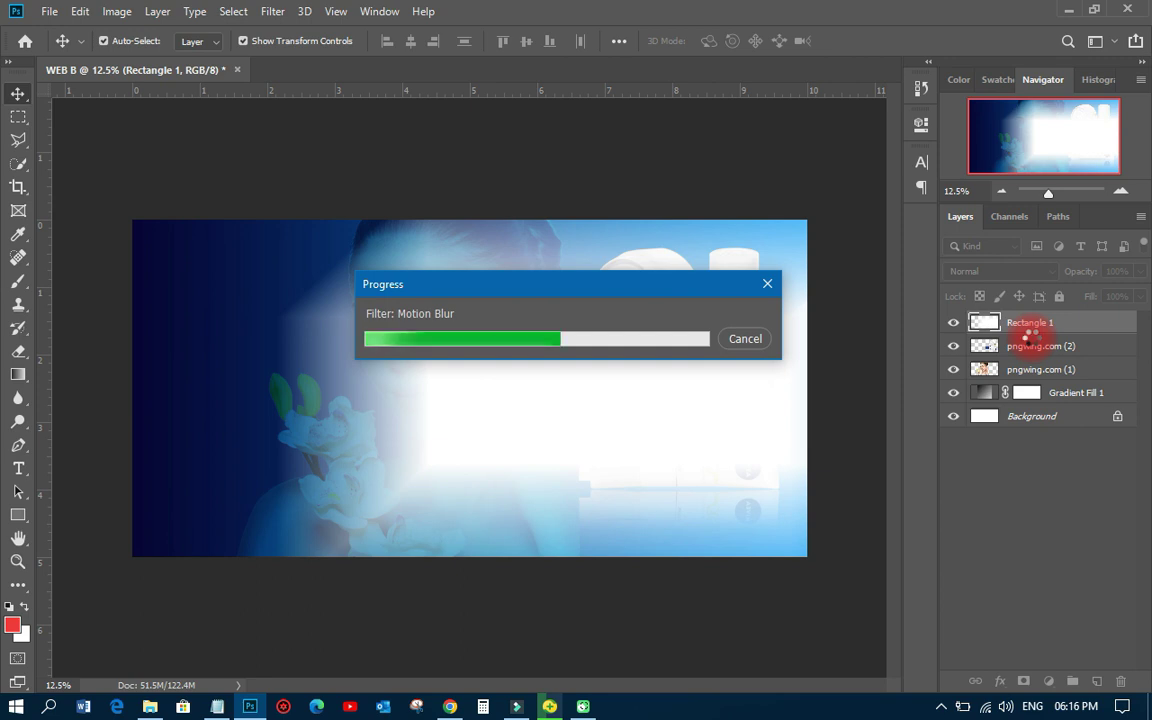
# Place the blurred rectangle layer beneath the woman image and set its blend mode to Soft Light.
pyautogui.moveTo(1025, 333); pyautogui.dragTo(1010, 372)
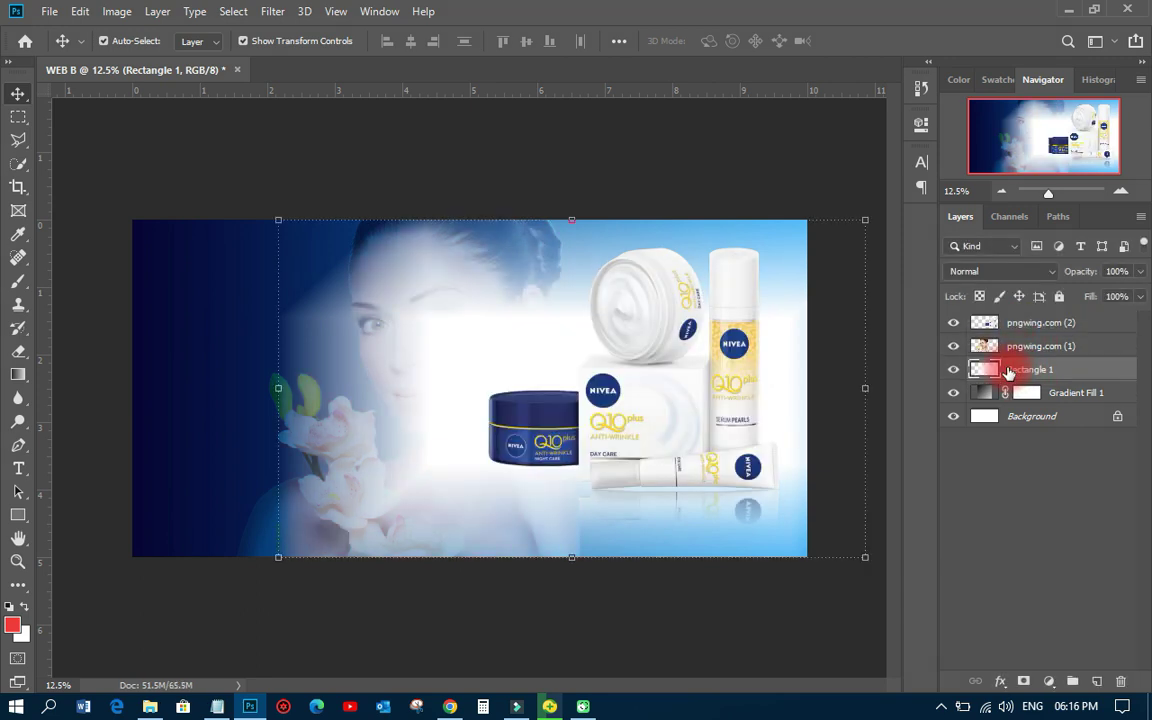
pyautogui.click(985, 271)
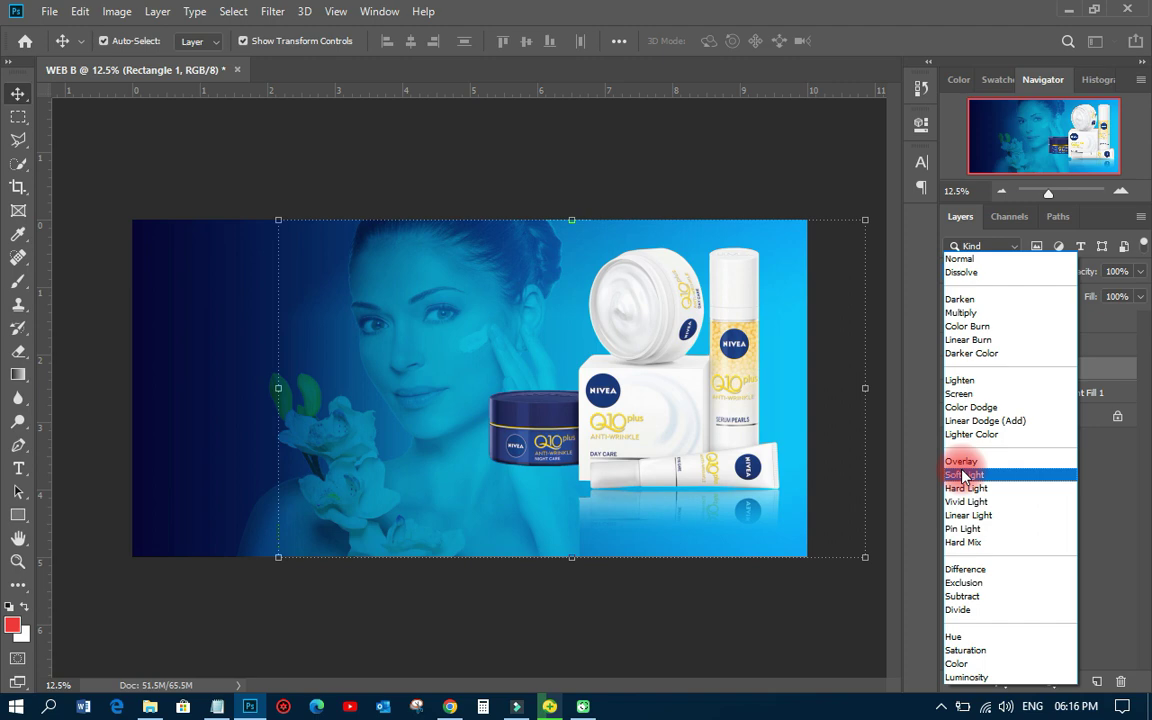
pyautogui.click(963, 476)
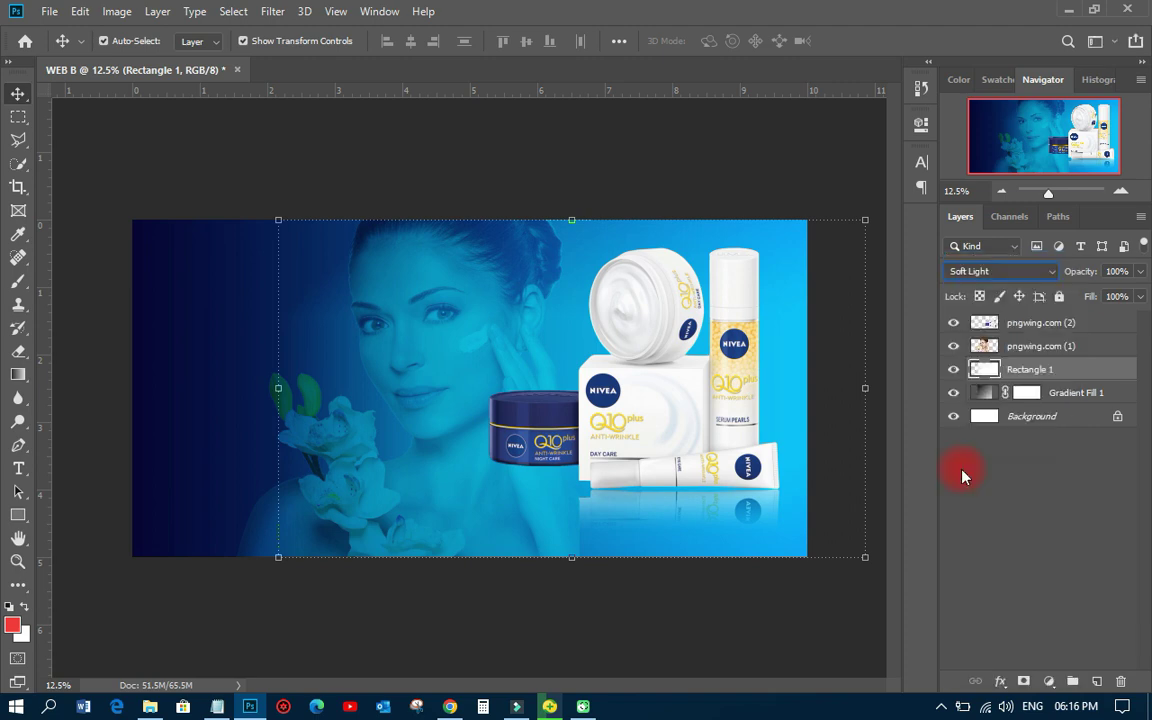
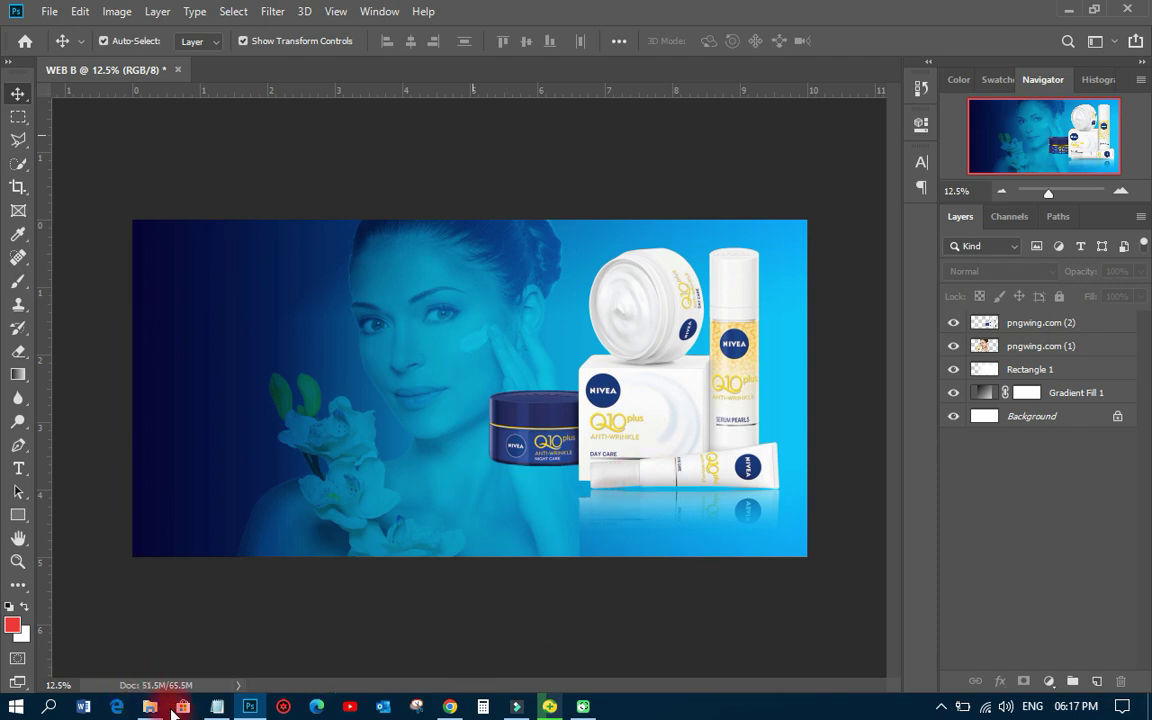
# Switch to the web banner text file in Notepad and copy the word SUPER.
pyautogui.click(217, 706)
pyautogui.doubleClick(233, 196)
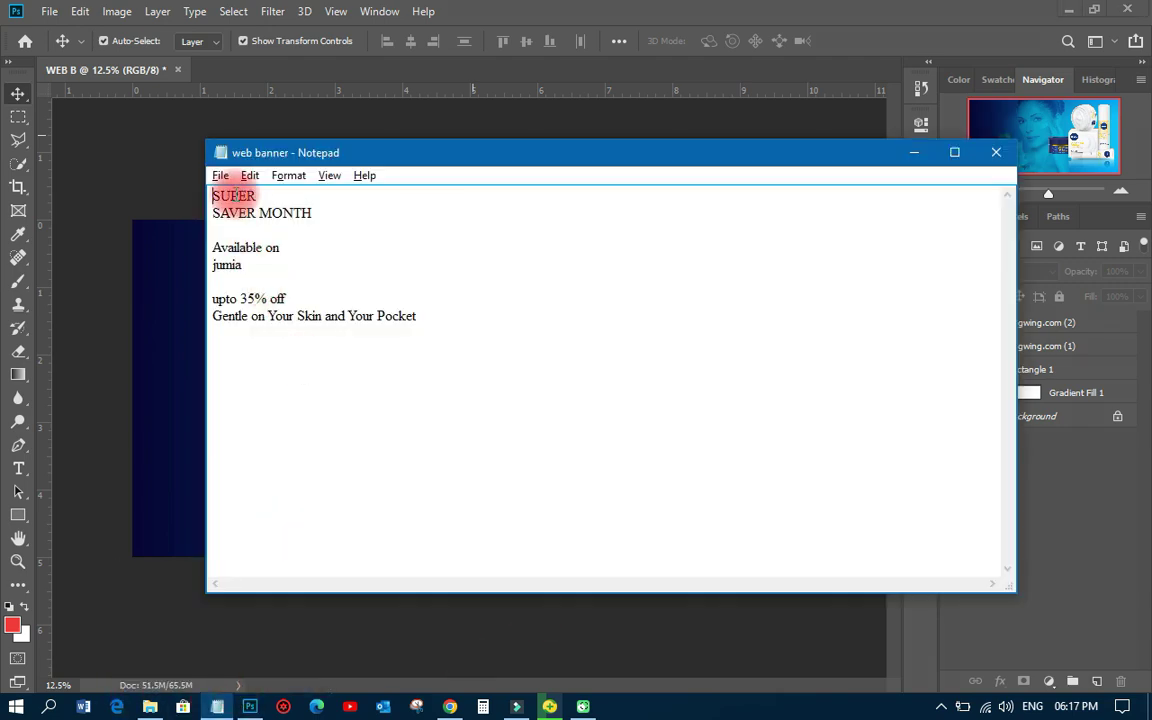
pyautogui.rightClick(236, 197)
pyautogui.click(273, 256)
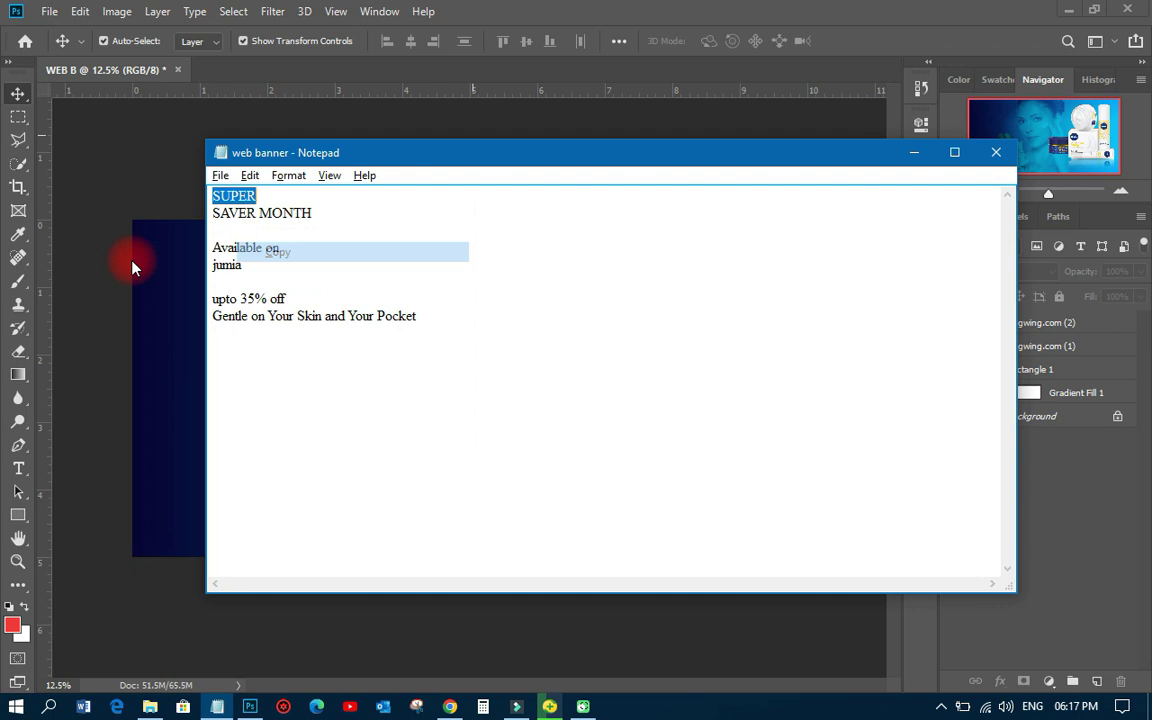
# Return to Photoshop and add the copied SUPER as a text layer in the banner's upper-left corner.
pyautogui.click(134, 262)
pyautogui.press('space')
pyautogui.click(17, 469)
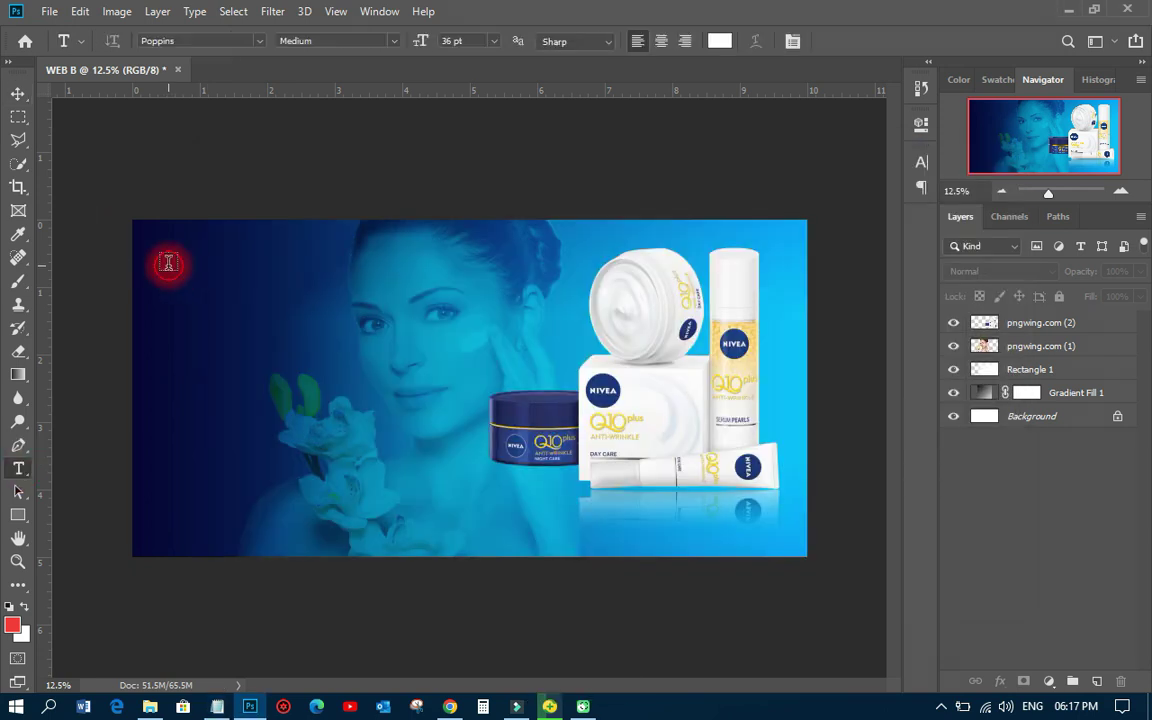
pyautogui.click(168, 262)
pyautogui.rightClick(171, 267)
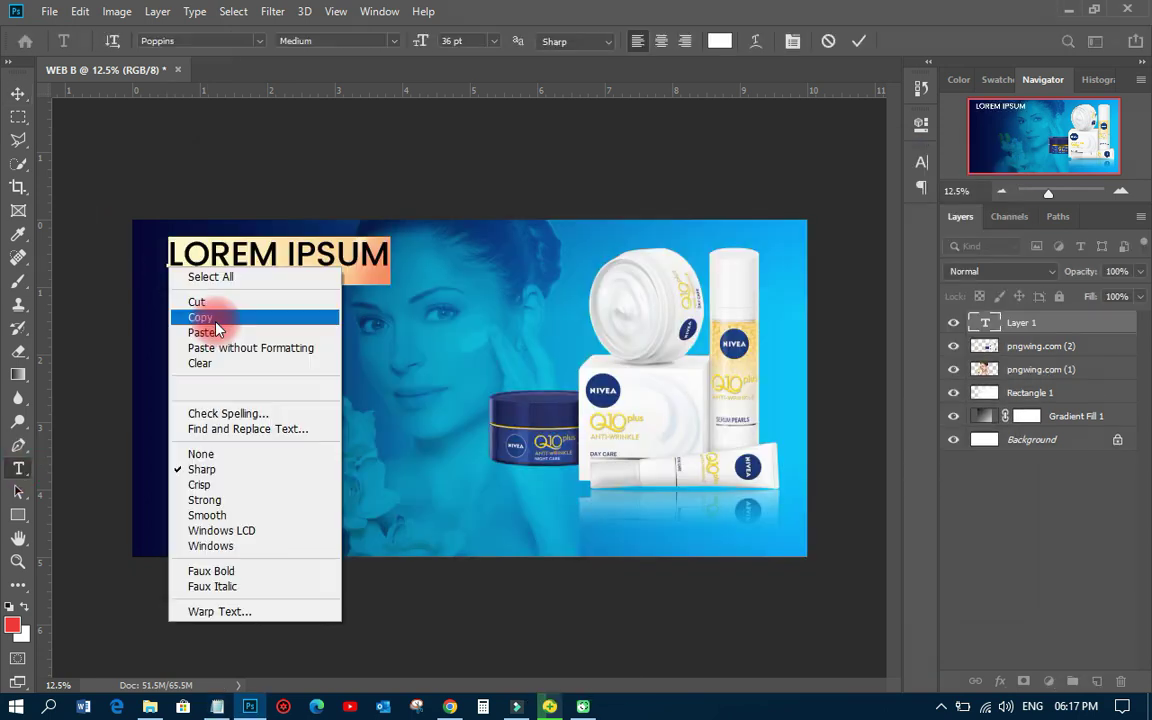
pyautogui.click(217, 331)
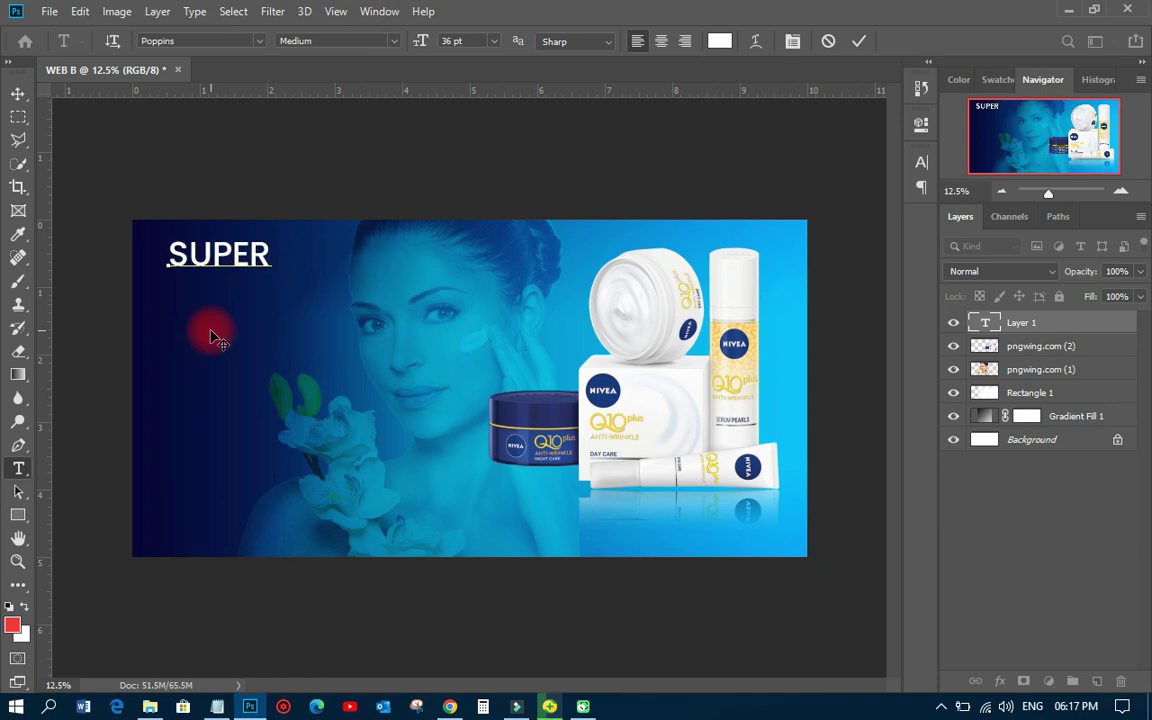
pyautogui.click(20, 94)
pyautogui.click(20, 94)
# Switch back to the Notepad text file and copy the line SAVER MONTH.
pyautogui.click(217, 706)
pyautogui.doubleClick(216, 196)
pyautogui.moveTo(238, 215); pyautogui.dragTo(212, 213)
pyautogui.rightClick(236, 216)
pyautogui.click(248, 270)
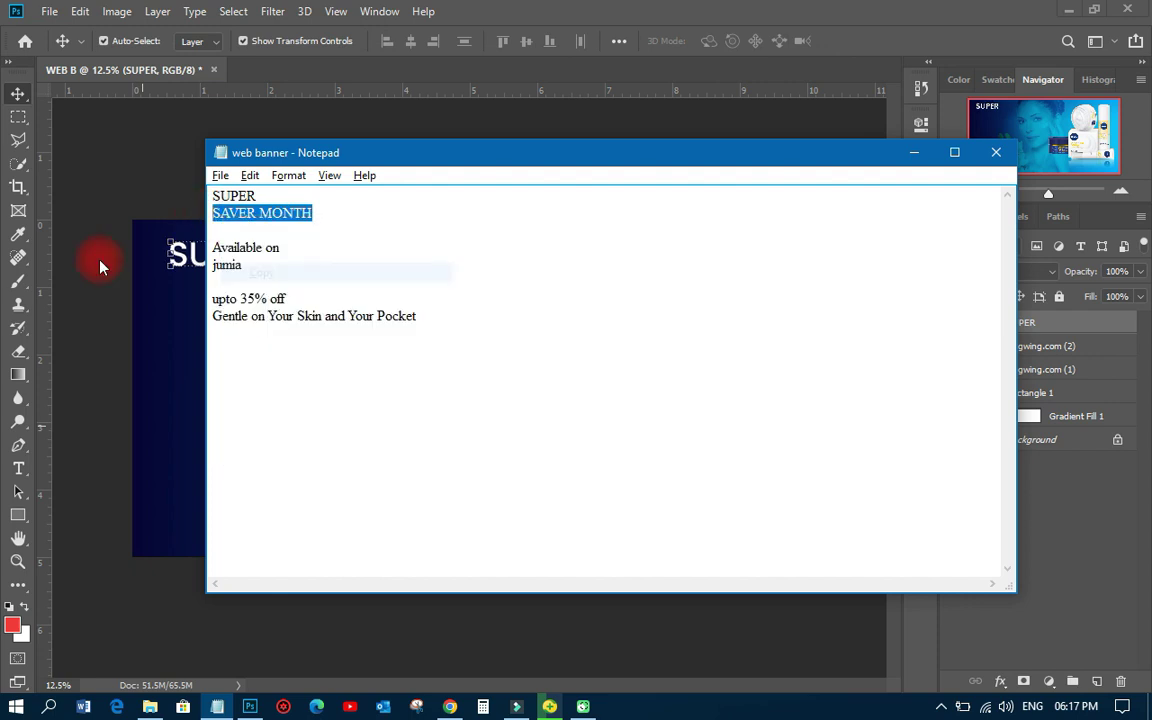
# Return to Photoshop and add the copied SAVER MONTH as a separate text layer just below SUPER, pasted without formatting.
pyautogui.click(100, 267)
pyautogui.press('t')
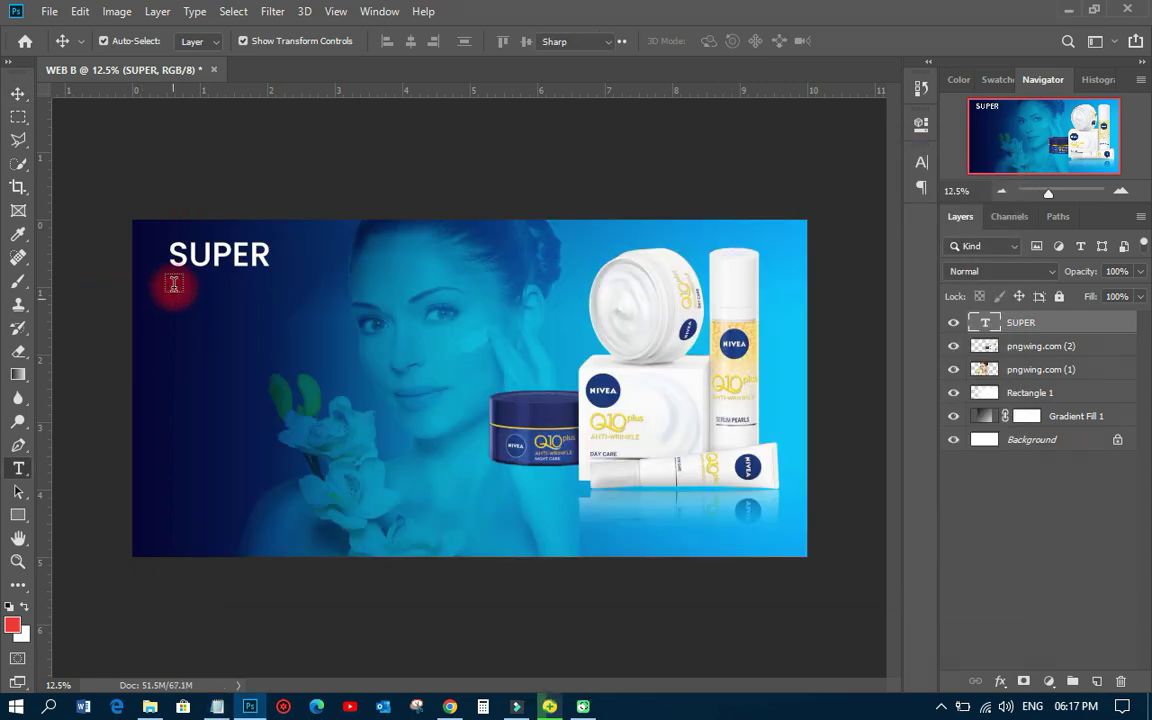
pyautogui.click(175, 285)
pyautogui.rightClick(175, 285)
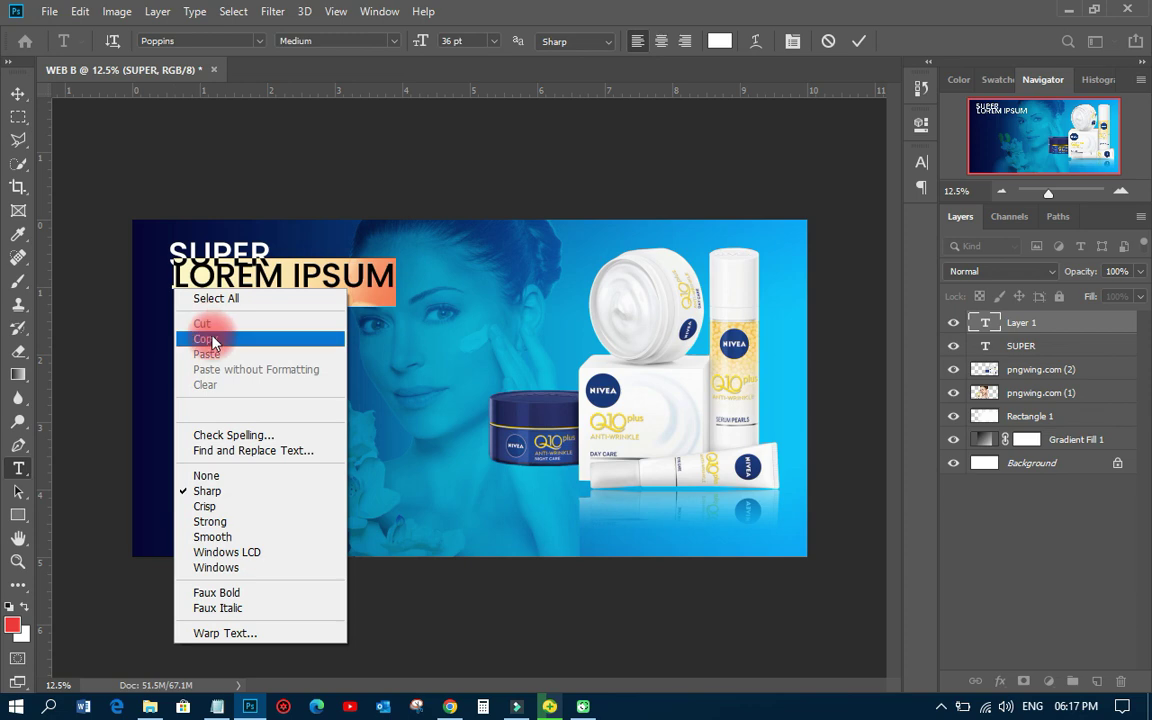
pyautogui.rightClick(175, 270)
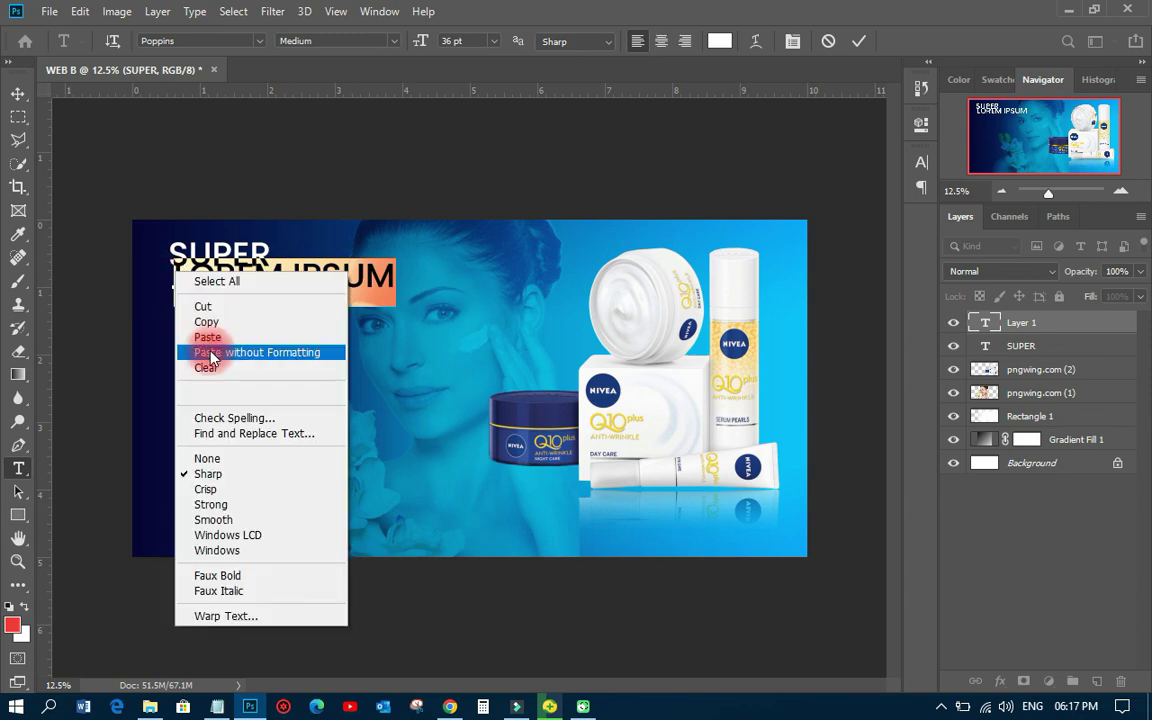
pyautogui.click(215, 352)
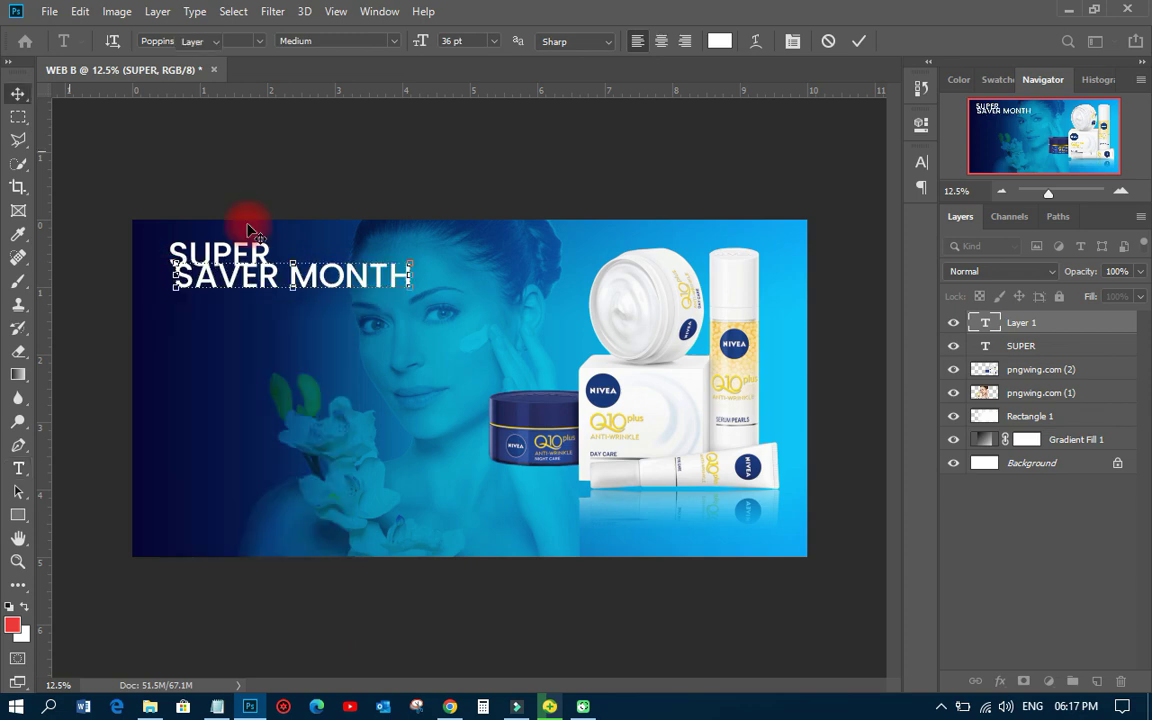
# Nudge the SUPER text slightly up and to the right, and place a vertical guide along its left edge.
pyautogui.hotkey('ctrl', 'Return')
pyautogui.press('v')
pyautogui.scroll(2, 279, 302)
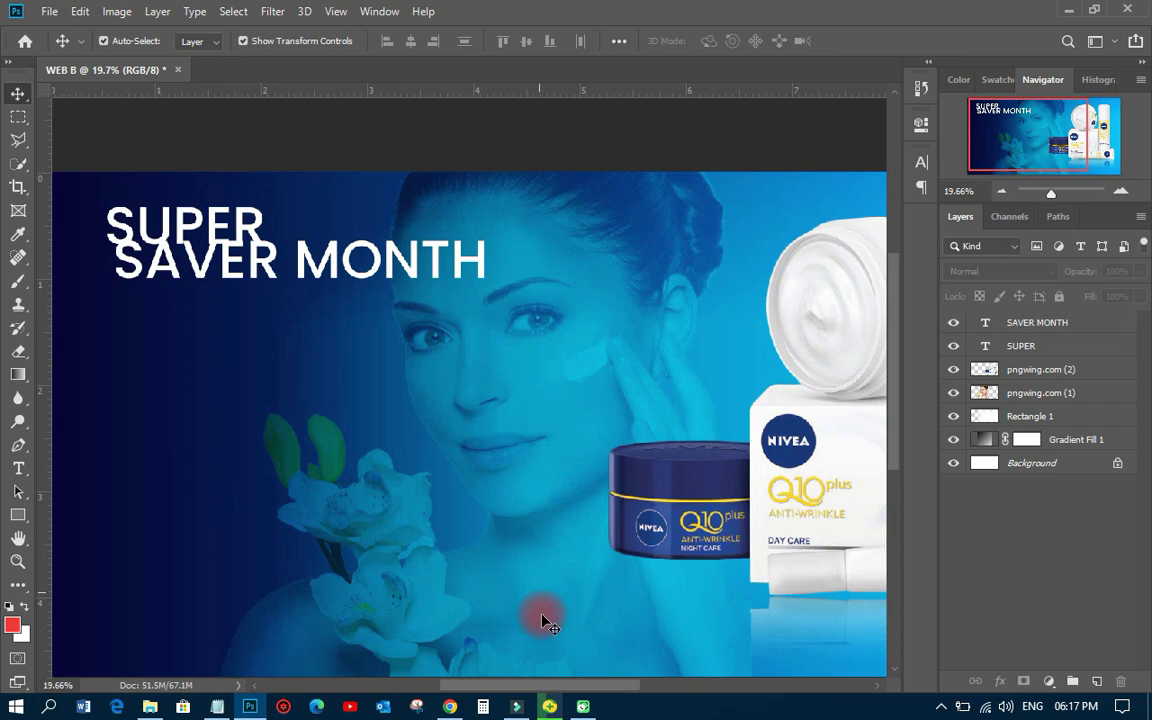
pyautogui.moveTo(540, 685); pyautogui.dragTo(496, 689)
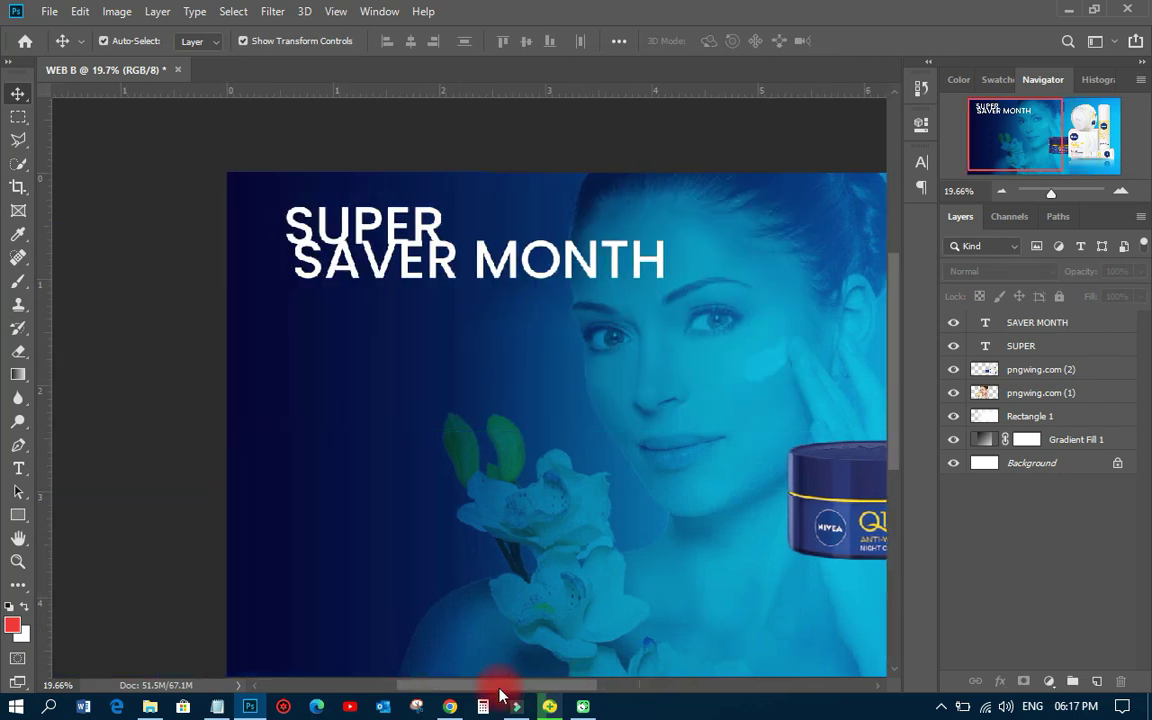
pyautogui.click(404, 216)
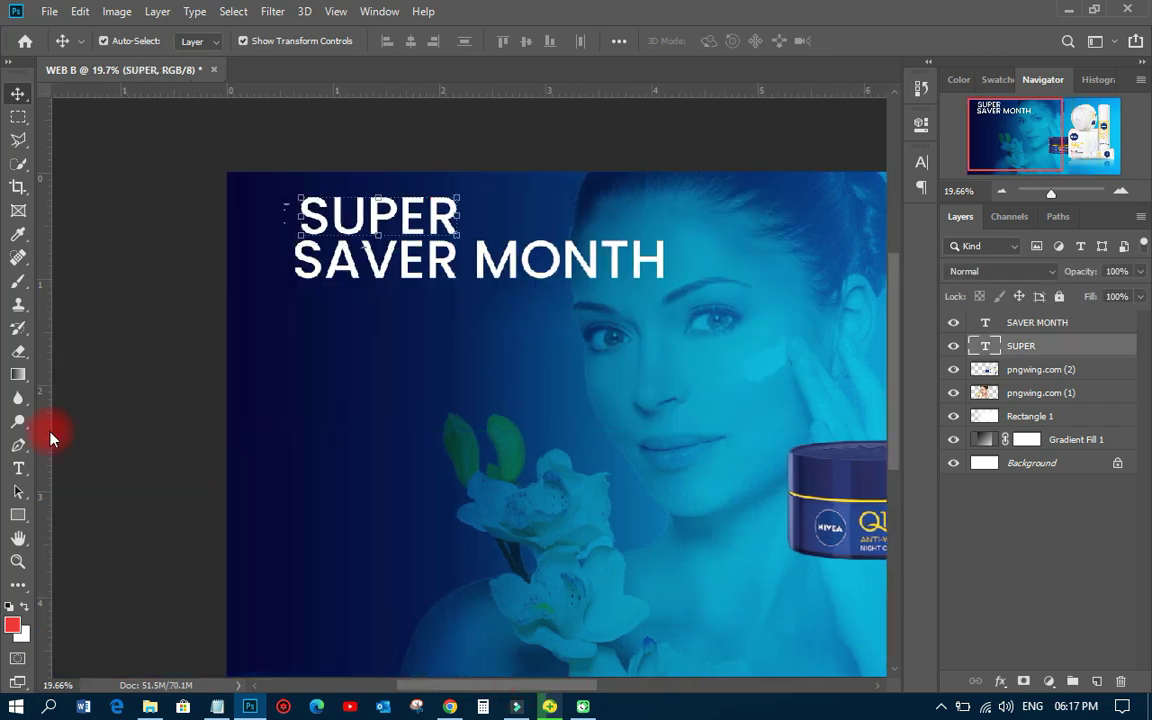
pyautogui.moveTo(45, 437); pyautogui.dragTo(293, 407)
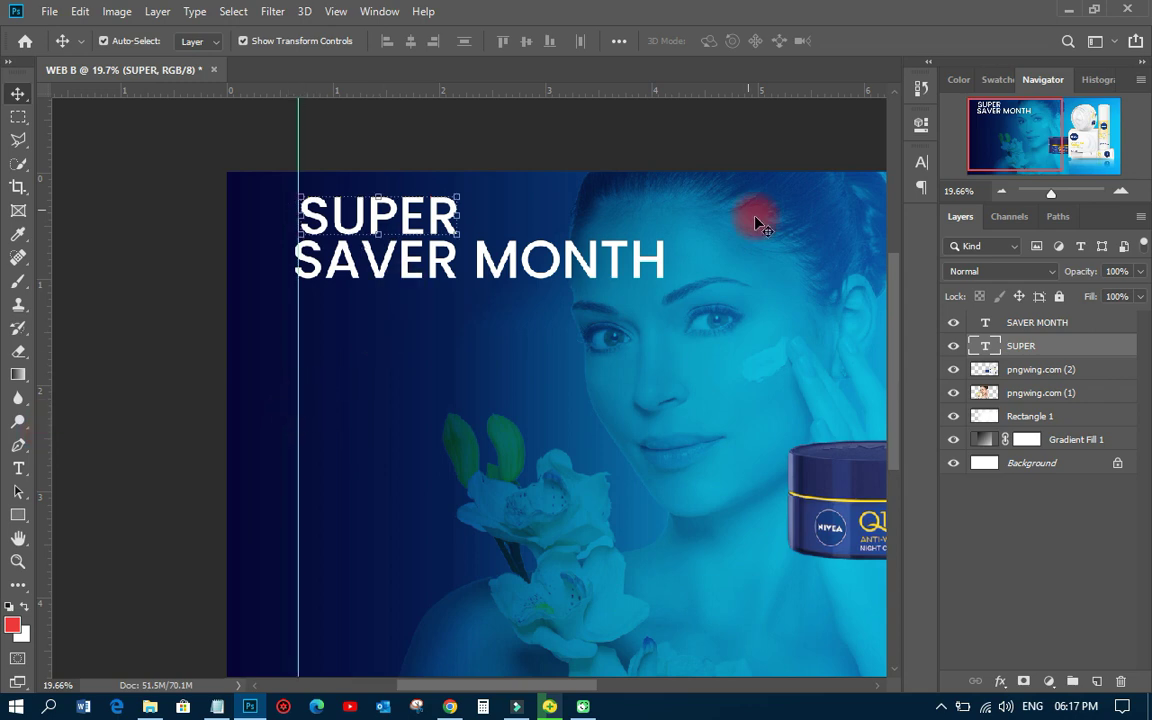
# Set the SUPER text to Poppins Bold and keep its left edge aligned with the vertical guide.
pyautogui.click(918, 163)
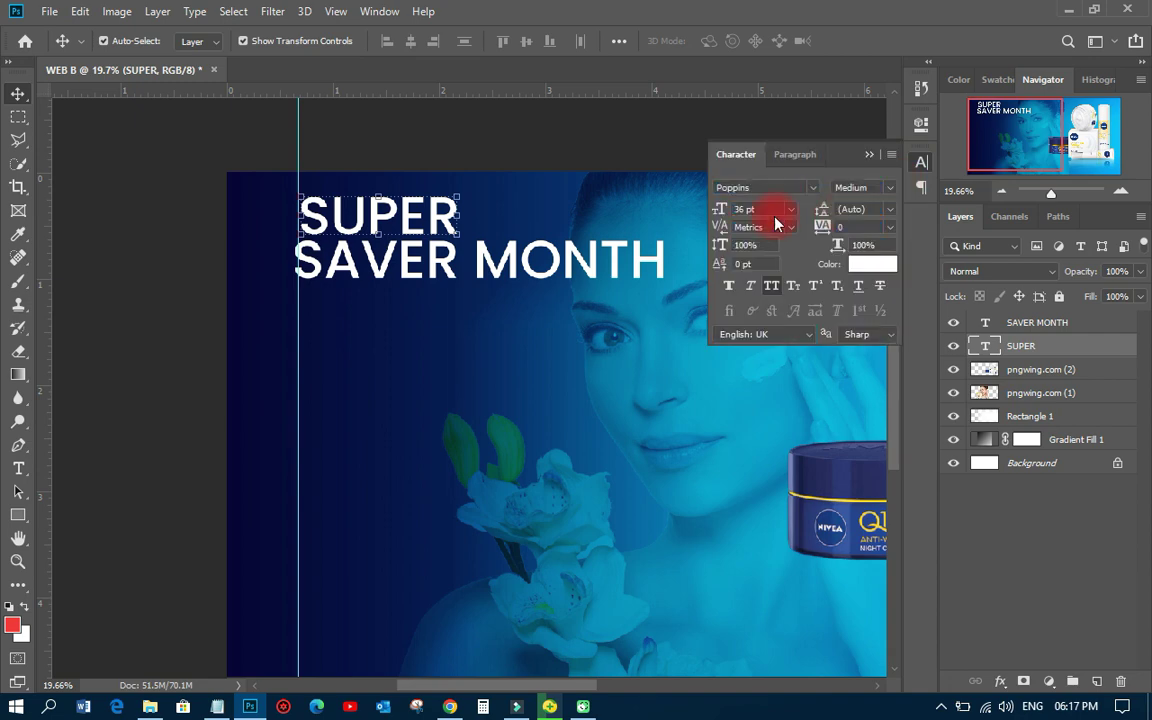
pyautogui.click(886, 187)
pyautogui.click(868, 377)
pyautogui.press('Return')
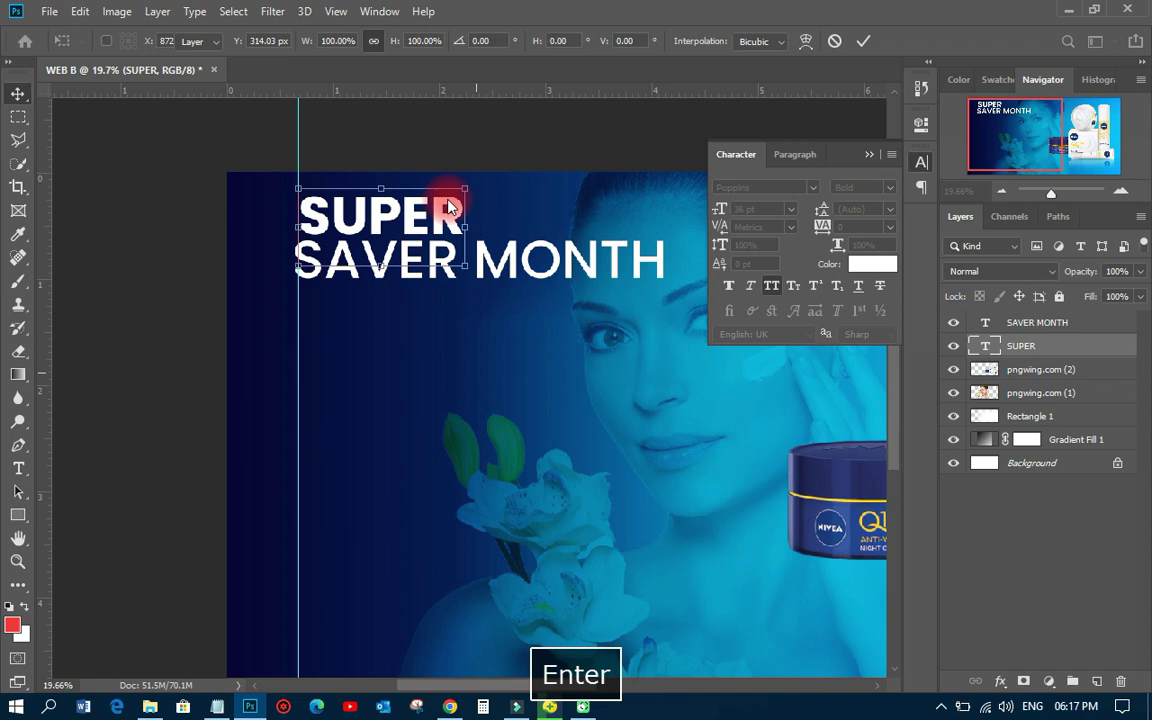
# Set SAVER MONTH to 16 pt Poppins Regular and align it to the guide directly beneath SUPER.
pyautogui.click(437, 262)
pyautogui.click(795, 211)
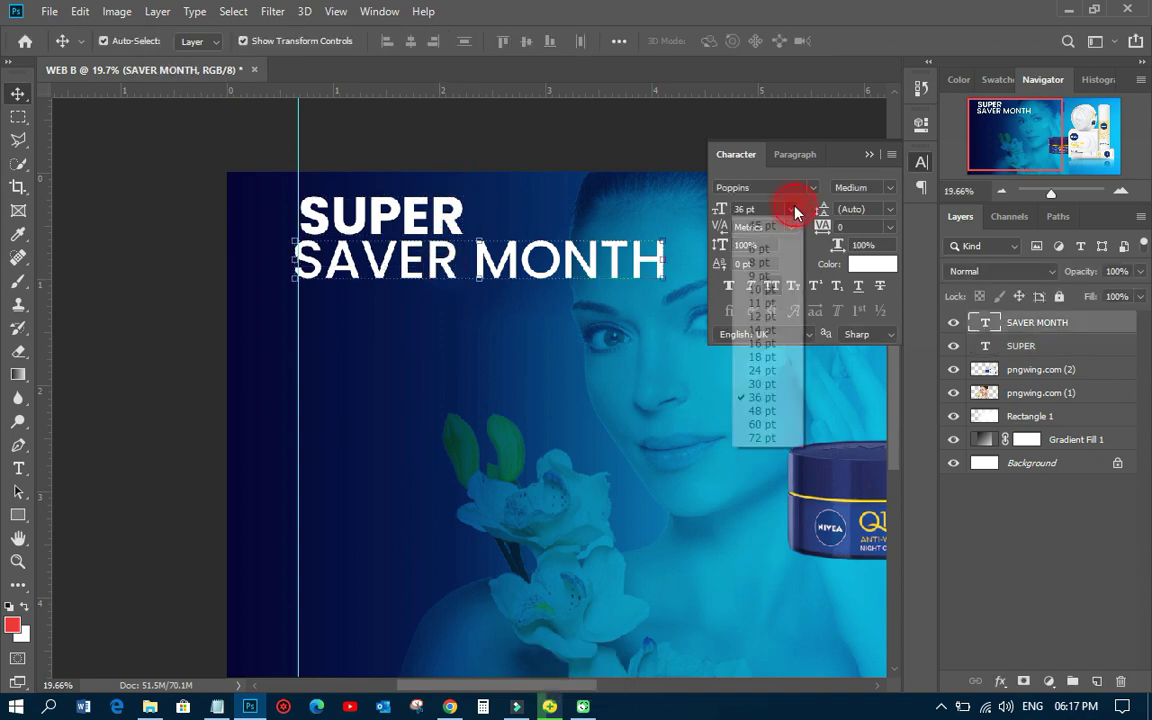
pyautogui.click(765, 318)
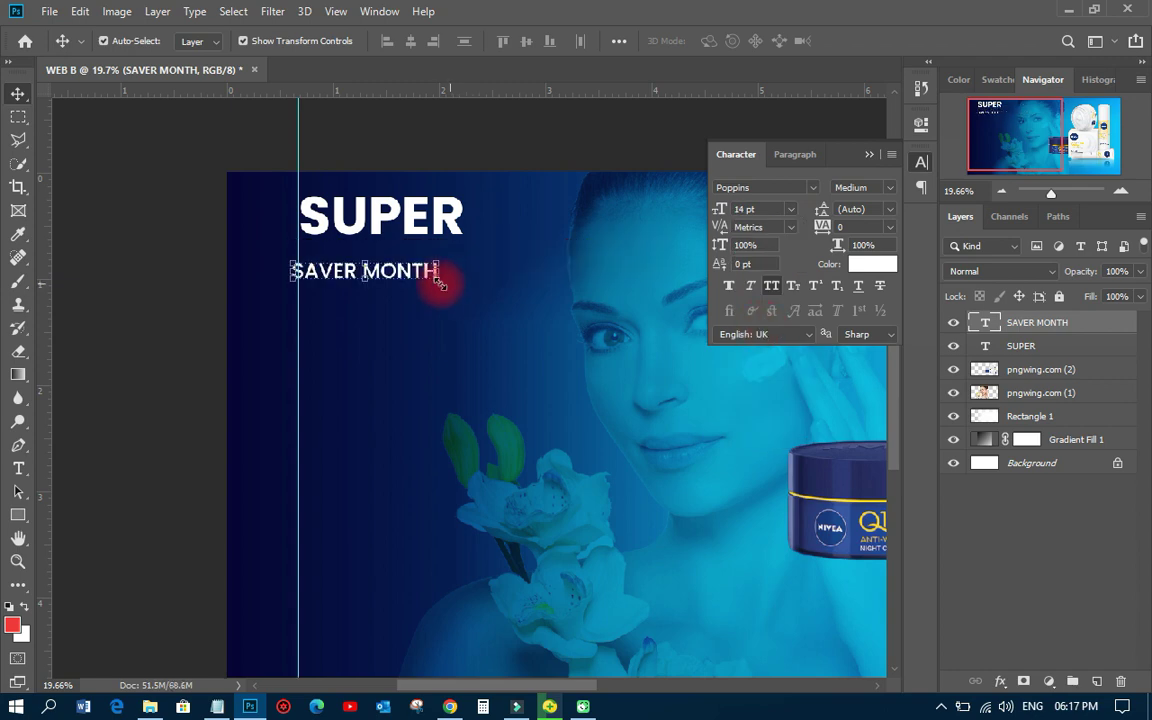
pyautogui.moveTo(426, 271); pyautogui.dragTo(440, 259)
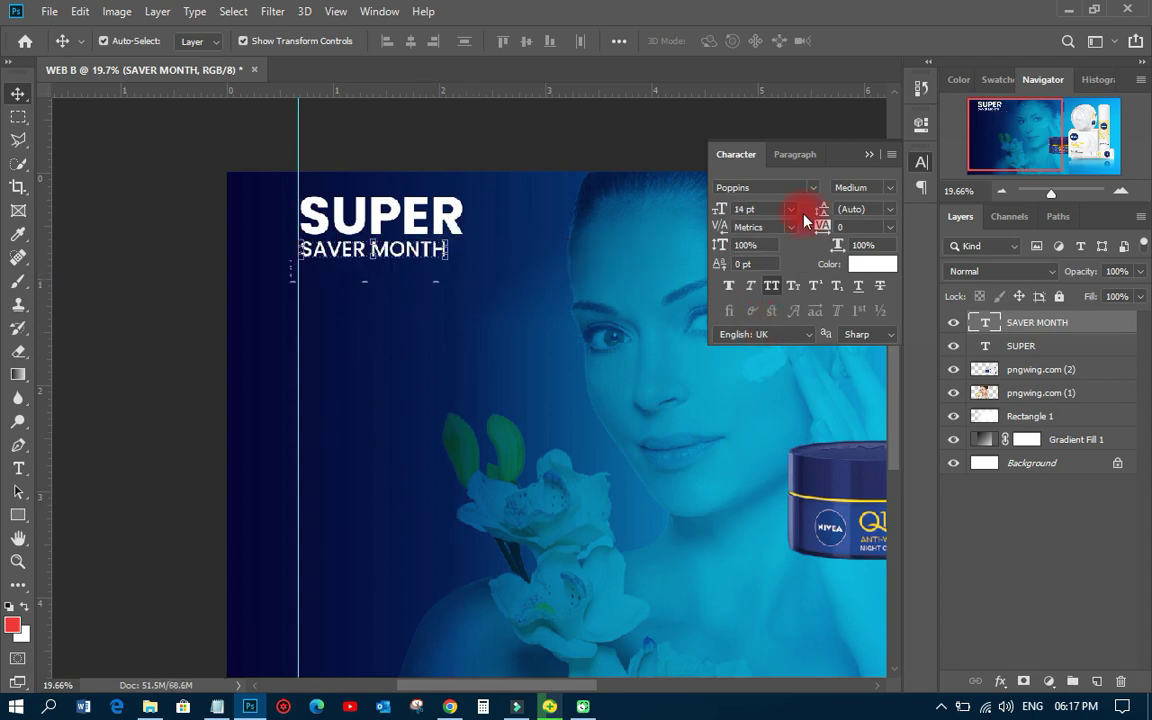
pyautogui.click(791, 210)
pyautogui.click(764, 343)
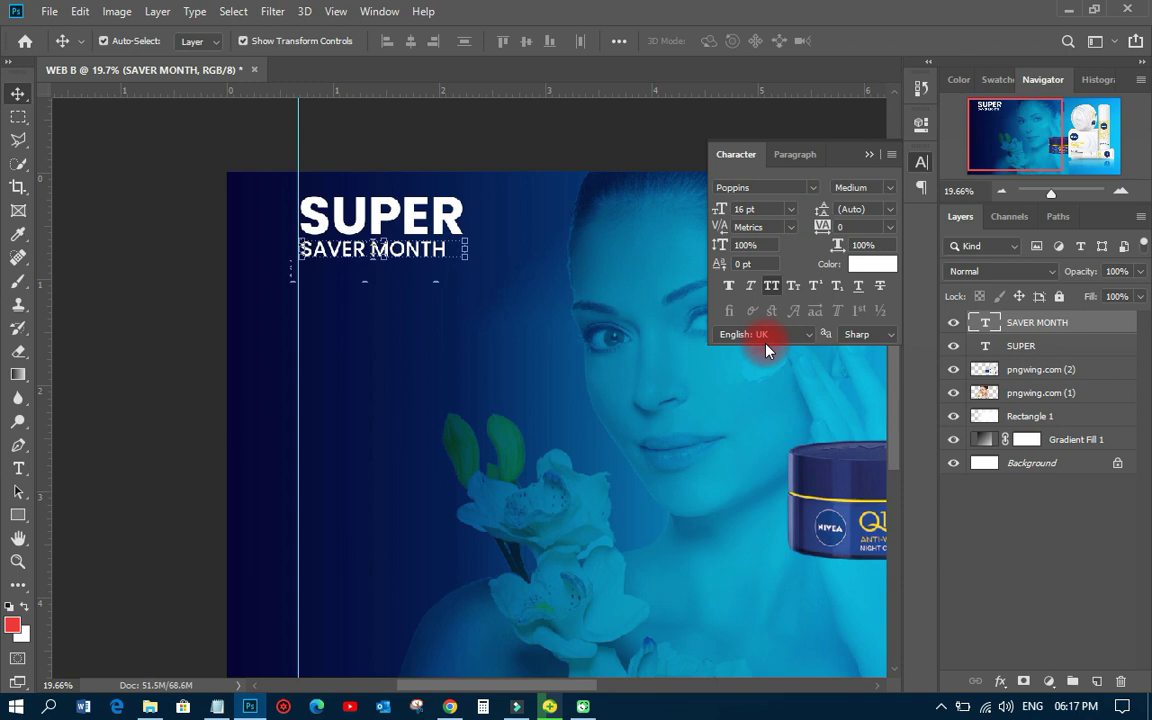
pyautogui.click(888, 190)
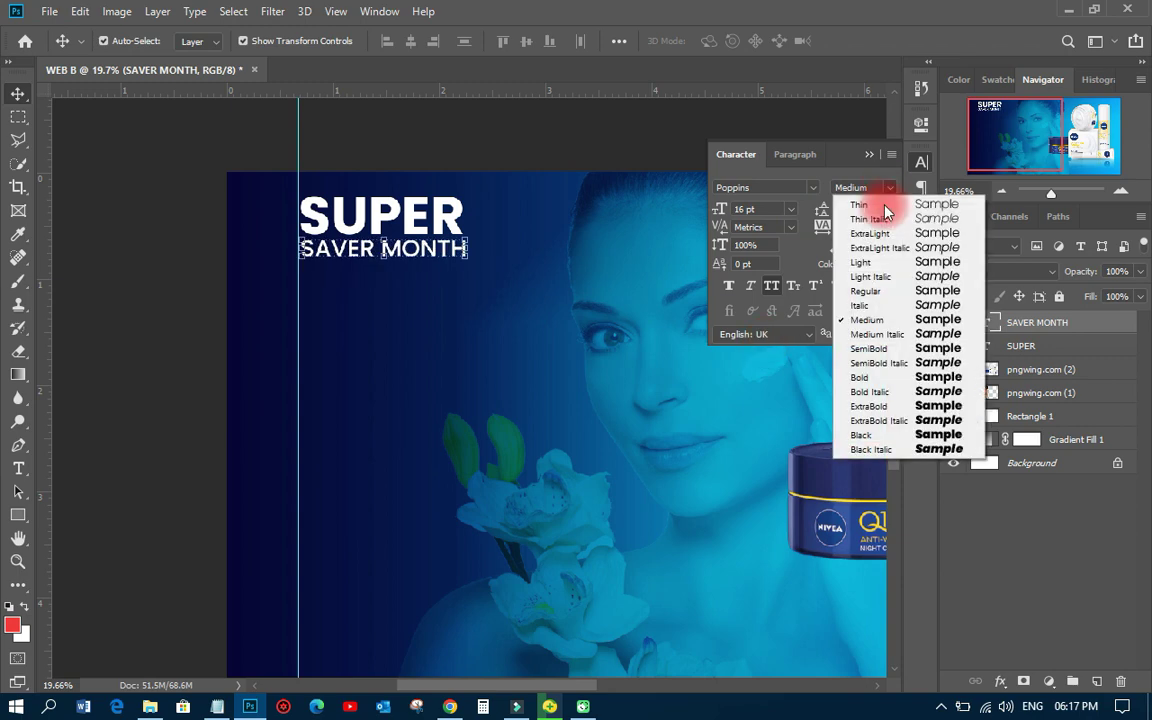
pyautogui.click(866, 291)
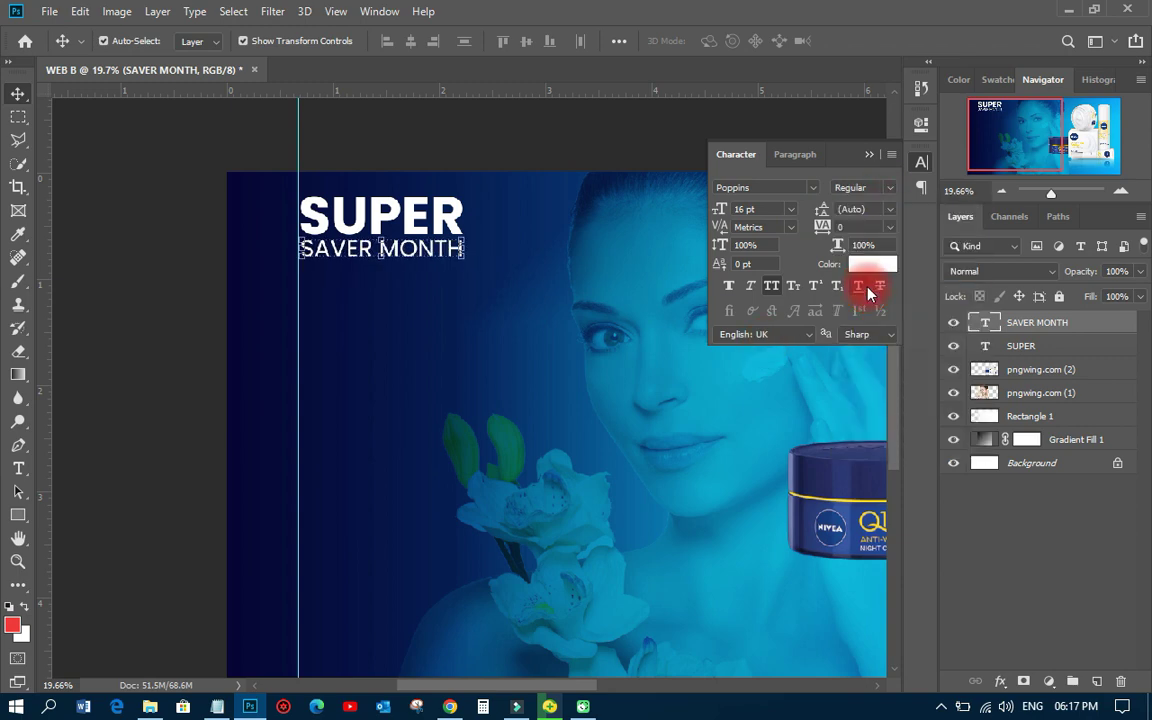
pyautogui.click(450, 148)
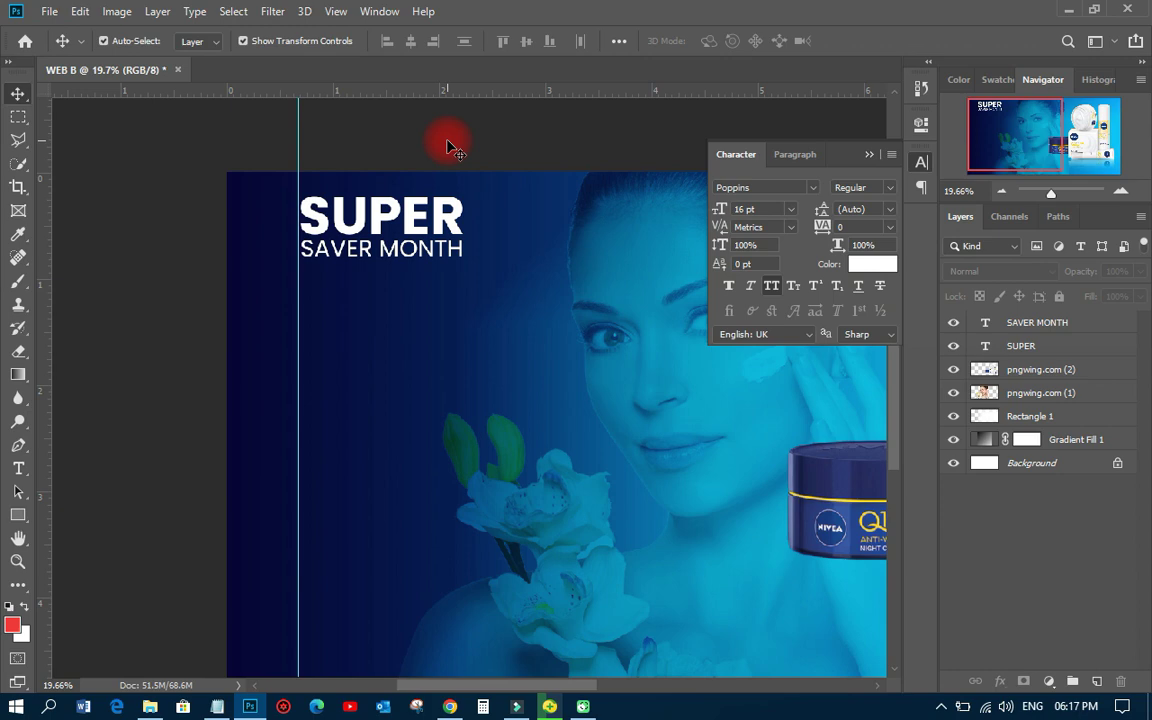
# Switch to the web banner text file in Notepad and copy the line Gentle on Your Skin and Your Pocket.
pyautogui.click(217, 706)
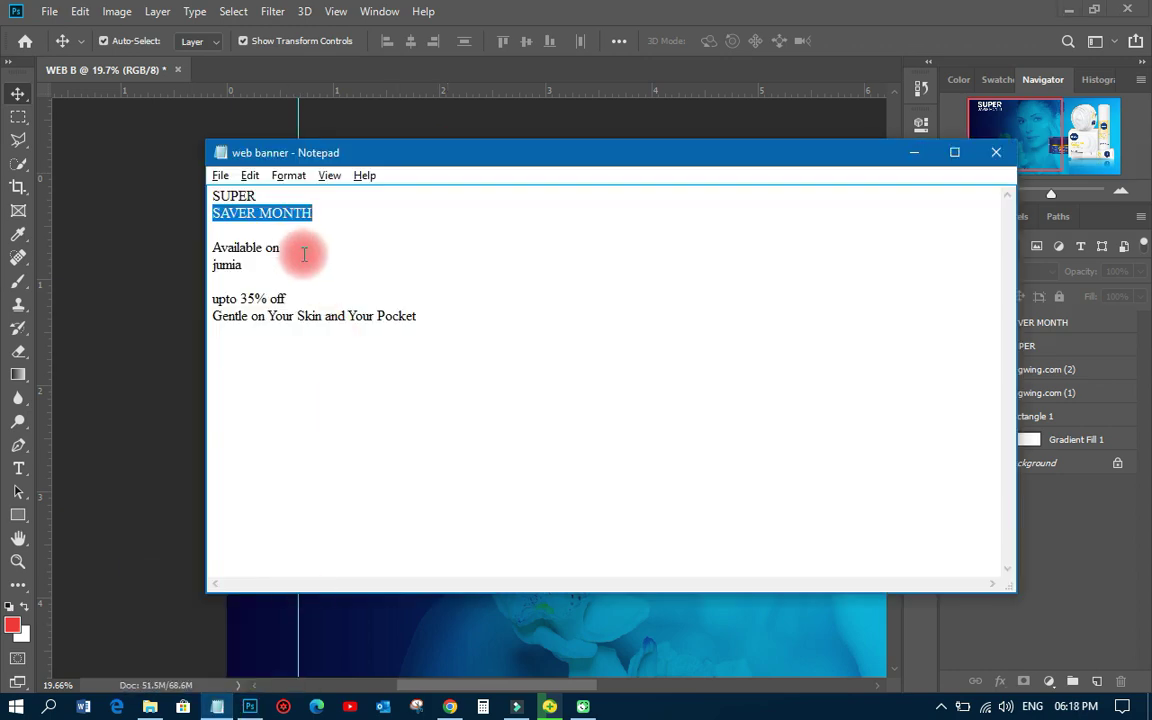
pyautogui.moveTo(214, 316); pyautogui.dragTo(383, 314)
pyautogui.rightClick(388, 318)
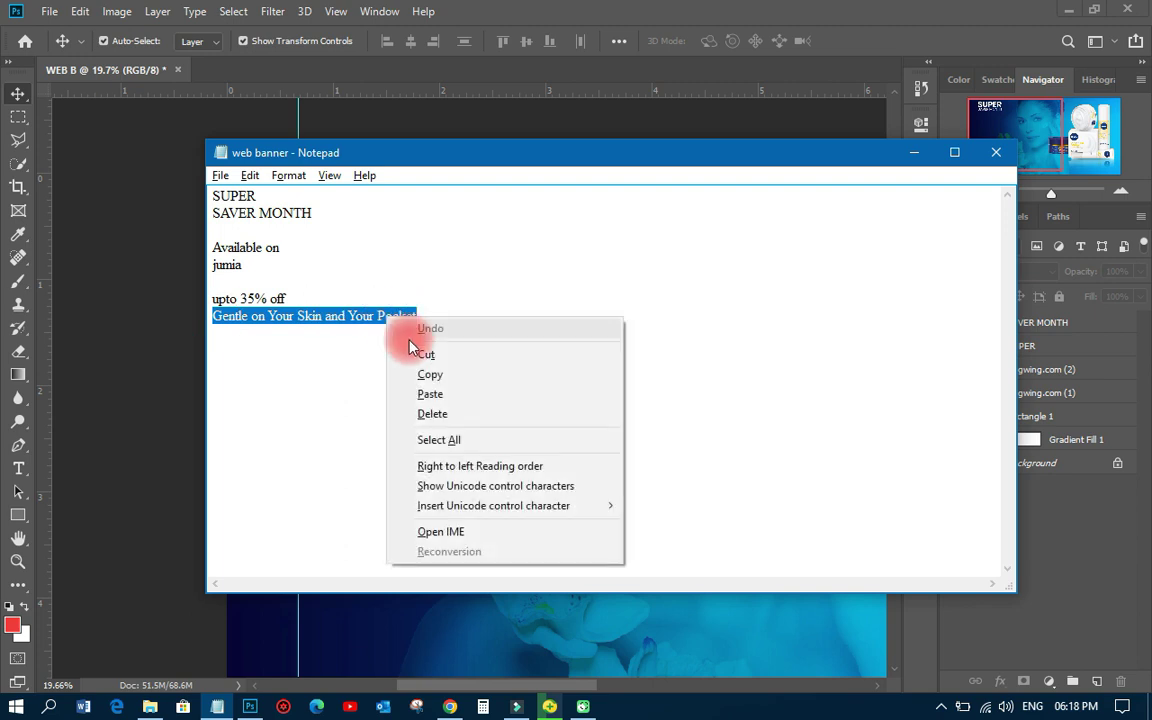
pyautogui.click(430, 374)
# Return to Photoshop and add the copied Gentle on Your Skin and Your Pocket line as a text layer beside the guide, below SAVER MONTH.
pyautogui.click(15, 480)
pyautogui.press('space')
pyautogui.click(304, 358)
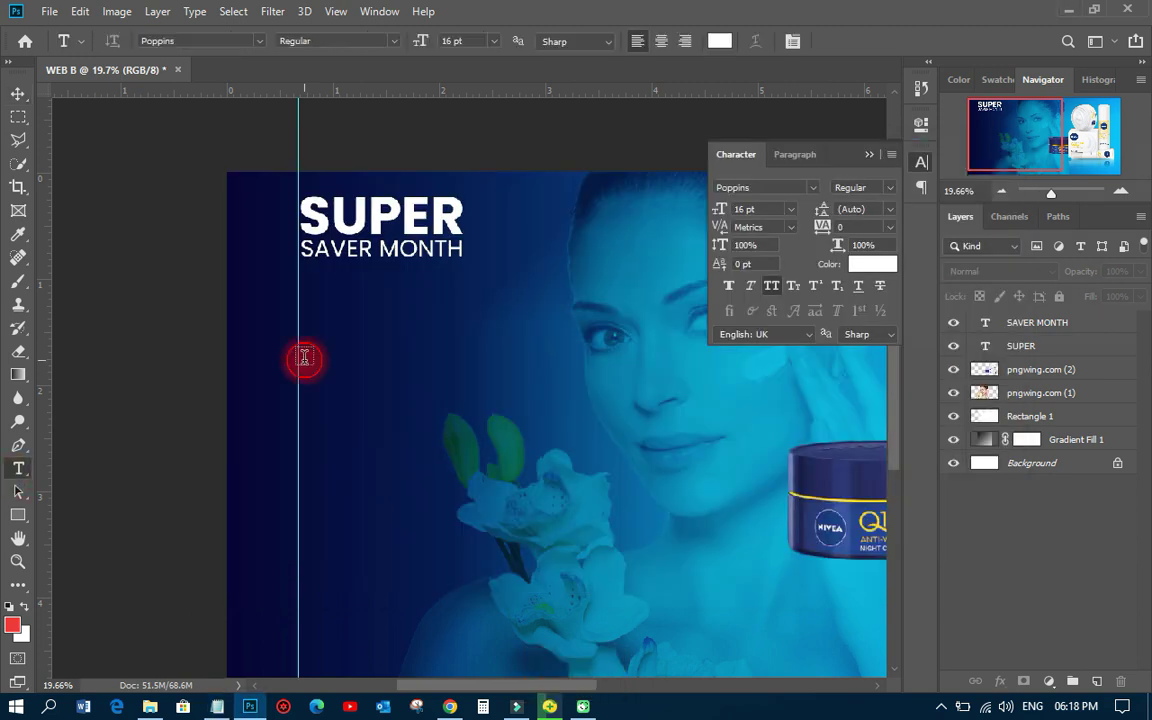
pyautogui.click(304, 358)
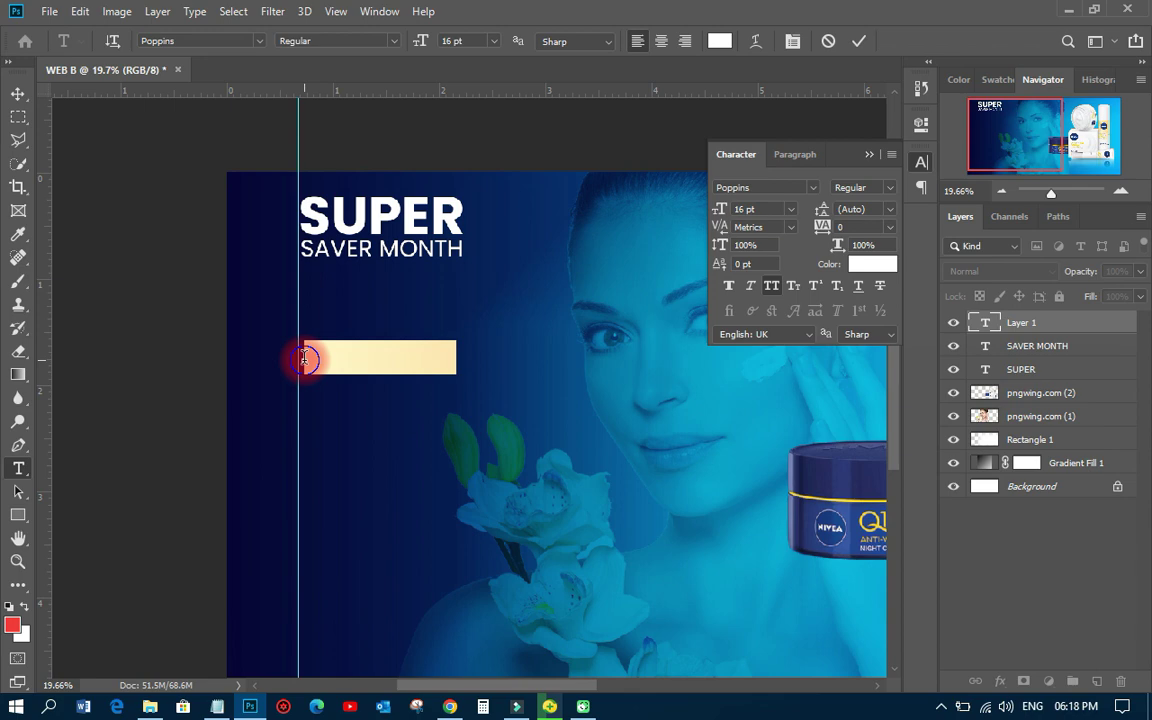
pyautogui.rightClick(304, 358)
pyautogui.click(318, 432)
pyautogui.hotkey('ctrl', 'v')
pyautogui.rightClick(331, 352)
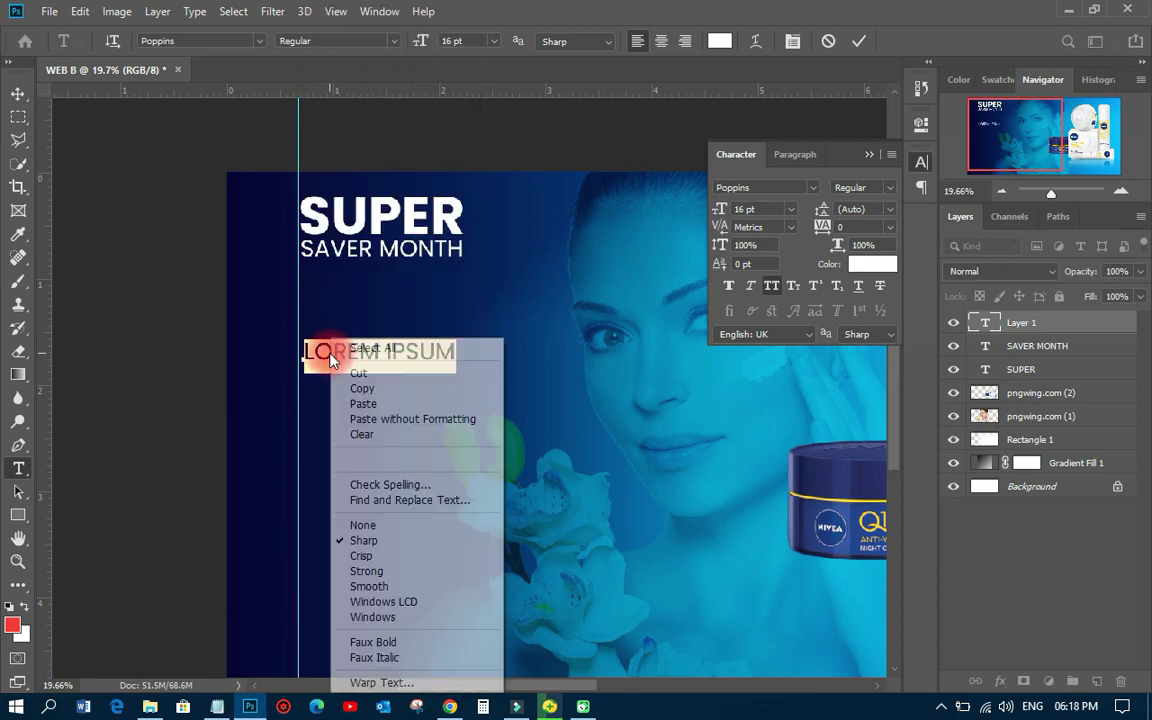
pyautogui.click(352, 403)
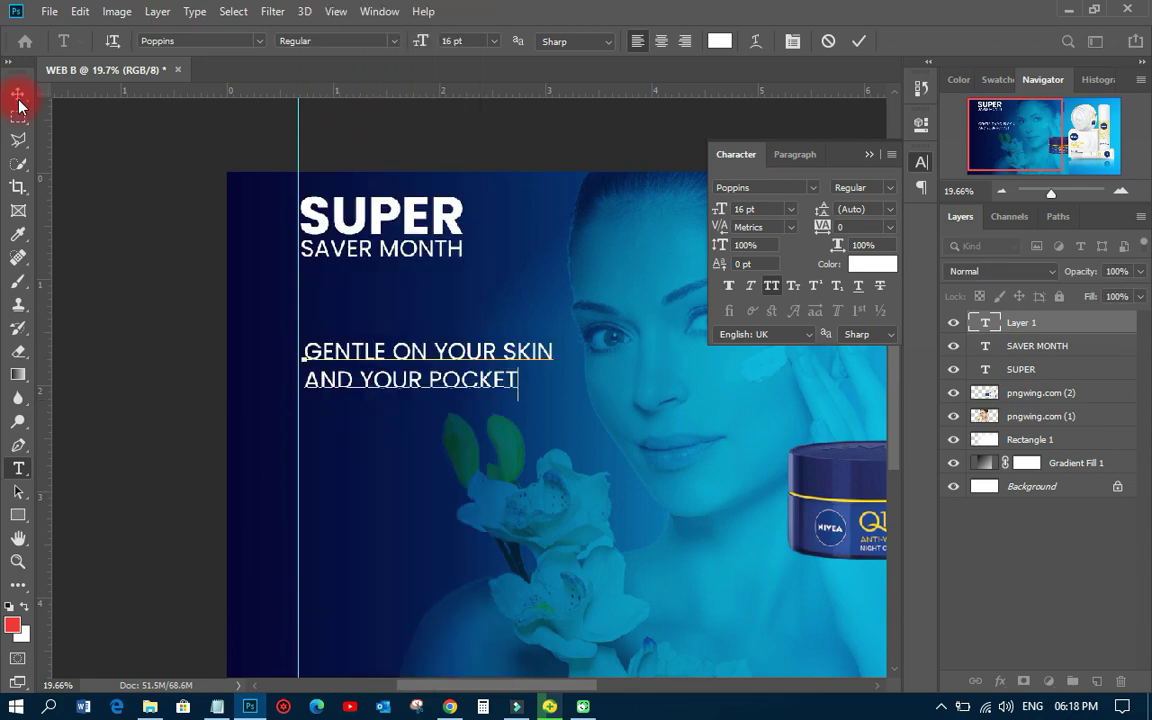
pyautogui.click(18, 95)
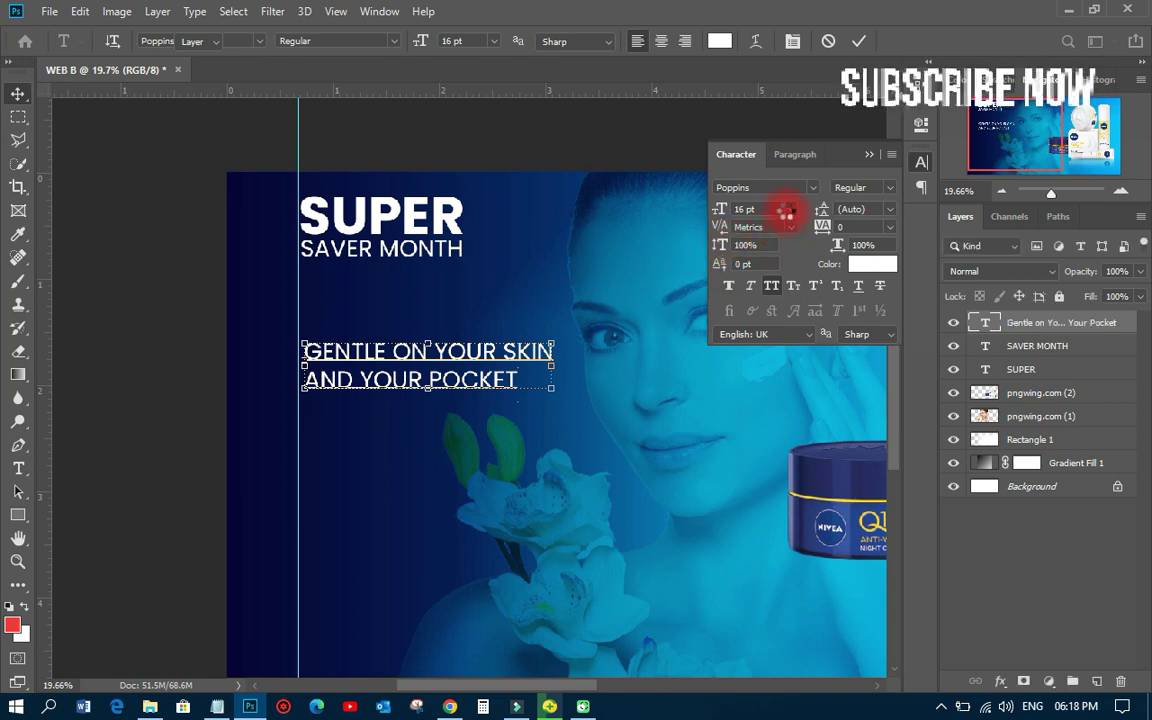
# Enlarge the Gentle on Your Skin and Your Pocket text to 36 pt and move it slightly down.
pyautogui.click(789, 209)
pyautogui.click(770, 384)
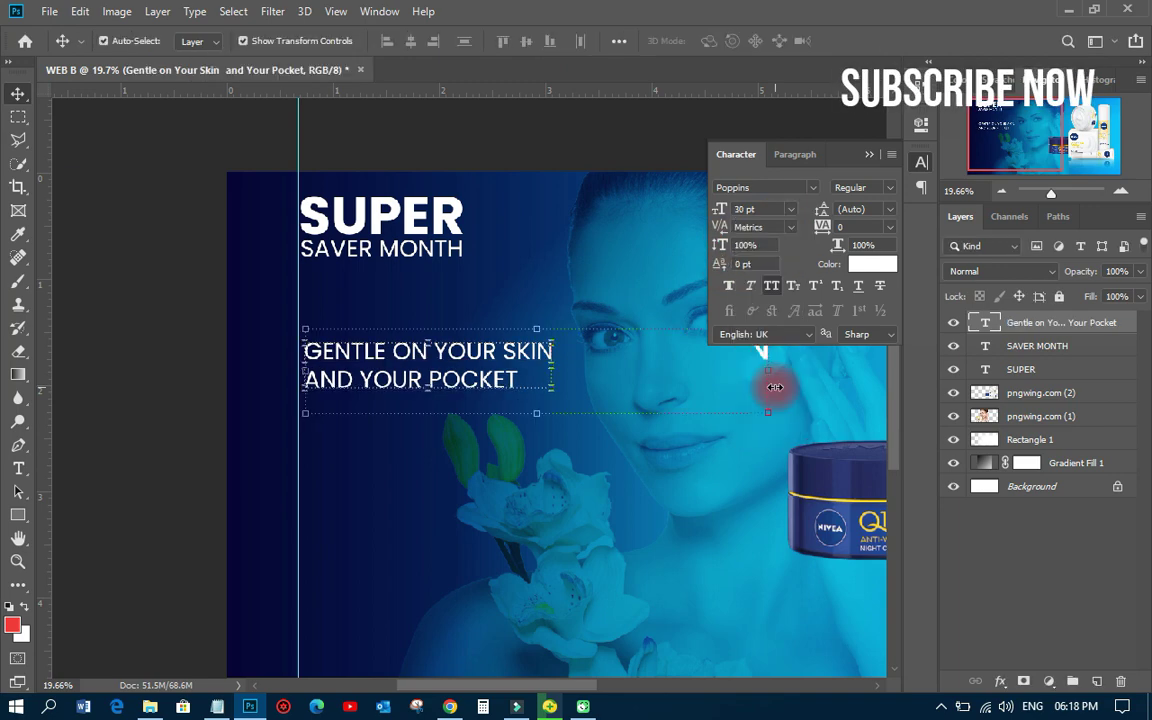
pyautogui.scroll(-3, 300, 525)
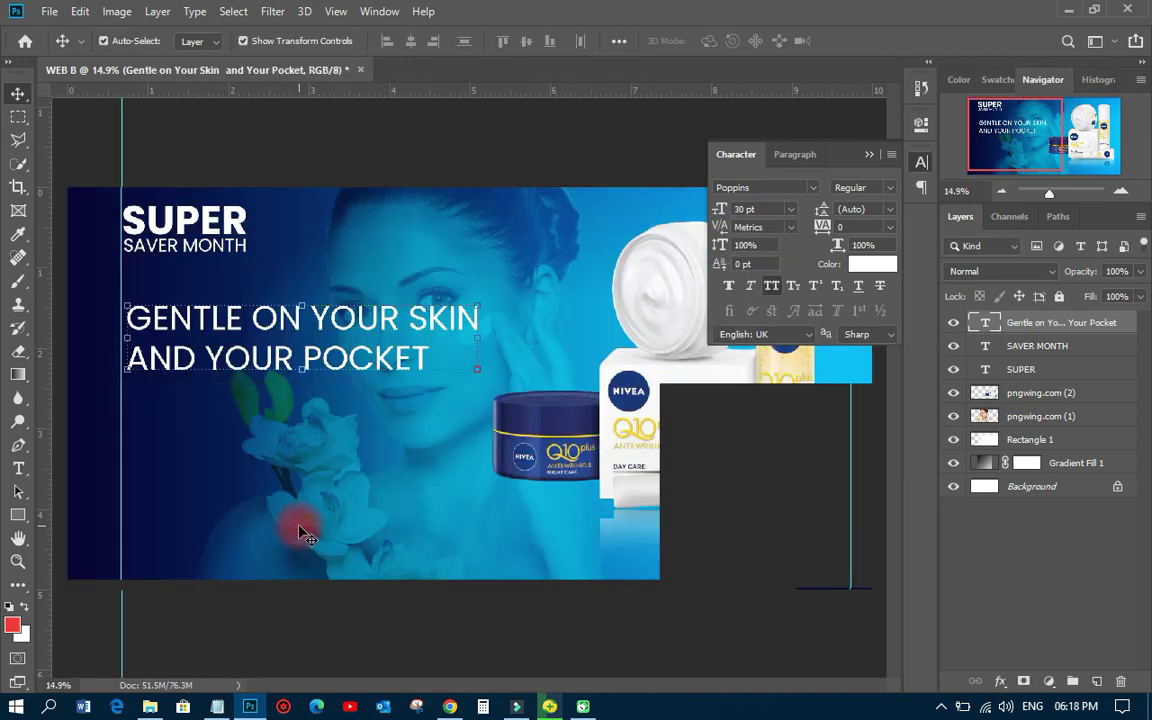
pyautogui.click(790, 209)
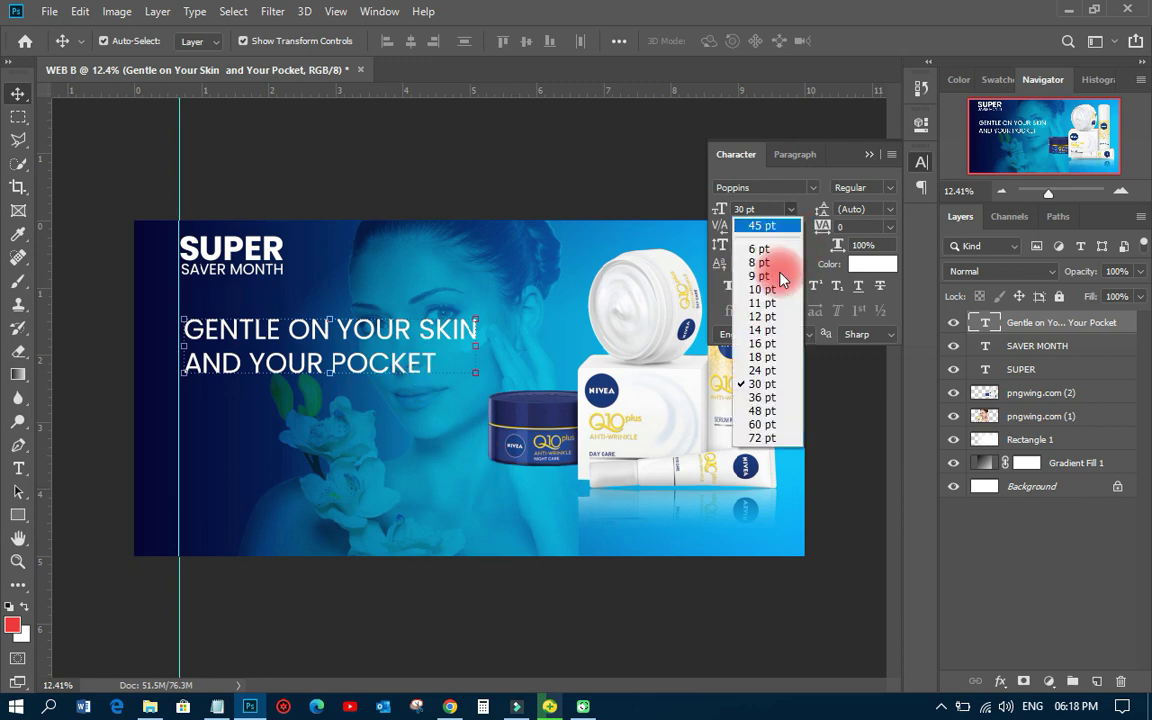
pyautogui.click(763, 397)
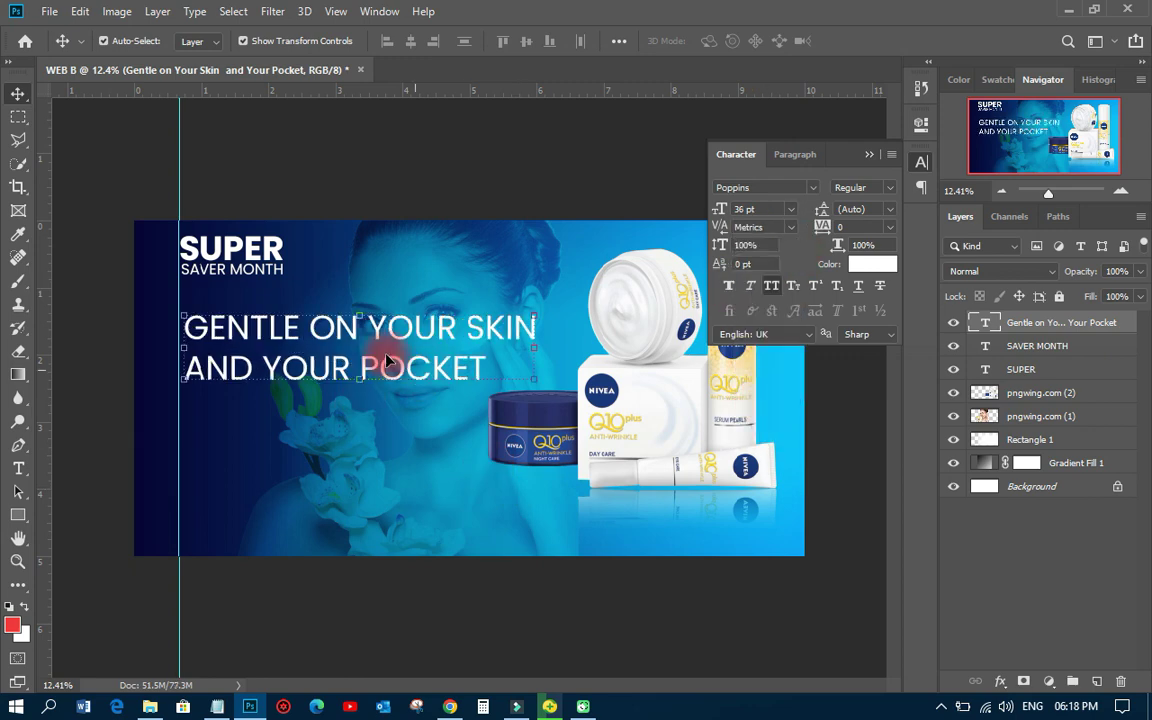
pyautogui.moveTo(378, 329); pyautogui.dragTo(376, 352)
# Set the Gentle on Your Skin and Your Pocket headline to Bold and align its left edge with the guide.
pyautogui.click(886, 188)
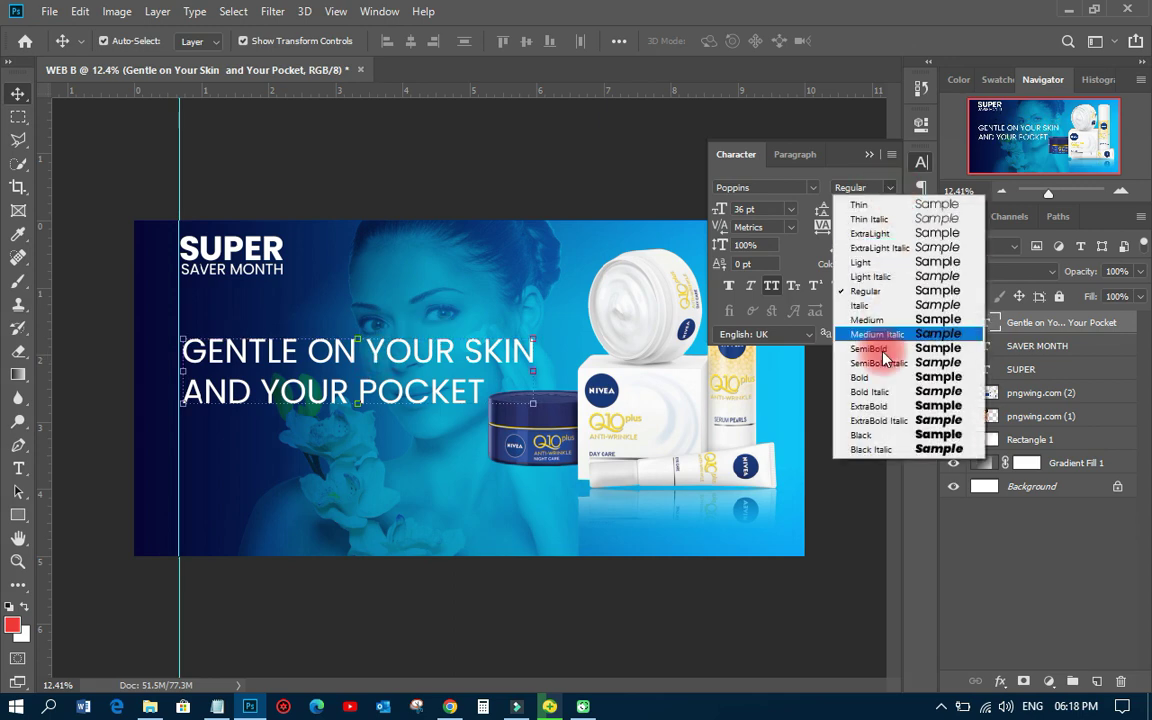
pyautogui.click(869, 357)
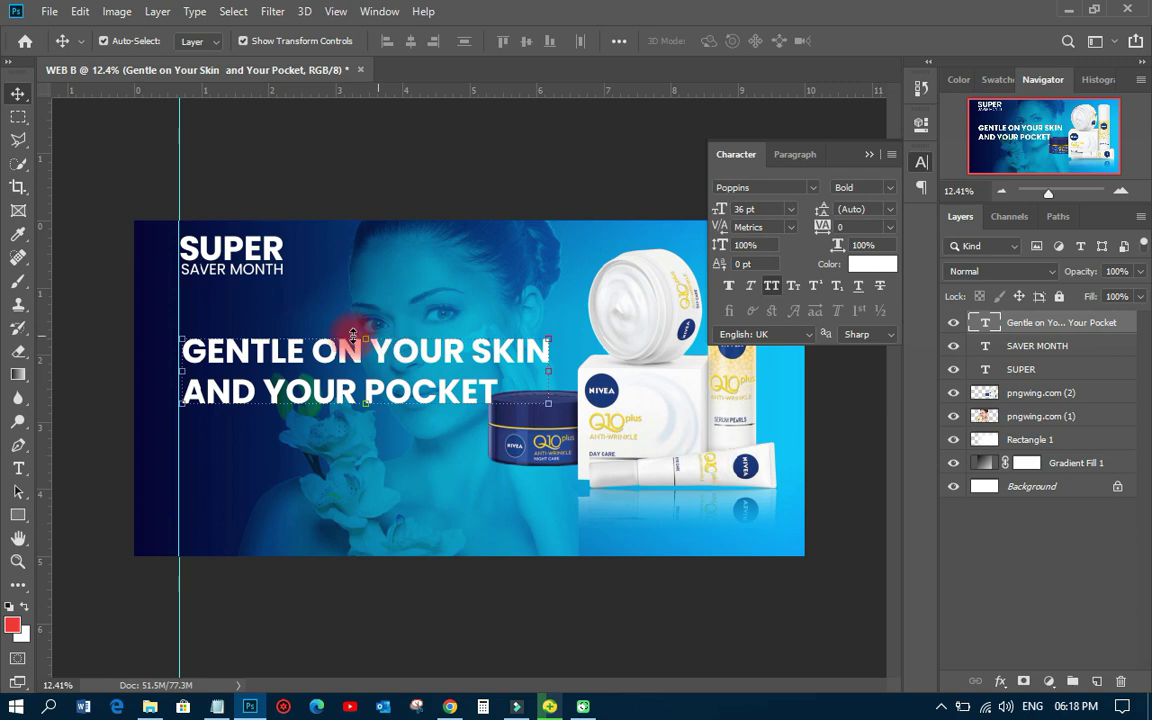
pyautogui.moveTo(278, 358); pyautogui.dragTo(272, 362)
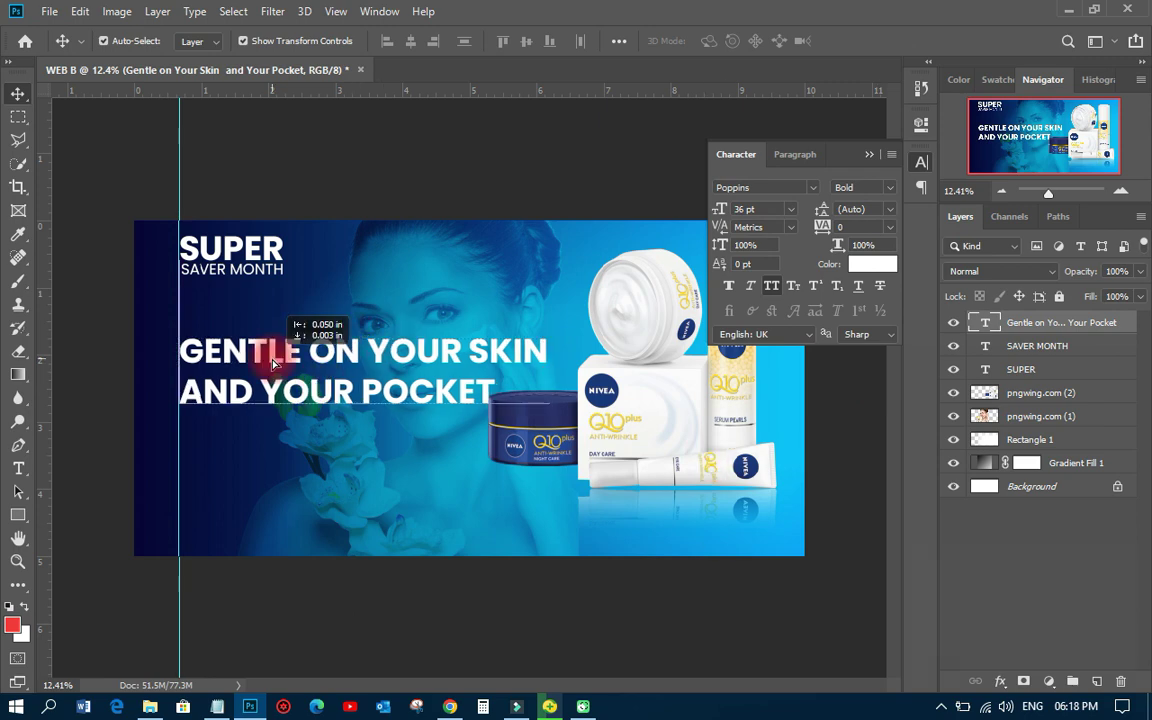
pyautogui.click(413, 524)
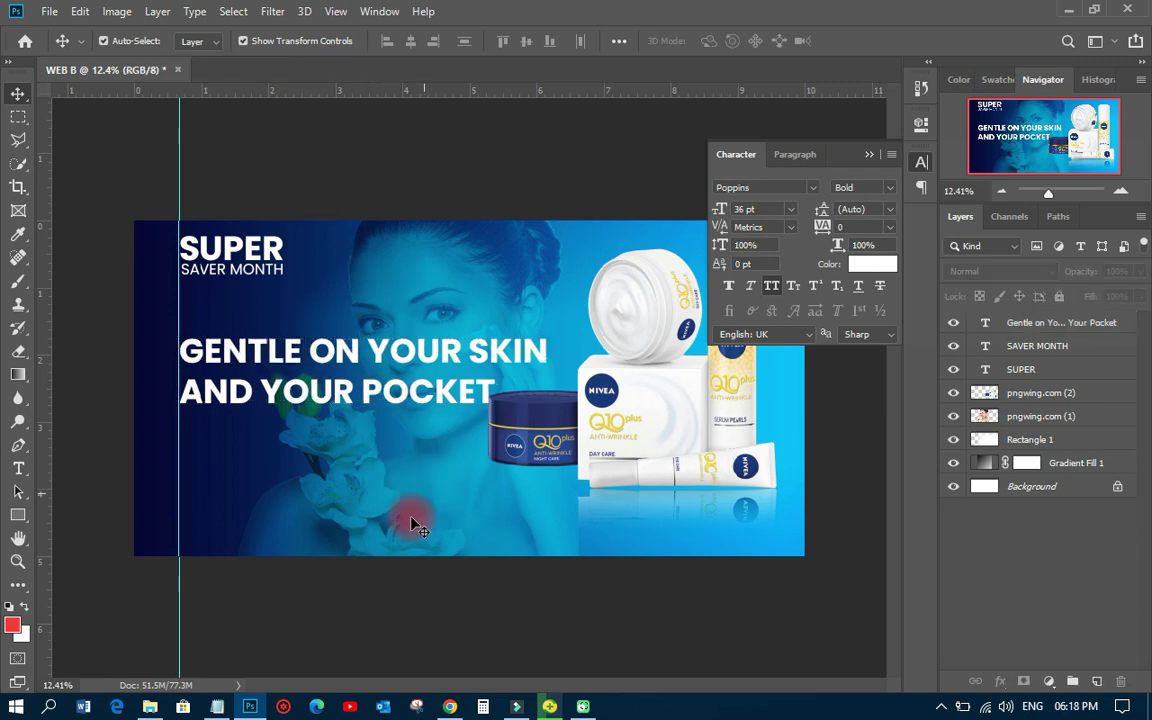
# Switch back to the Notepad text file and copy the line Available on.
pyautogui.click(216, 706)
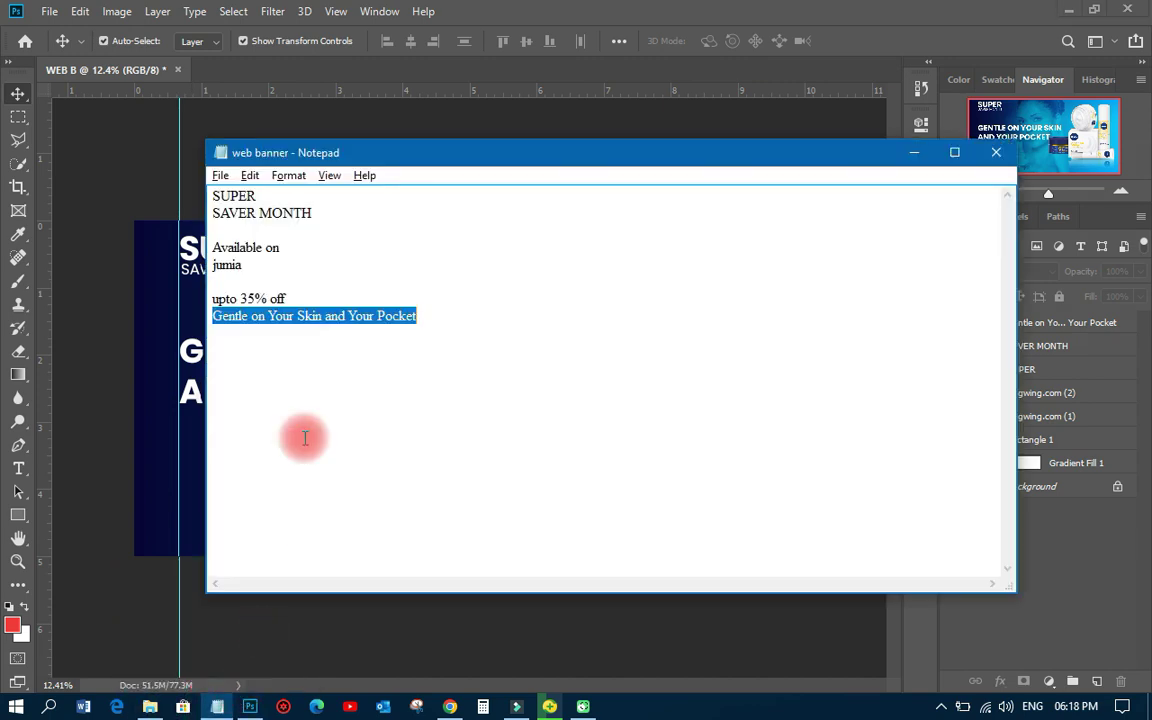
pyautogui.moveTo(215, 248); pyautogui.dragTo(280, 247)
pyautogui.rightClick(260, 249)
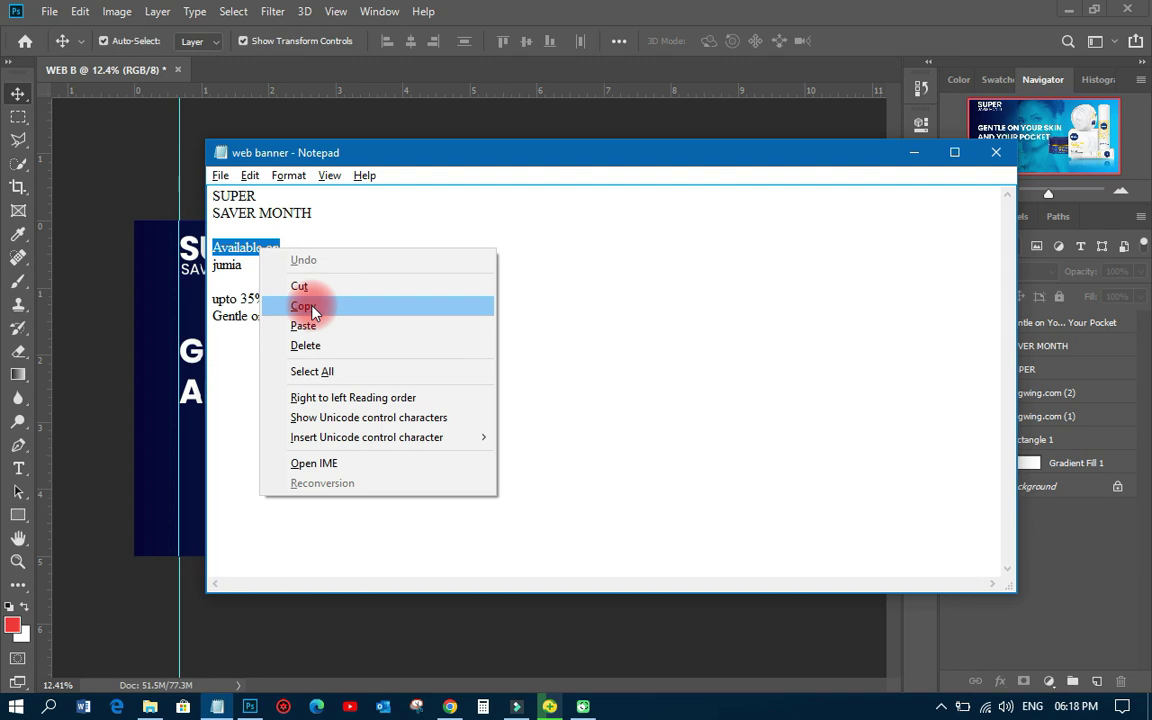
pyautogui.click(303, 306)
# Return to Photoshop and add the copied Available on as a text layer near the banner's lower-left corner.
pyautogui.click(20, 478)
pyautogui.press('space')
pyautogui.scroll(2, 155, 540)
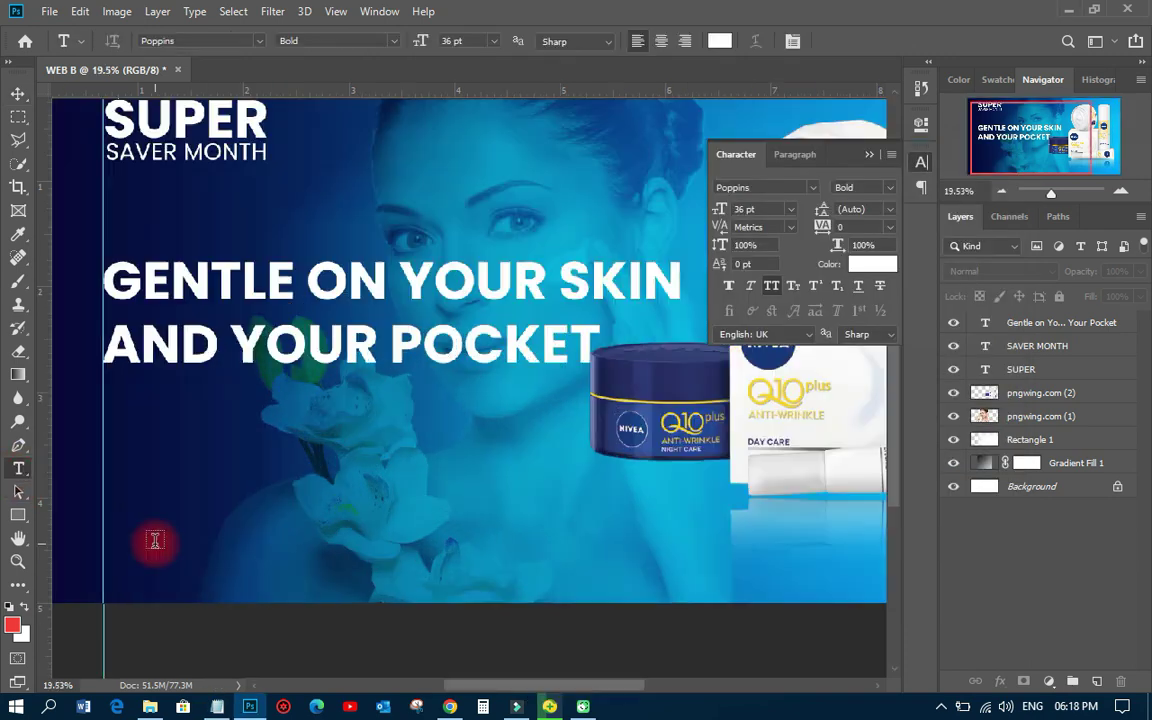
pyautogui.click(155, 540)
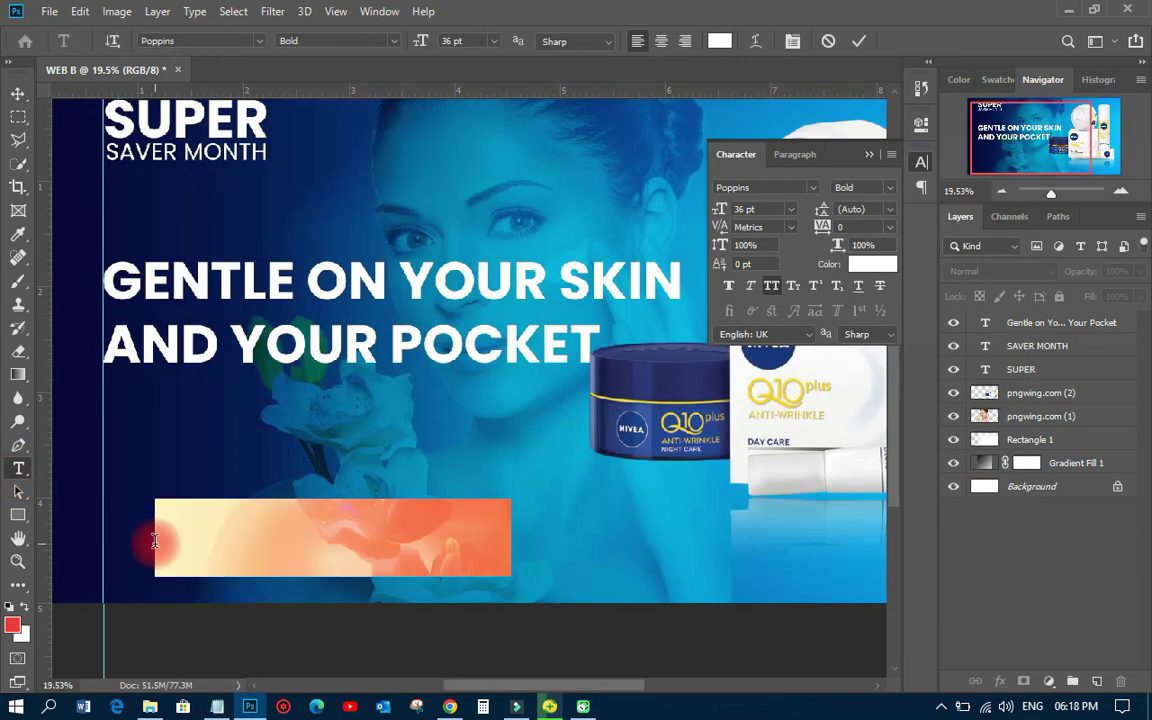
pyautogui.rightClick(155, 540)
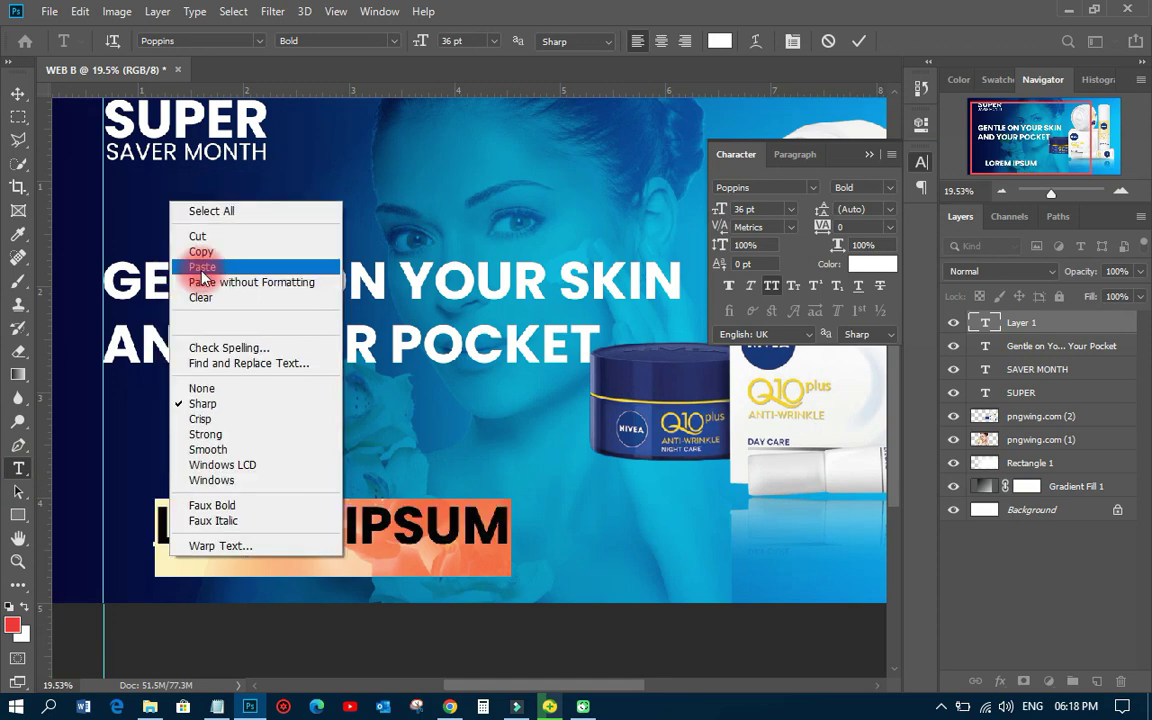
pyautogui.click(203, 267)
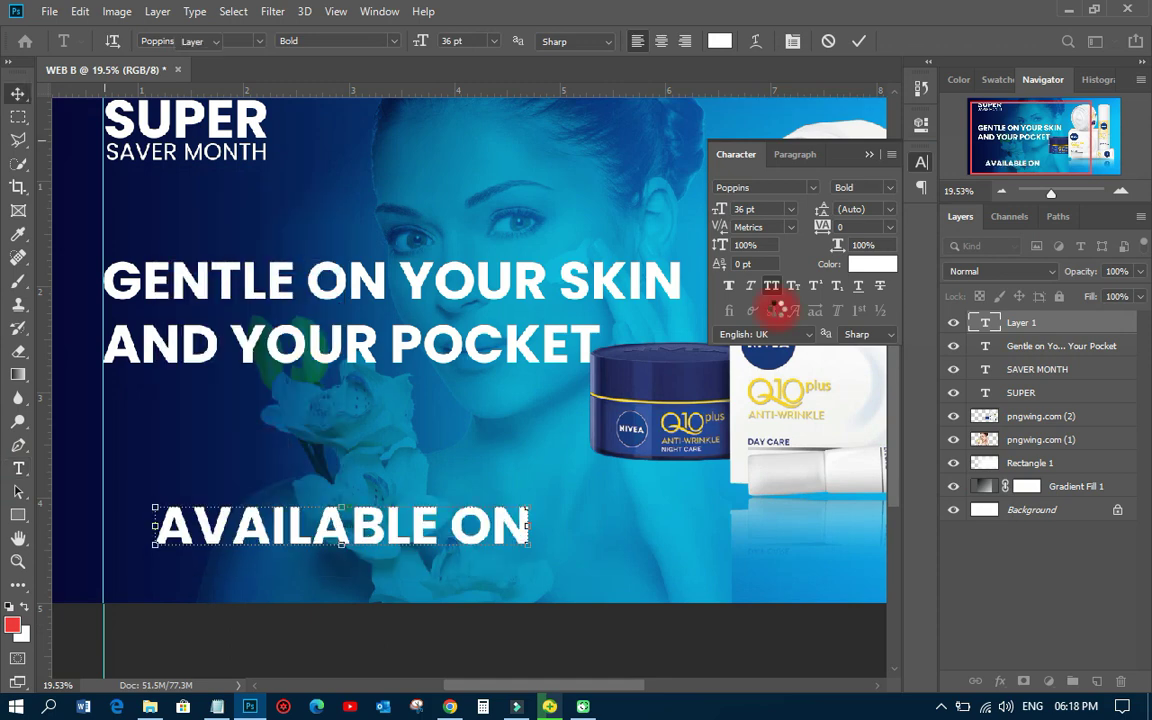
pyautogui.hotkey('ctrl', 'Return')
# Turn off All Caps for the Available on text and set it to Poppins Regular at 12 pt.
pyautogui.click(772, 288)
pyautogui.moveTo(862, 187); pyautogui.dragTo(864, 290)
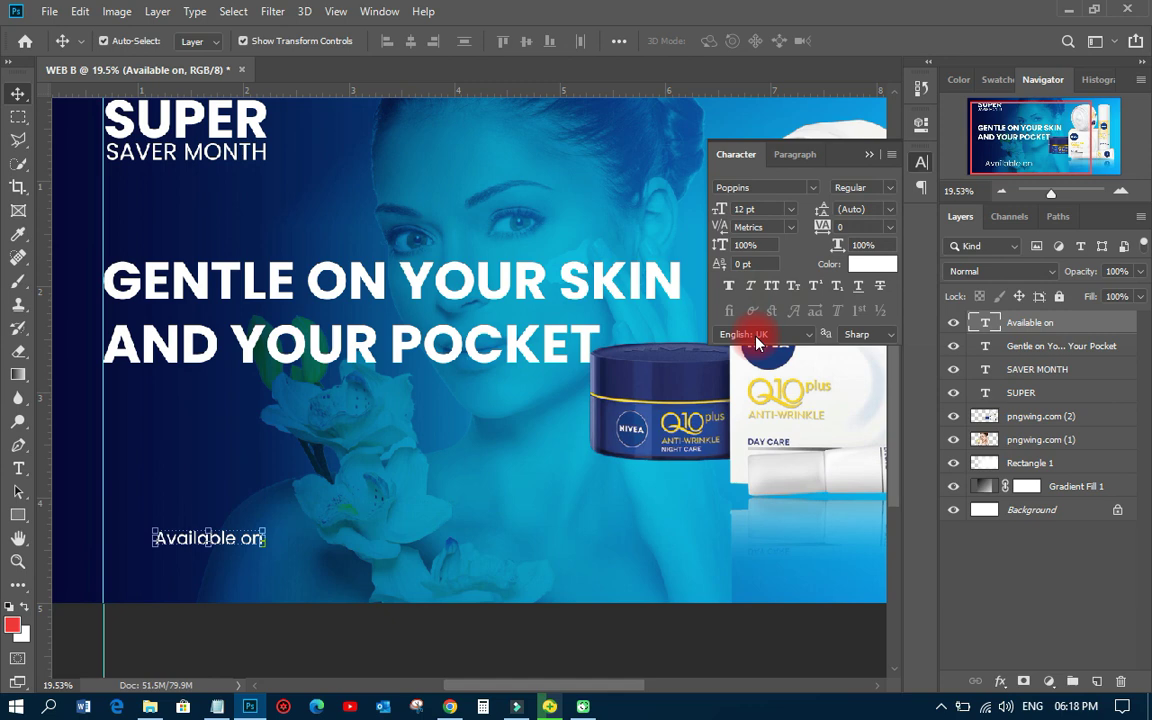
# Align the left edge of the Available on text with the vertical guide near the banner's lower-left corner.
pyautogui.scroll(-1, 296, 527)
pyautogui.click(296, 527)
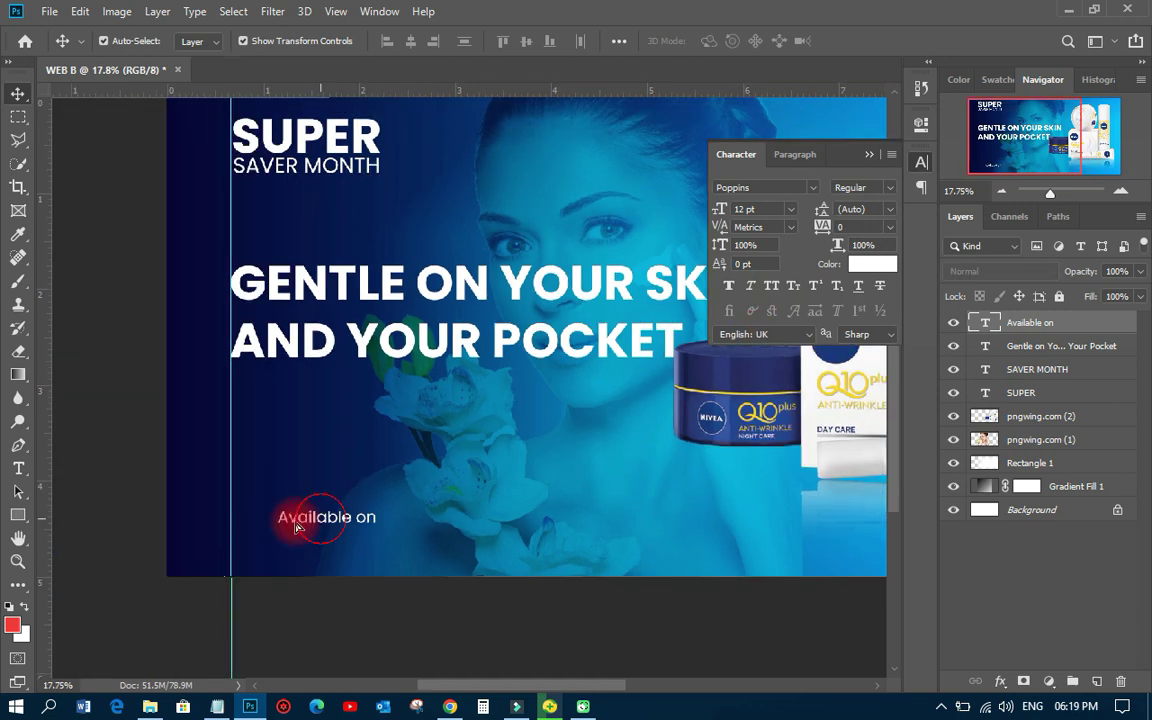
pyautogui.moveTo(296, 527); pyautogui.dragTo(273, 527)
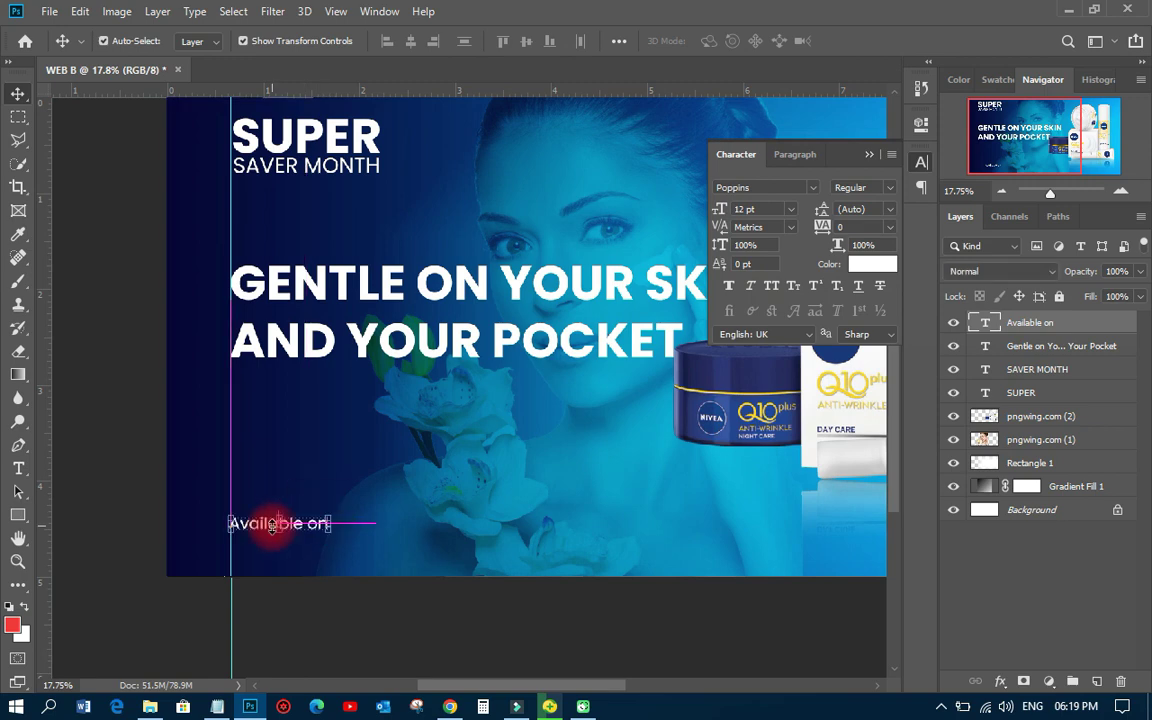
# Place the Jumia-Logo image at 1.65% scale near the banner's bottom edge and rasterize its layer.
pyautogui.click(52, 14)
pyautogui.click(62, 352)
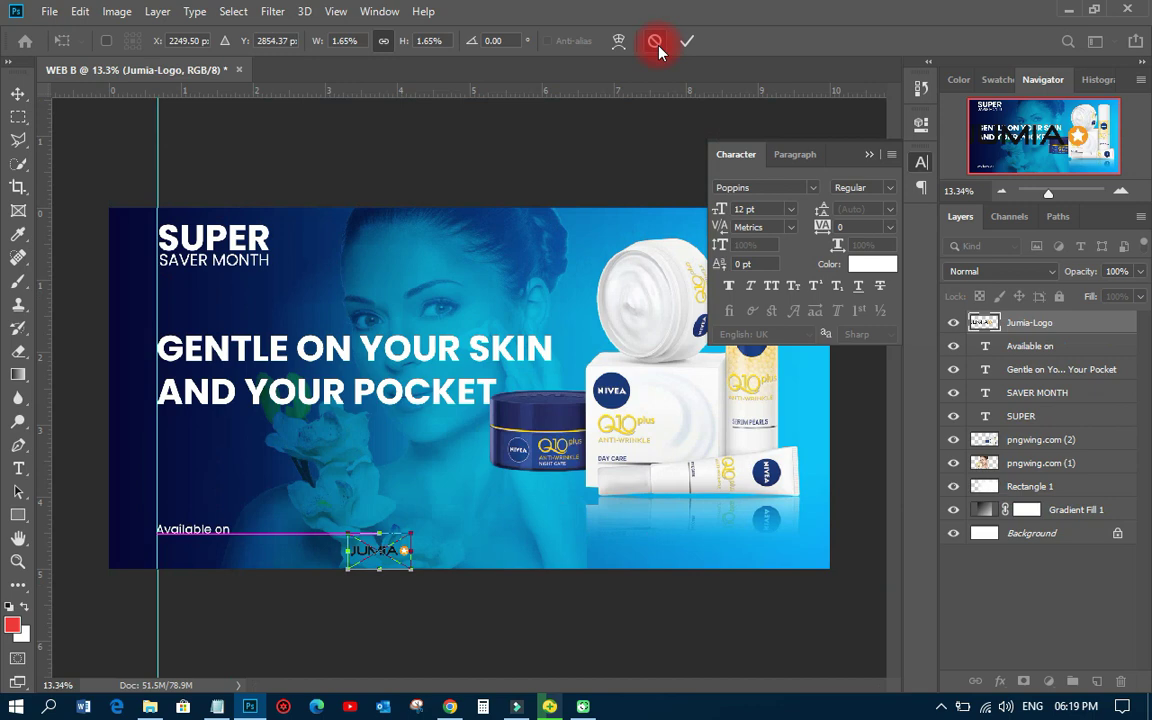
pyautogui.click(684, 42)
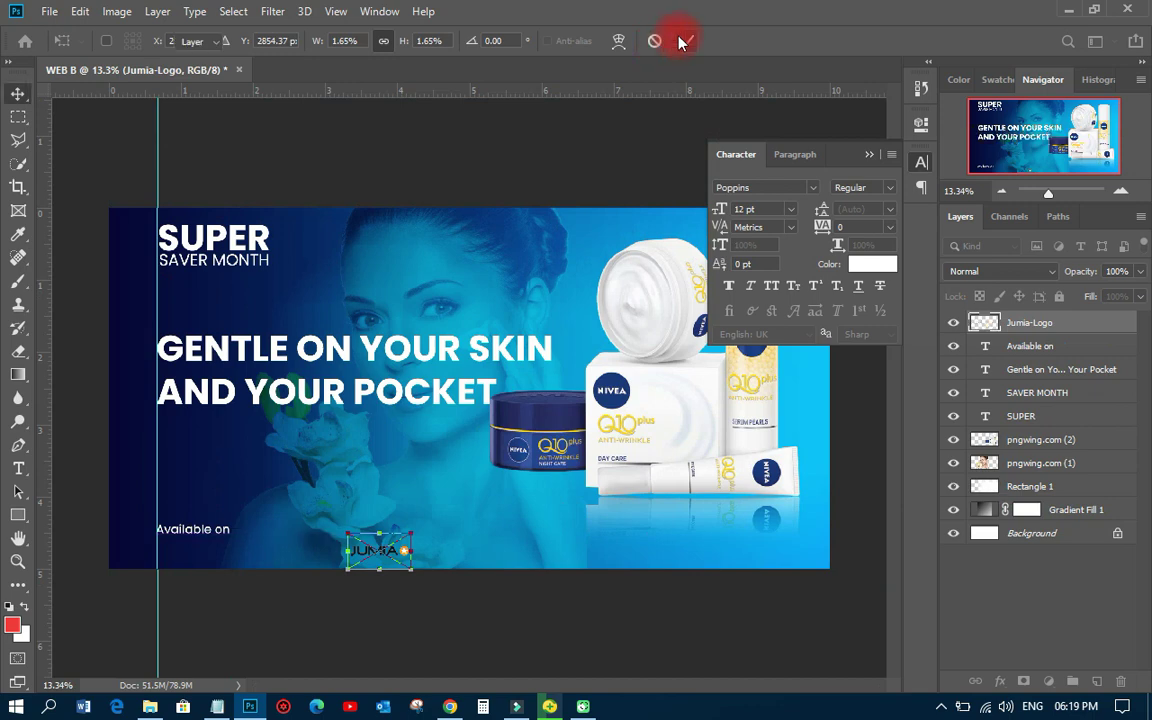
pyautogui.click(1019, 324)
pyautogui.rightClick(1019, 324)
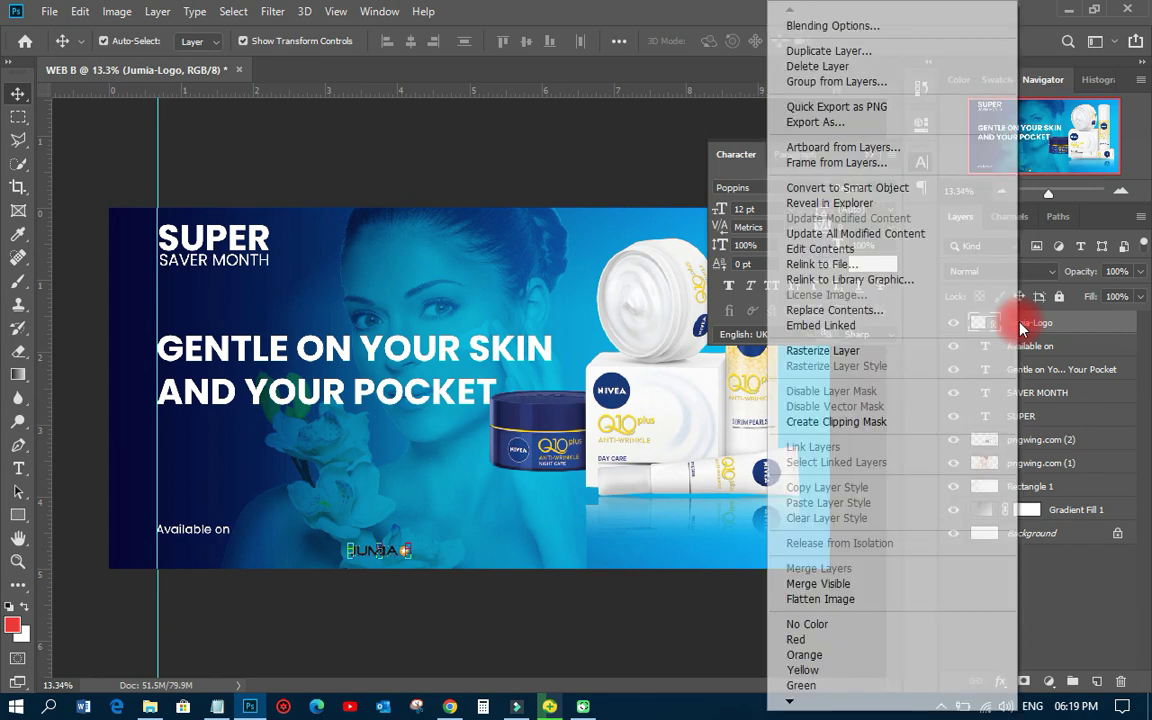
pyautogui.click(445, 688)
pyautogui.scroll(2, 342, 528)
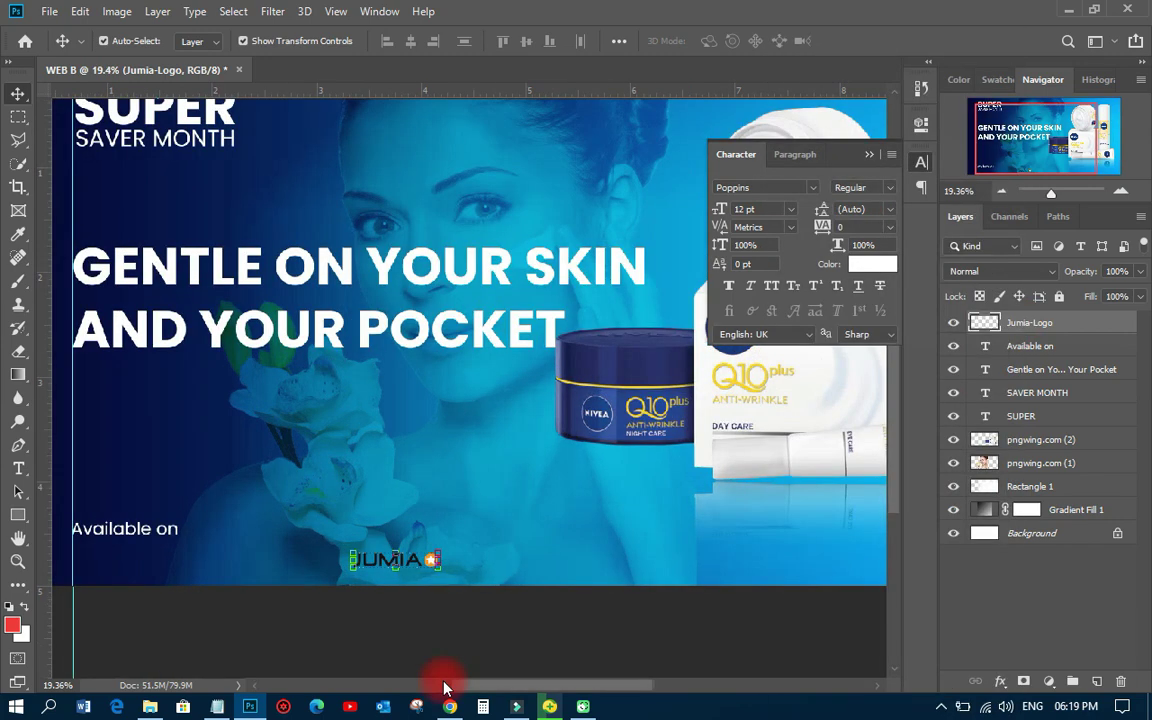
pyautogui.scroll(1, 400, 560)
pyautogui.moveTo(234, 563); pyautogui.dragTo(395, 563)
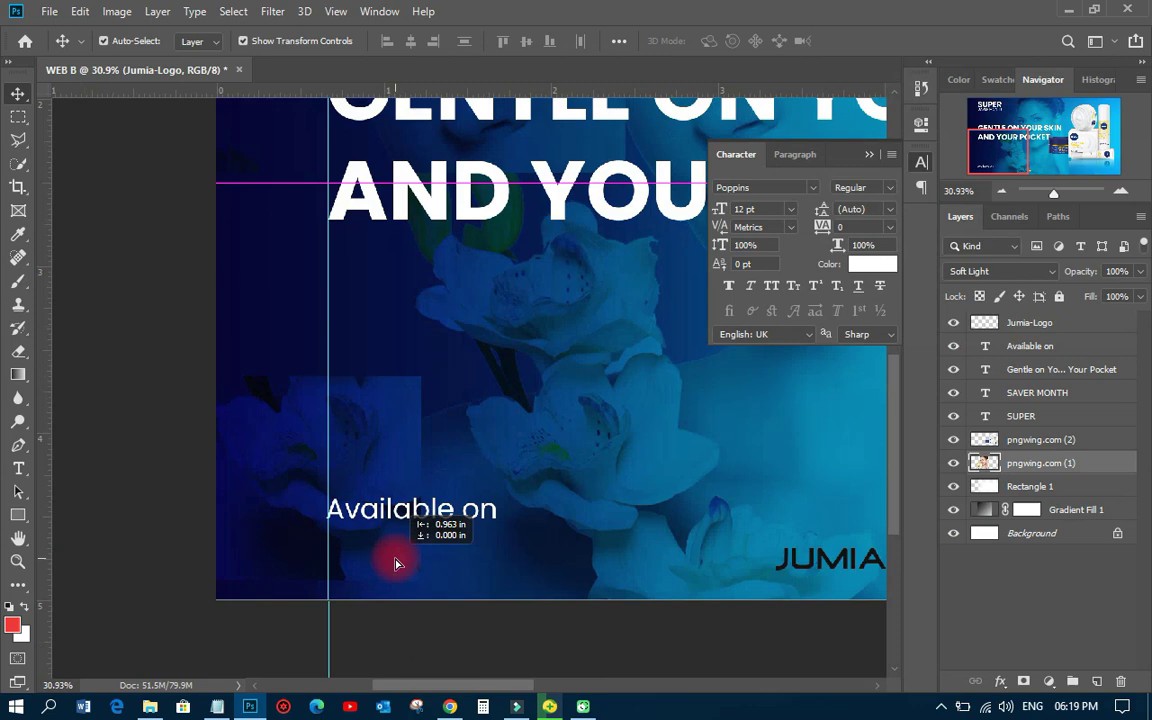
pyautogui.moveTo(395, 563); pyautogui.dragTo(397, 565)
pyautogui.hotkey('ctrl', 'z')
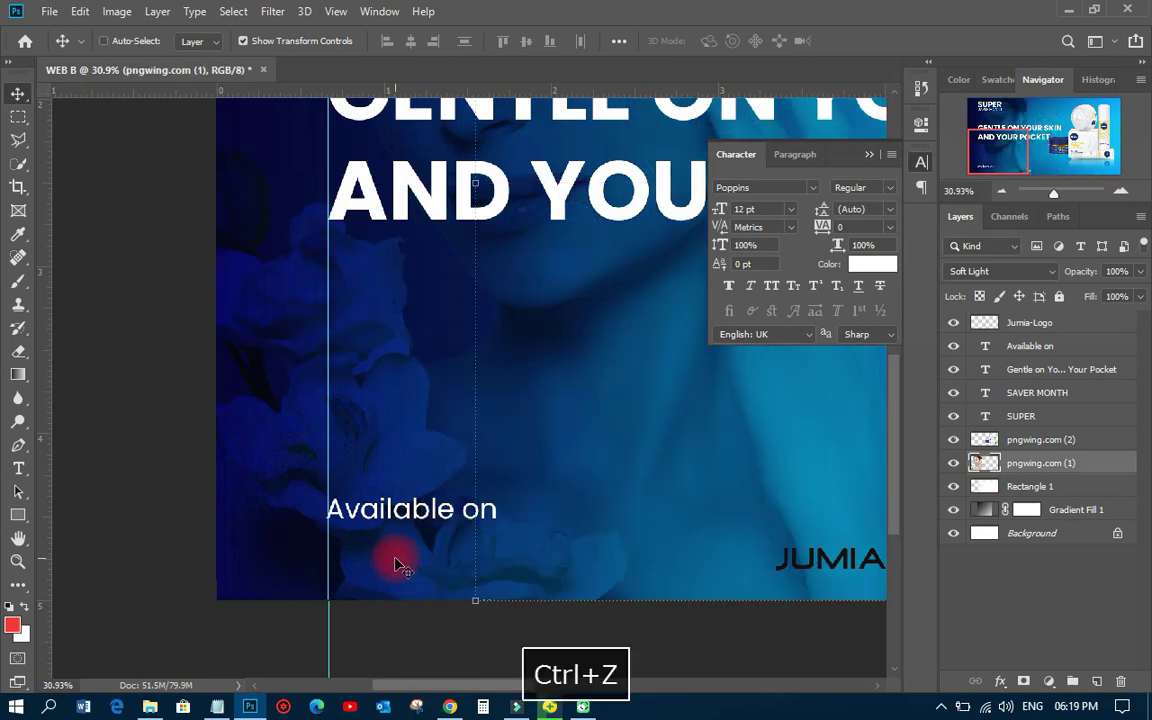
pyautogui.hotkey('ctrl', 'z')
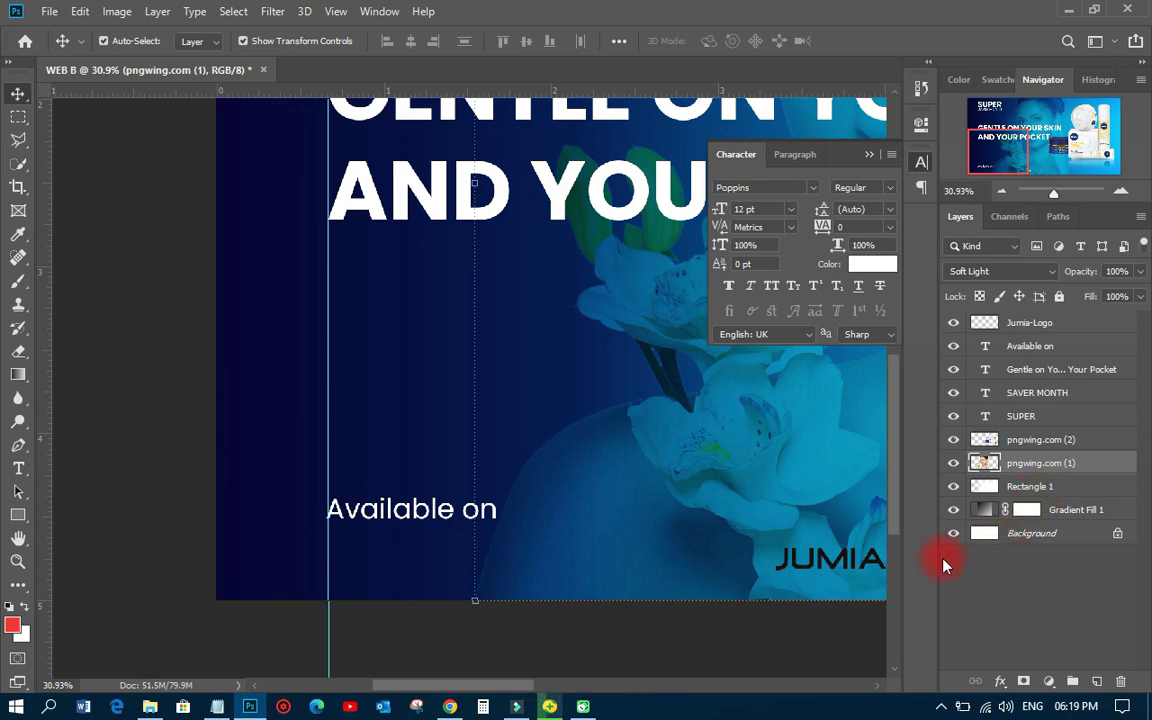
# Lock the model photo, Rectangle 1 and Gradient Fill 1 layers, and move the Jumia logo under Available on, starting at the guide.
pyautogui.keyDown('shift'); pyautogui.click(1054, 480); pyautogui.keyUp('shift')
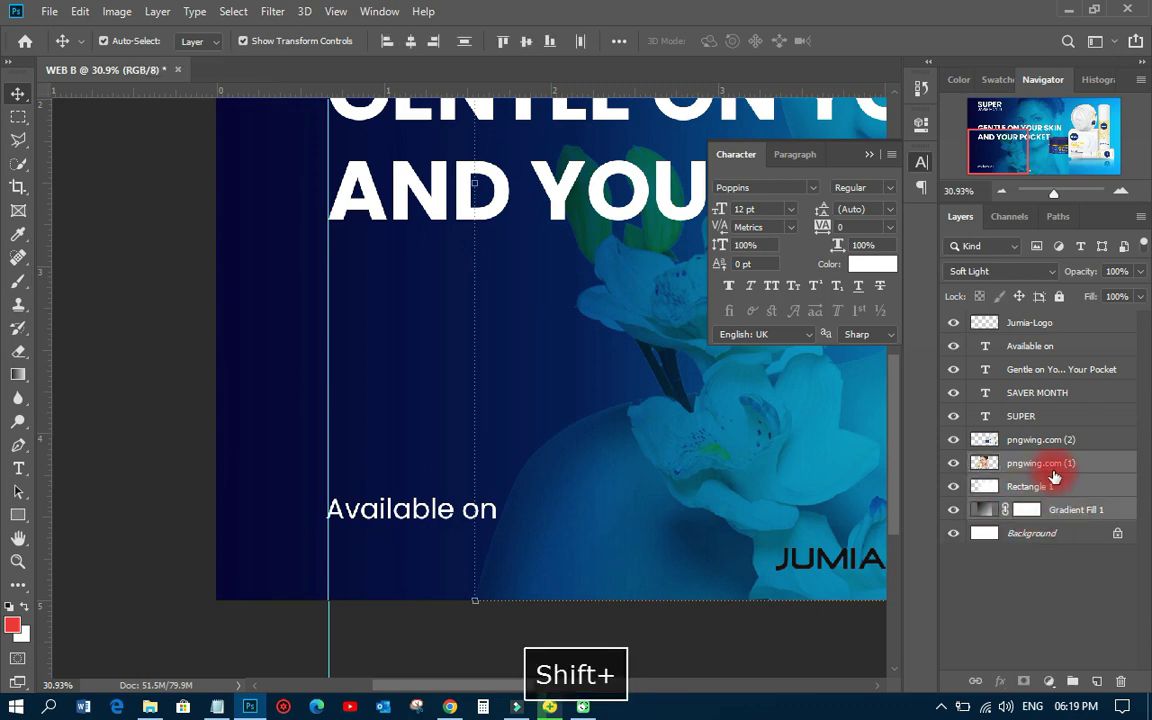
pyautogui.hotkey('ctrl', '/')
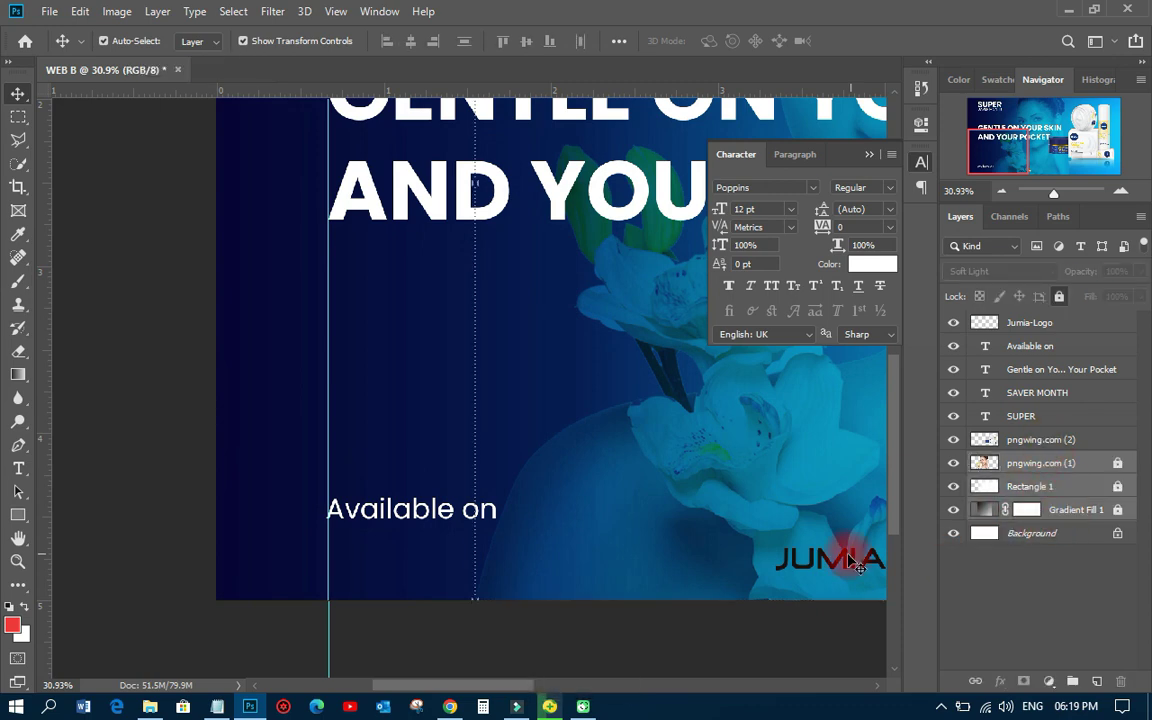
pyautogui.moveTo(855, 563); pyautogui.dragTo(391, 555)
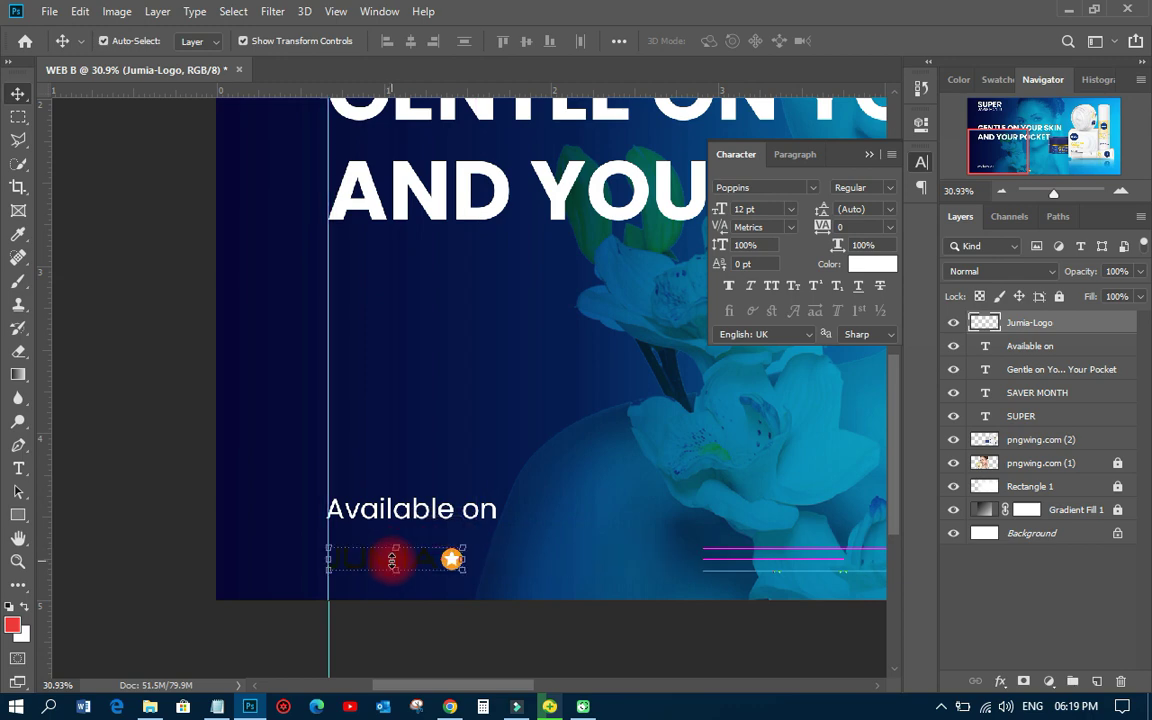
# Draw a white rectangle about 1004 by 156 px over the Jumia logo and put its layer beneath the logo.
pyautogui.click(18, 514)
pyautogui.moveTo(199, 537); pyautogui.dragTo(478, 580)
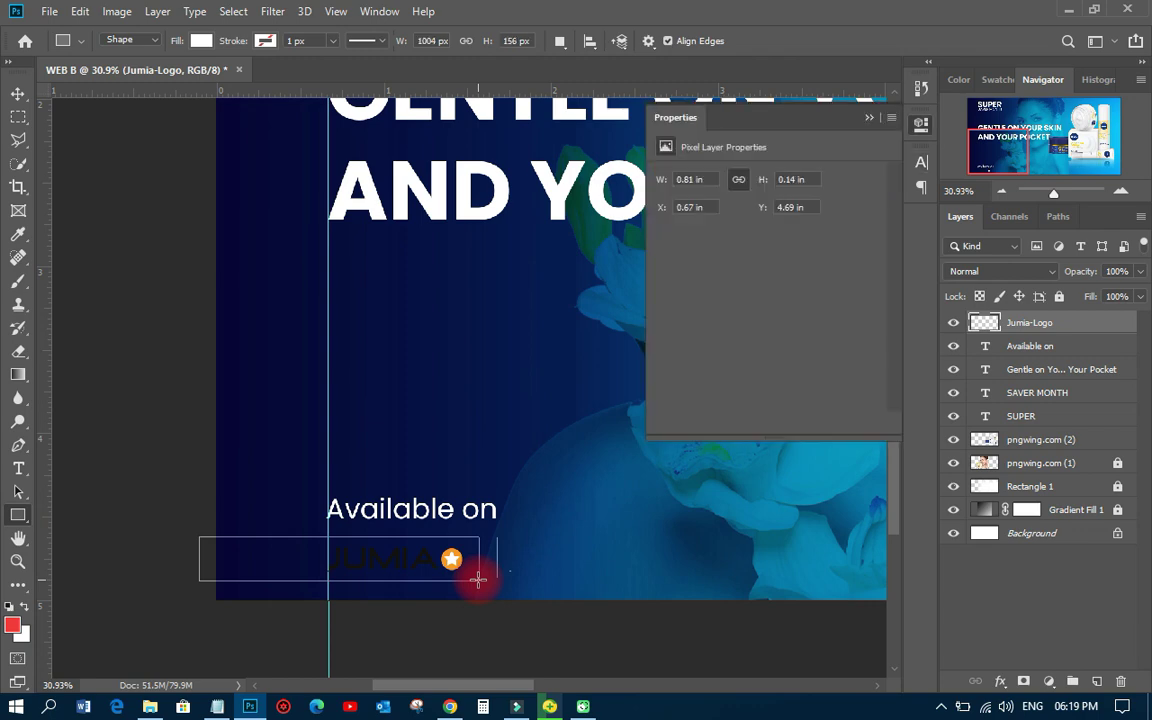
pyautogui.moveTo(1003, 321); pyautogui.dragTo(1003, 345)
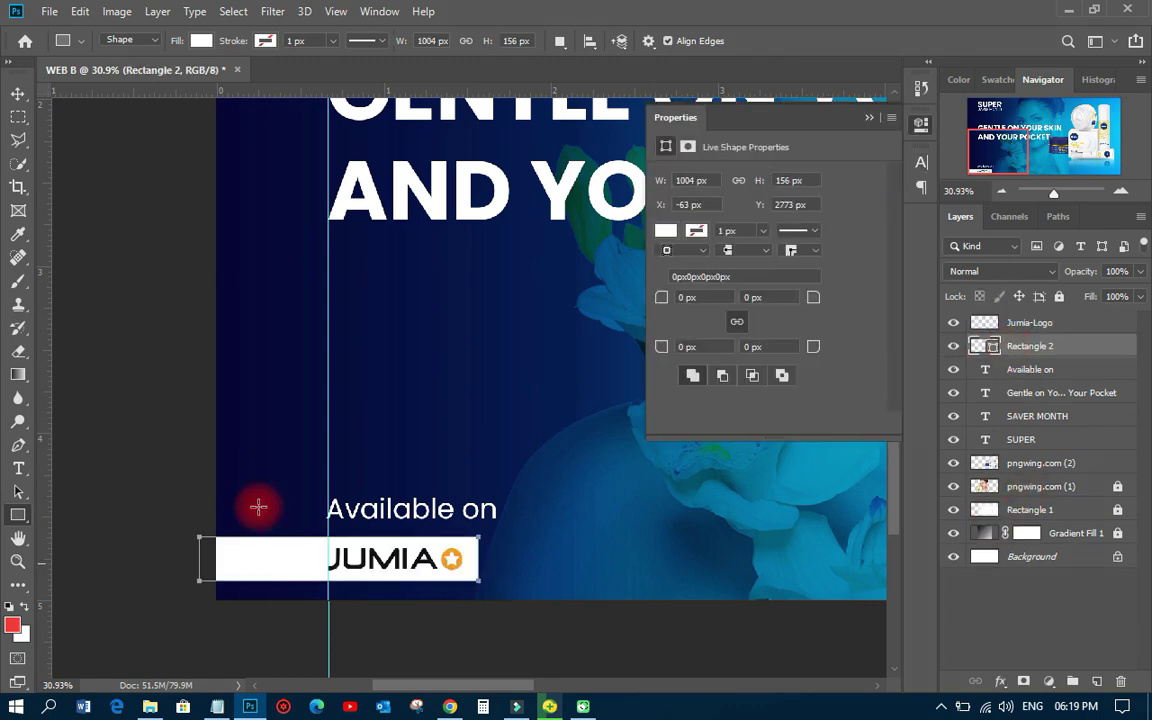
# Move the Jumia logo and white strip together to end flush with Available on, and set that text just above the strip.
pyautogui.press('v')
pyautogui.click(57, 352)
pyautogui.click(453, 558)
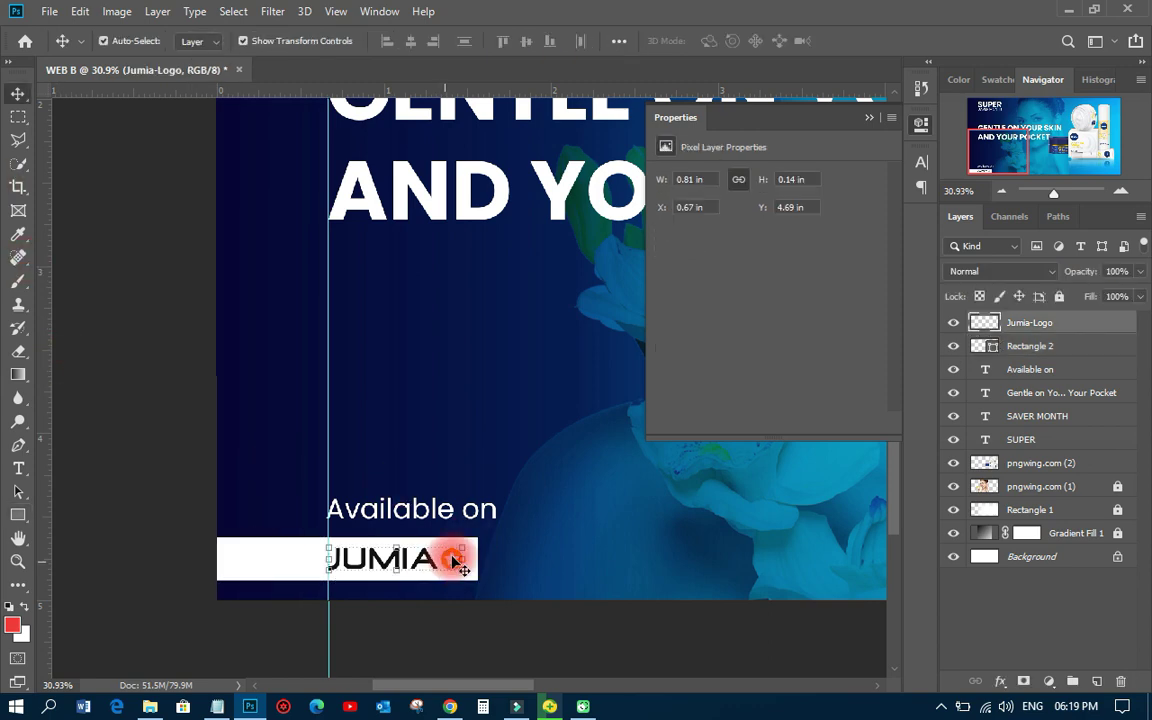
pyautogui.keyDown('shift'); pyautogui.click(1035, 348); pyautogui.keyUp('shift')
pyautogui.moveTo(437, 565); pyautogui.dragTo(424, 526)
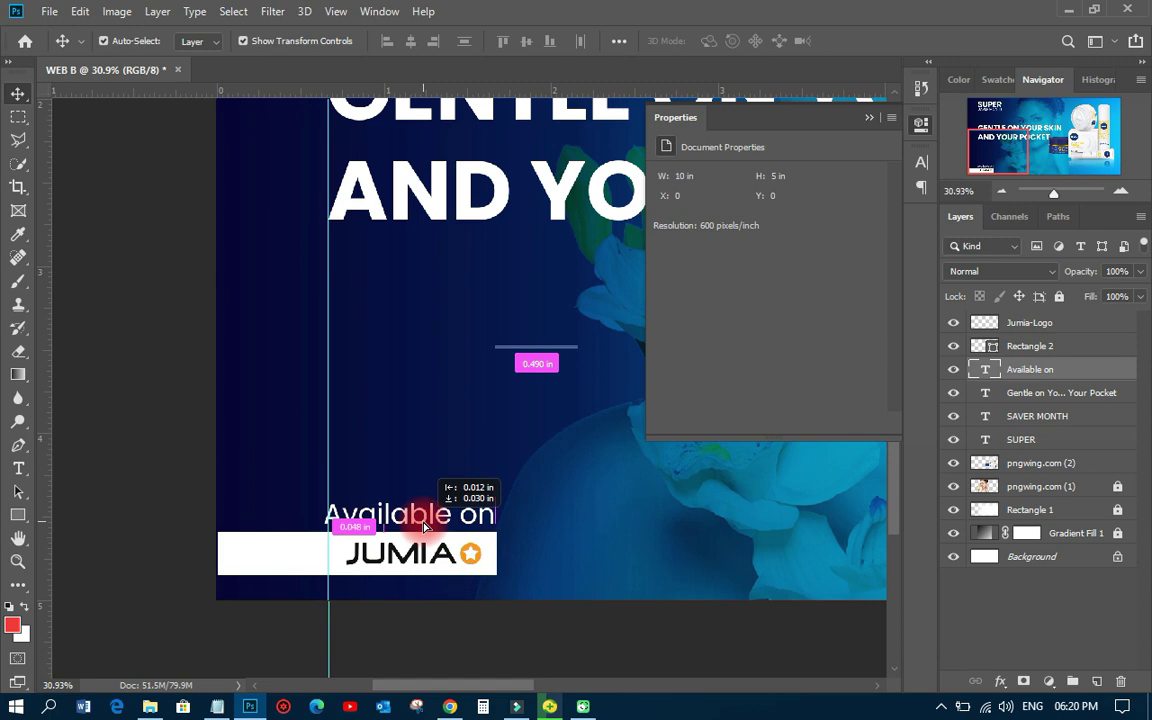
pyautogui.moveTo(424, 527); pyautogui.dragTo(422, 514)
# Widen the white strip behind the Jumia logo past the banner's left edge to about 1049 px.
pyautogui.click(260, 560)
pyautogui.moveTo(218, 553); pyautogui.dragTo(205, 553)
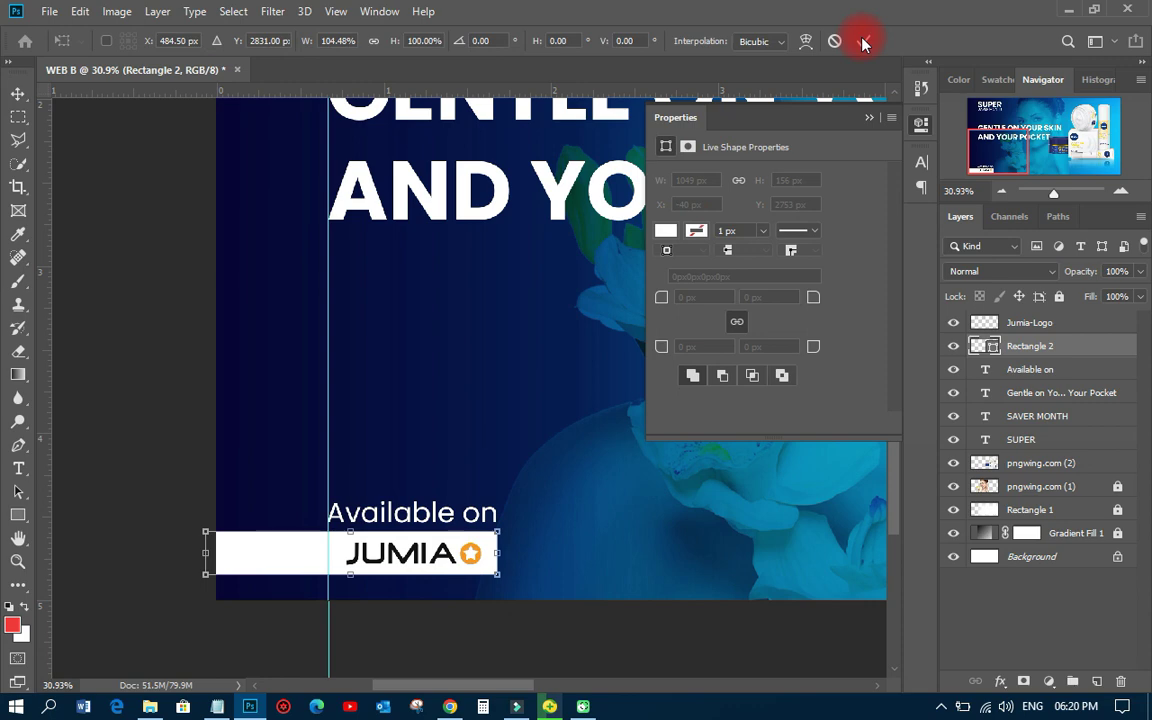
pyautogui.click(864, 42)
pyautogui.hotkey('ctrl', '0')
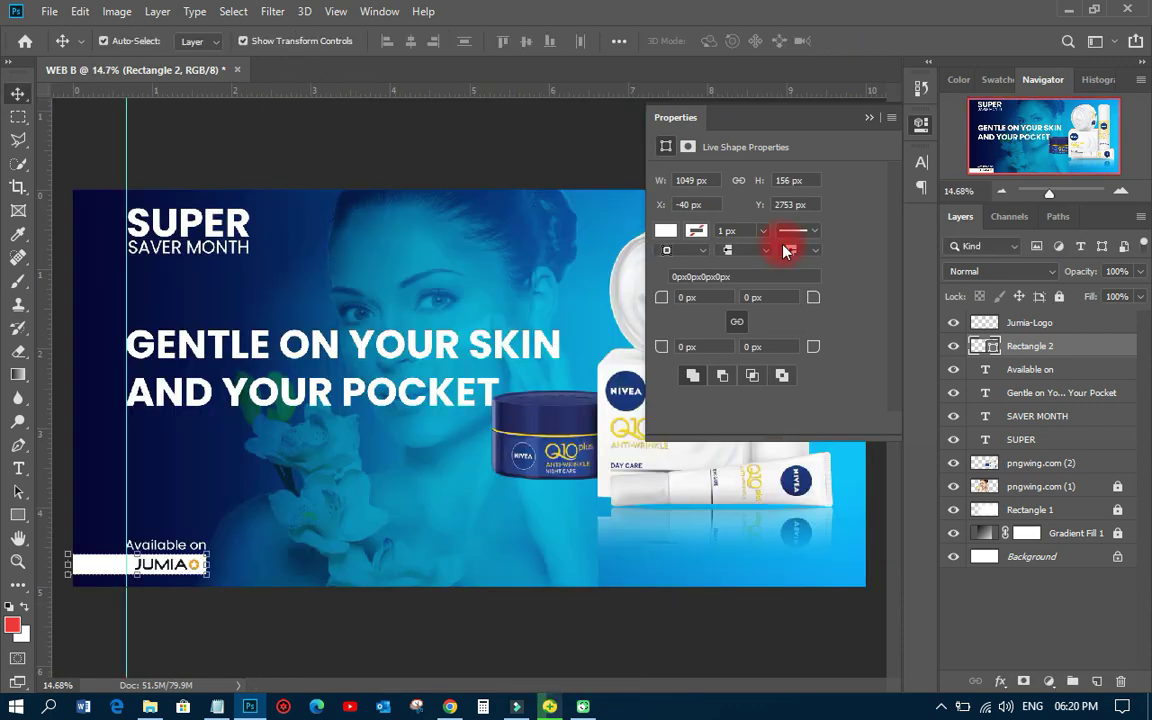
pyautogui.click(921, 123)
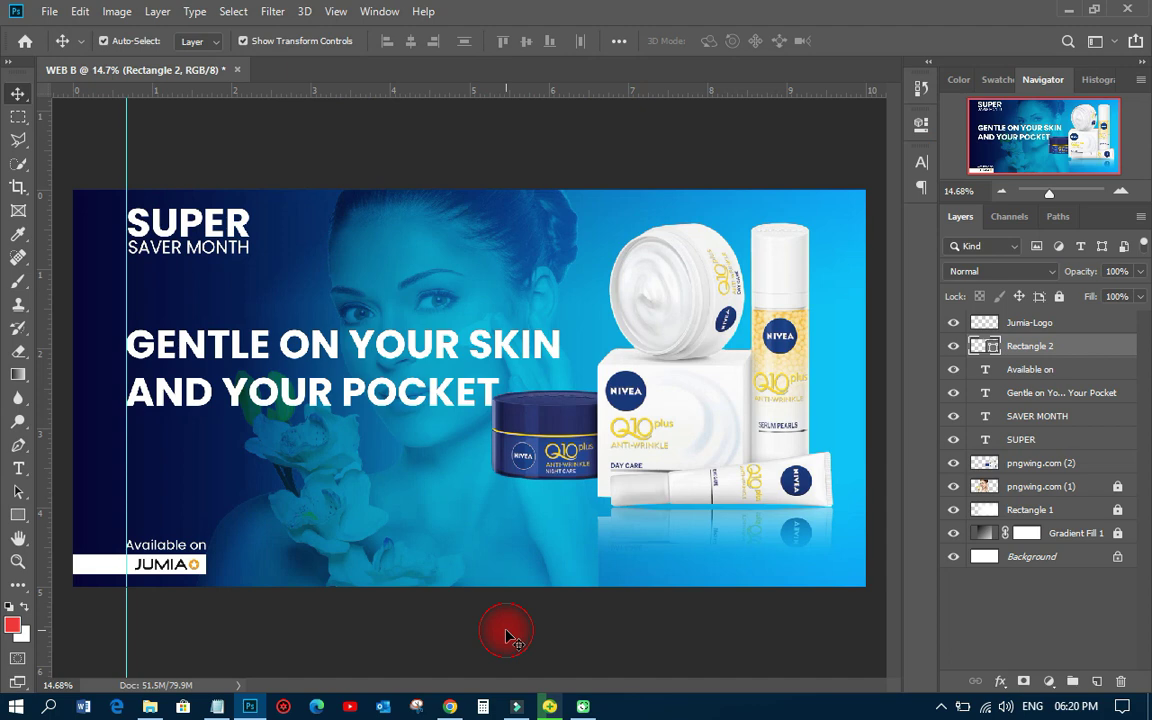
# Nudge the Jumia logo left on its white strip until it lines up with the guide.
pyautogui.click(213, 597)
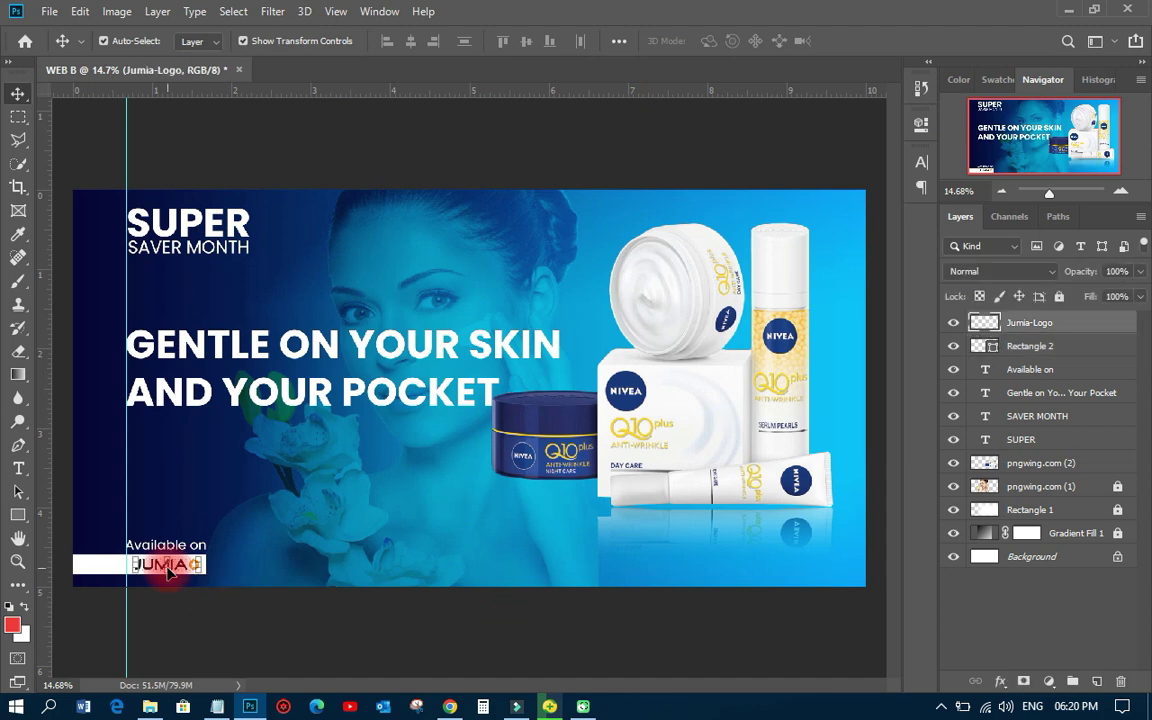
pyautogui.press('Left')
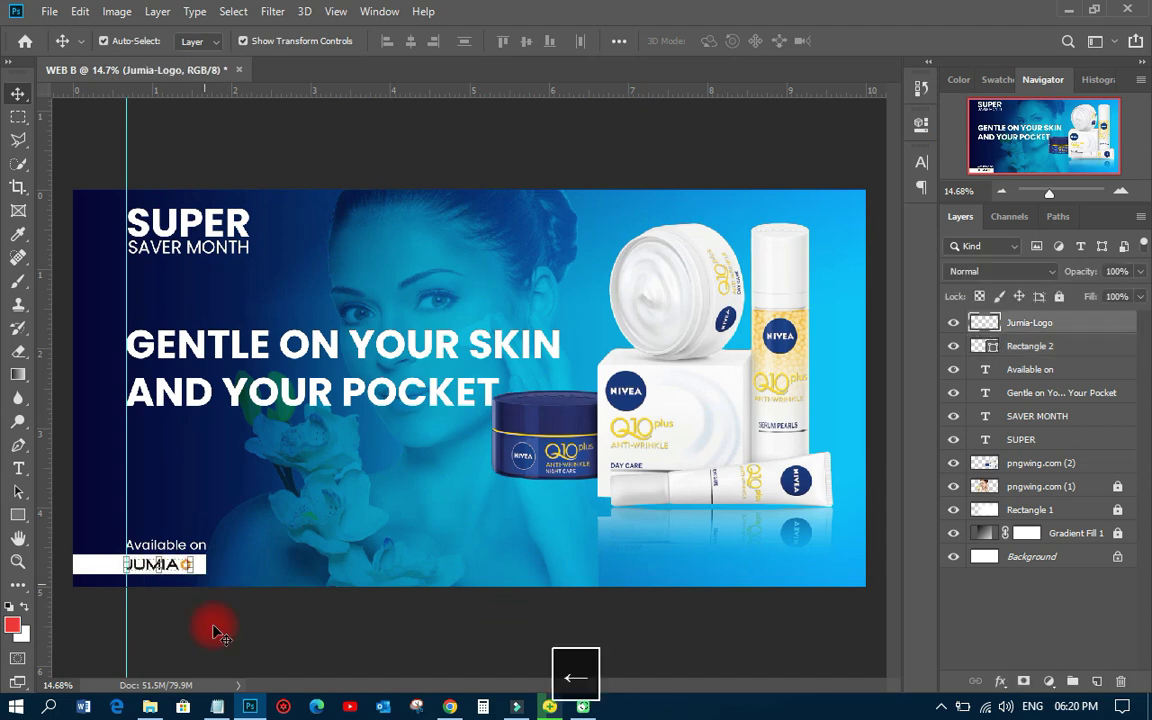
pyautogui.click(215, 632)
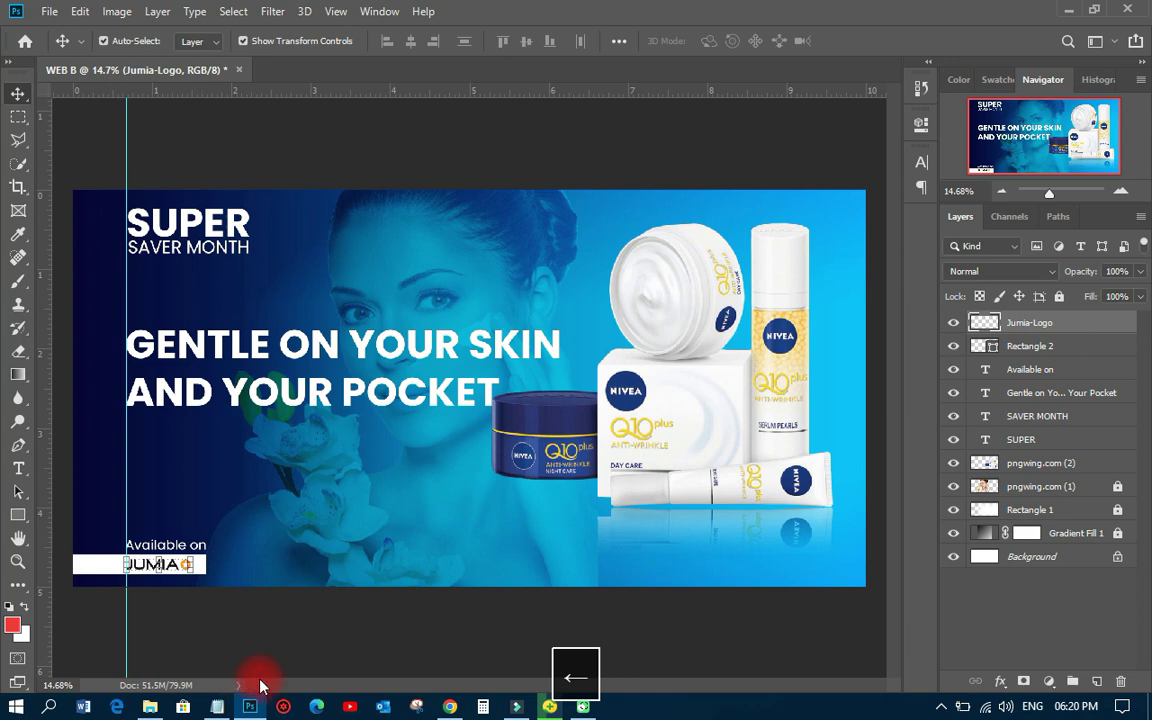
# Draw a white rectangle about 1131 by 308 px below the night-care jar and round all its corners to 84 px.
pyautogui.click(18, 514)
pyautogui.moveTo(414, 505); pyautogui.dragTo(562, 545)
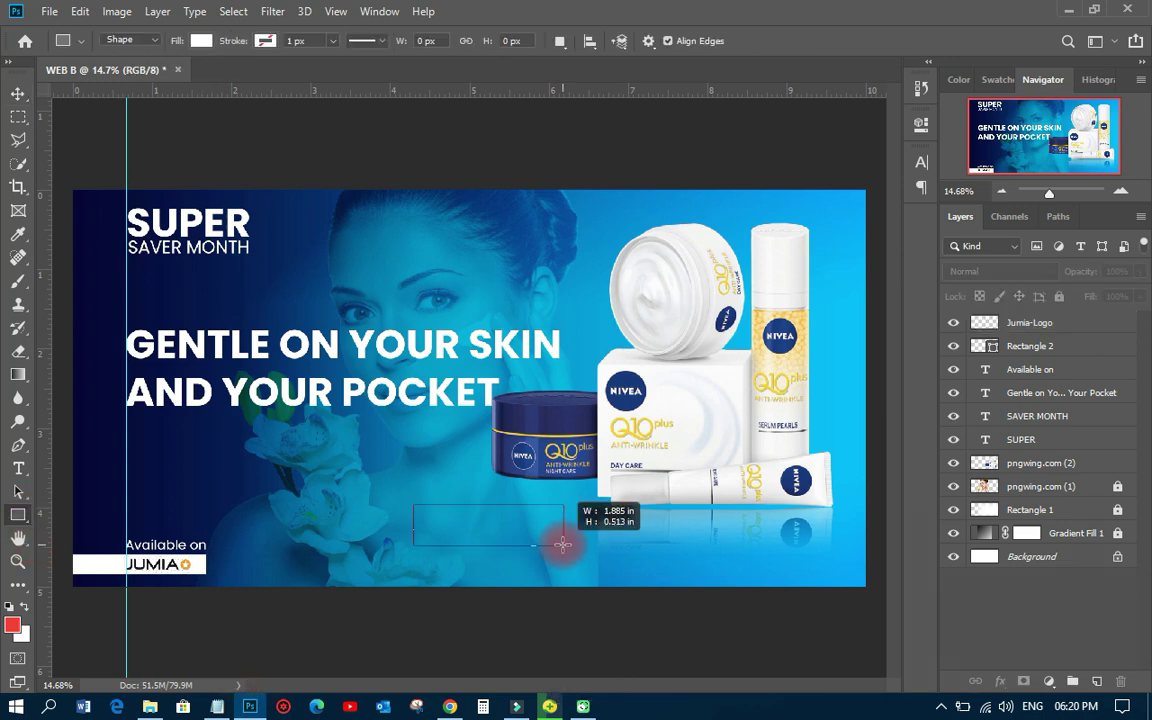
pyautogui.moveTo(562, 545); pyautogui.dragTo(562, 545)
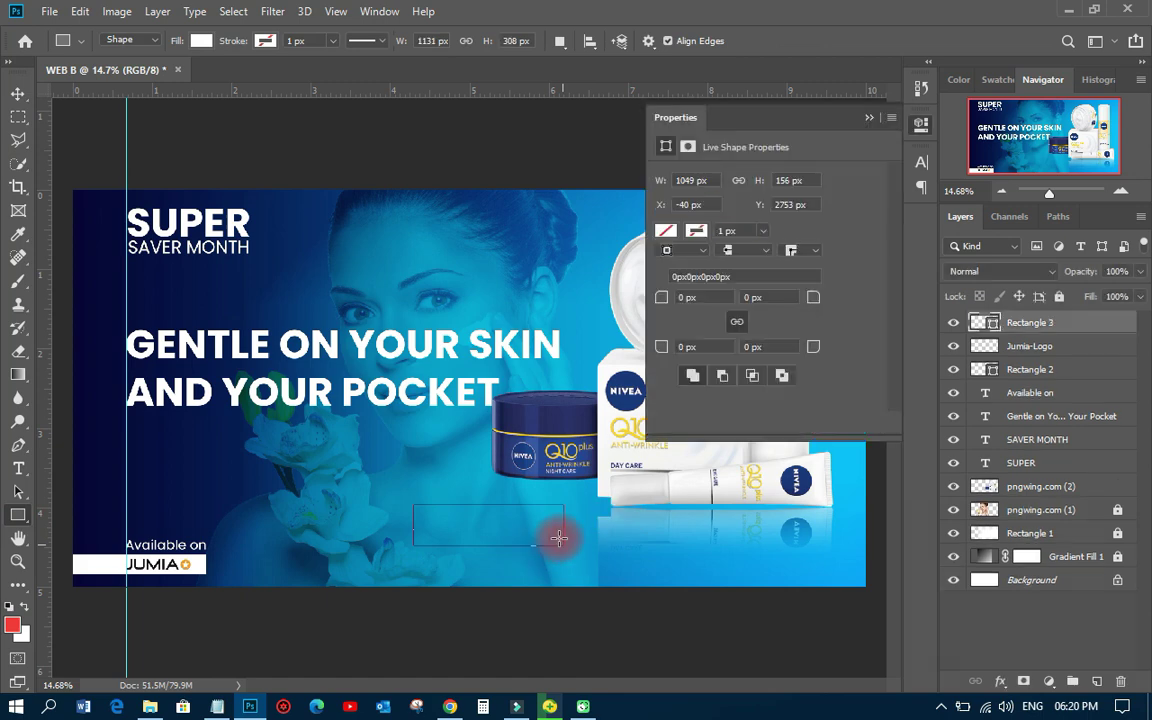
pyautogui.moveTo(659, 316); pyautogui.dragTo(736, 298)
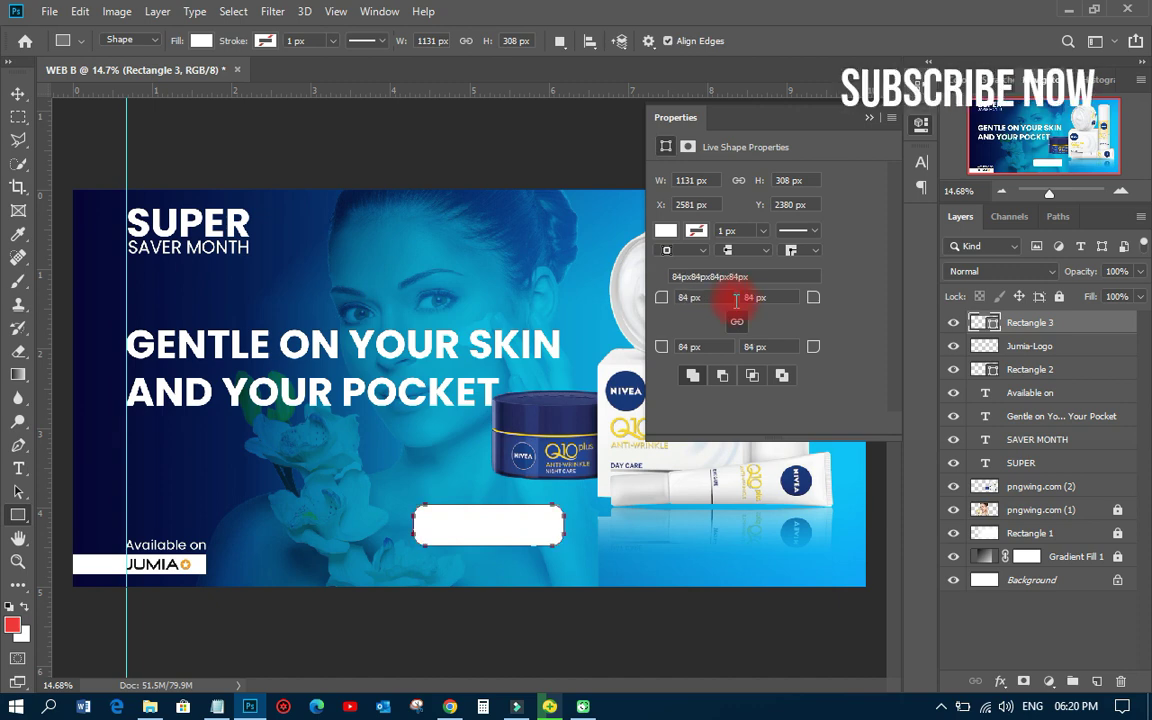
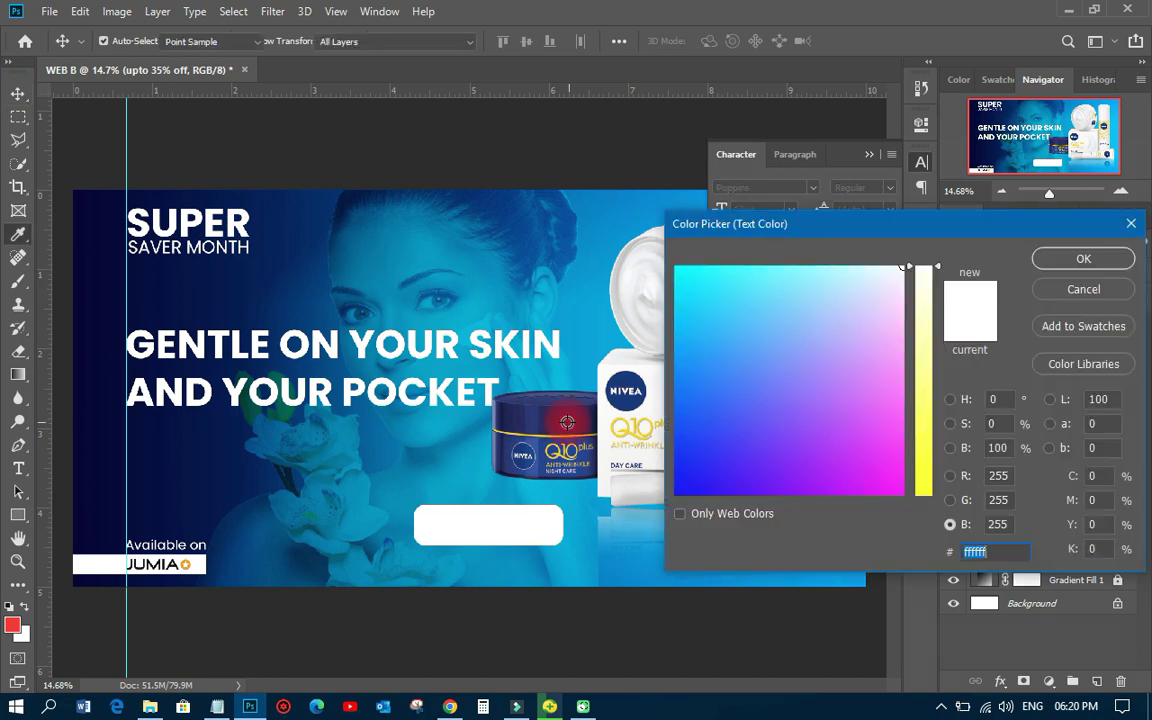
# Color the upto 35% off text a web-safe dark navy and set it to Poppins Bold.
pyautogui.write('333366')
pyautogui.click(727, 516)
pyautogui.click(684, 483)
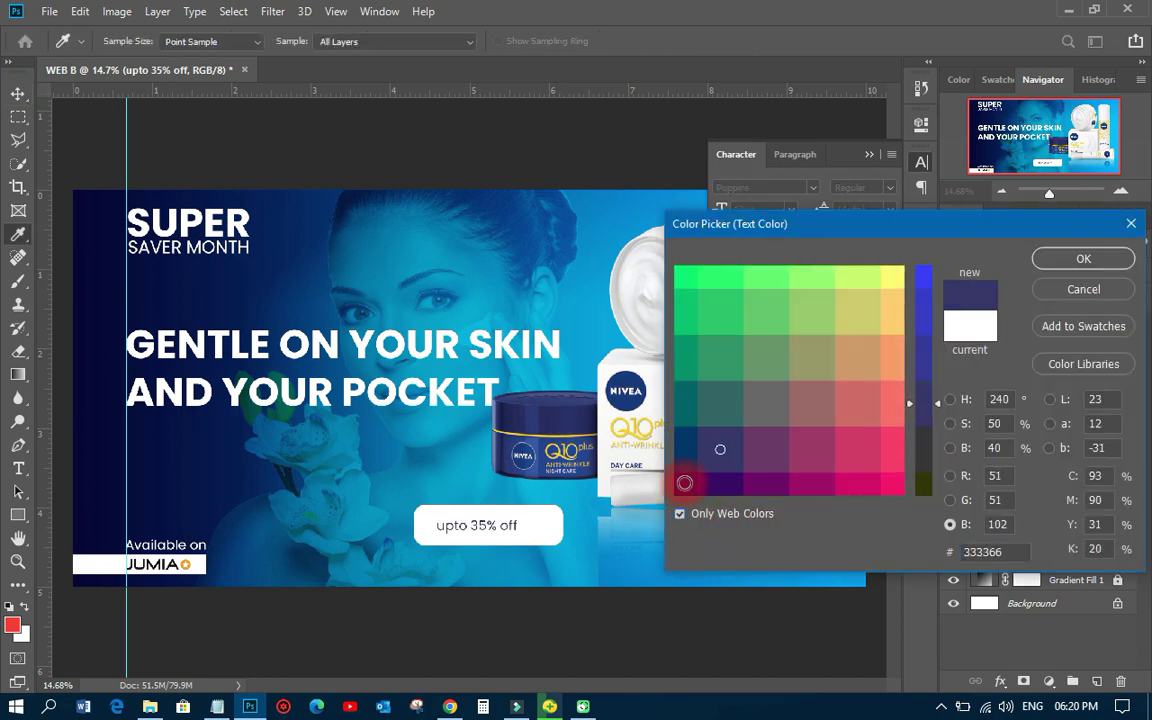
pyautogui.click(1080, 259)
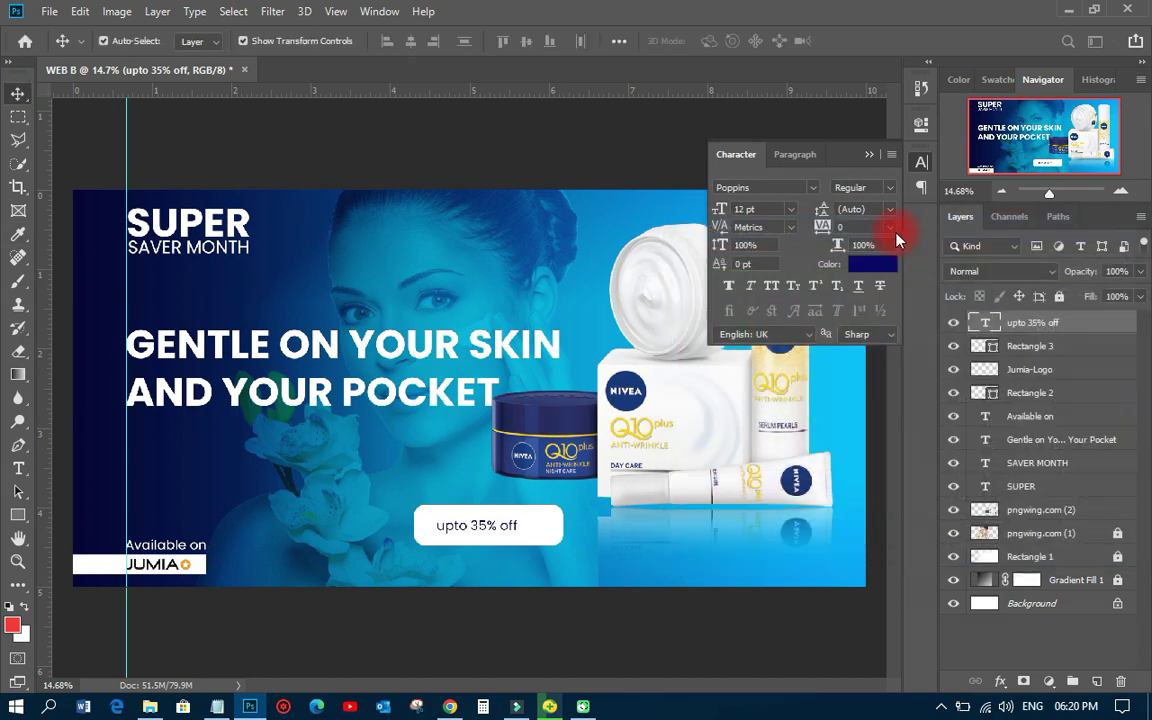
pyautogui.click(503, 615)
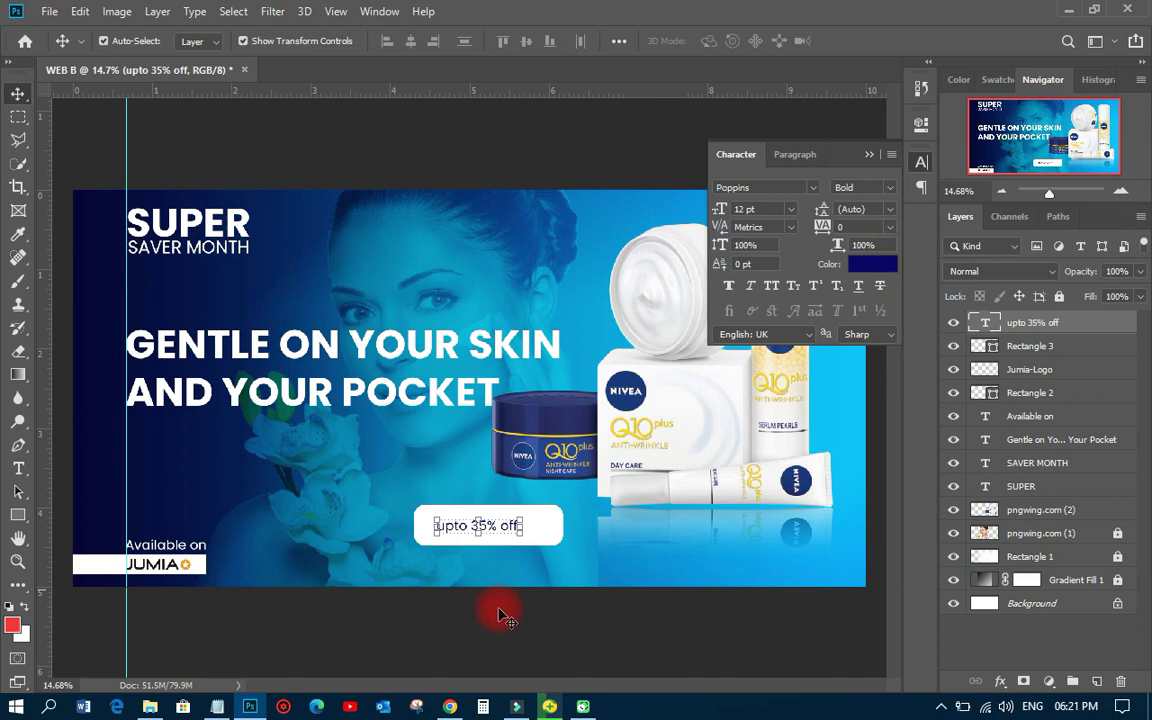
# Cut the word upto from the upto 35% off text and paste it as a separate text layer in the white box's upper-left corner.
pyautogui.scroll(3, 430, 570)
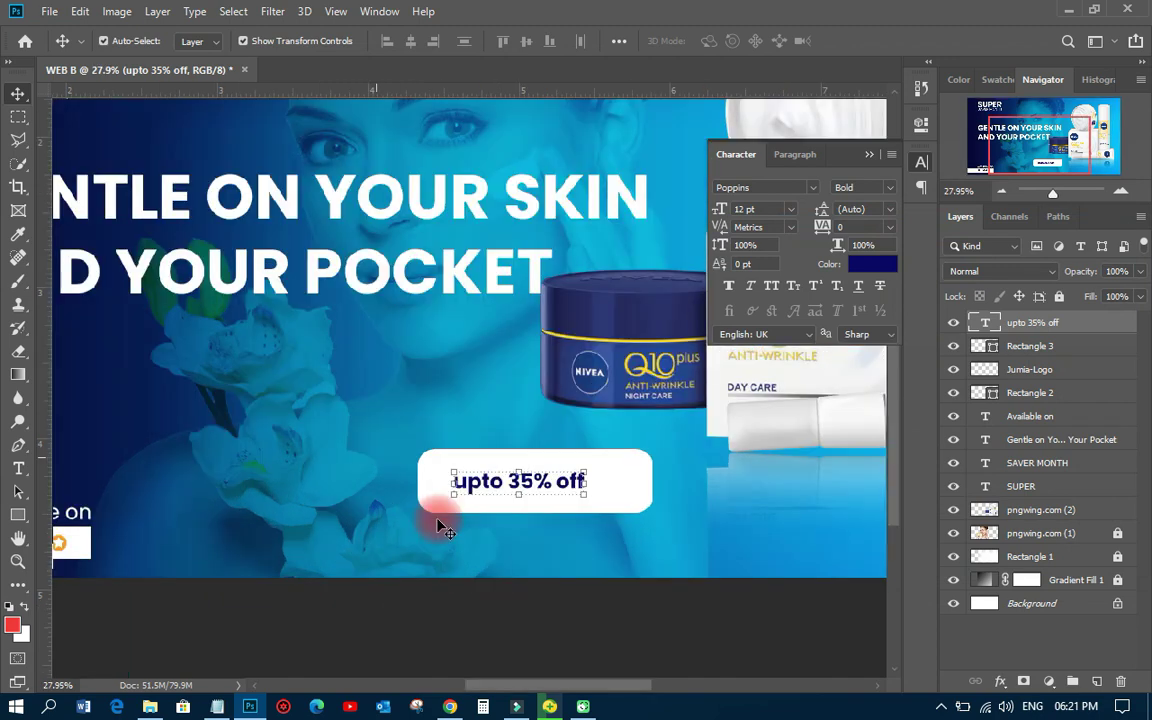
pyautogui.scroll(1, 440, 527)
pyautogui.click(18, 469)
pyautogui.click(540, 467)
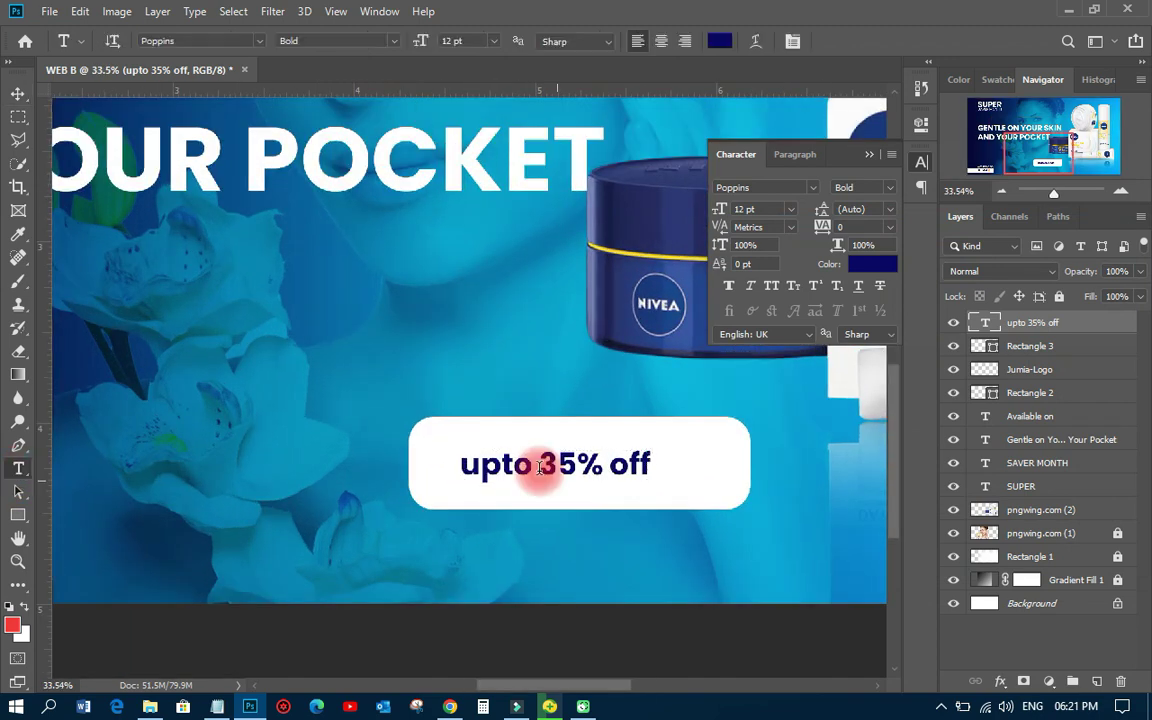
pyautogui.moveTo(540, 467); pyautogui.dragTo(446, 470)
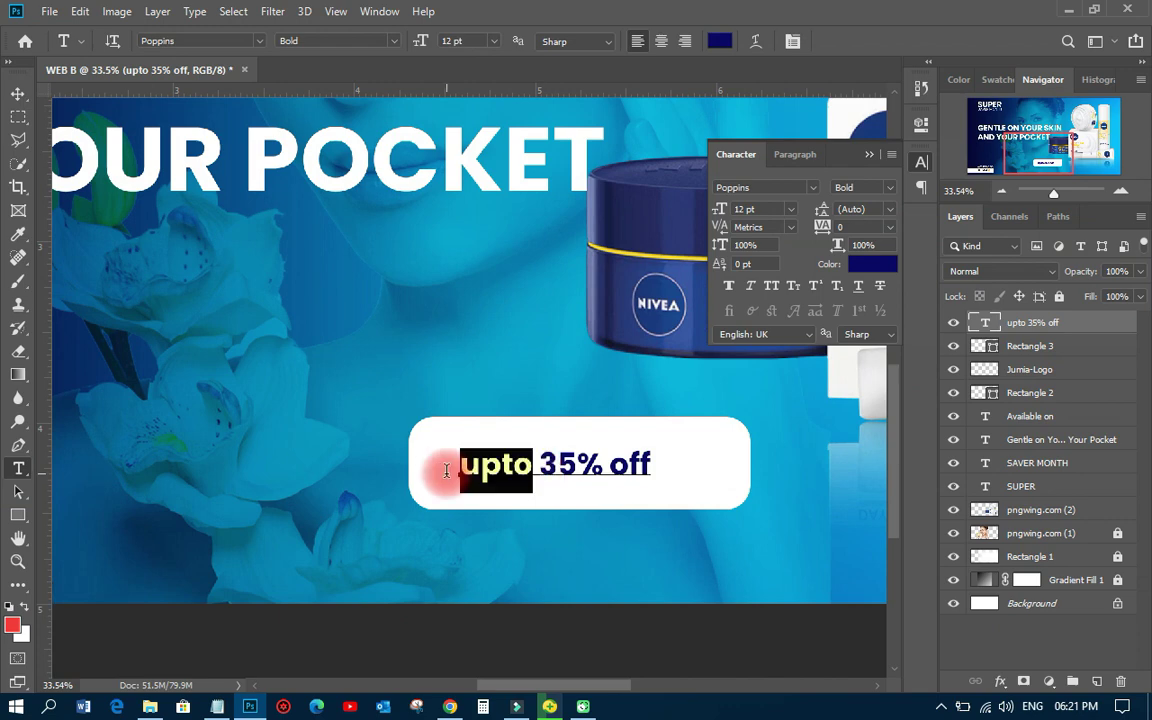
pyautogui.hotkey('ctrl', 'x')
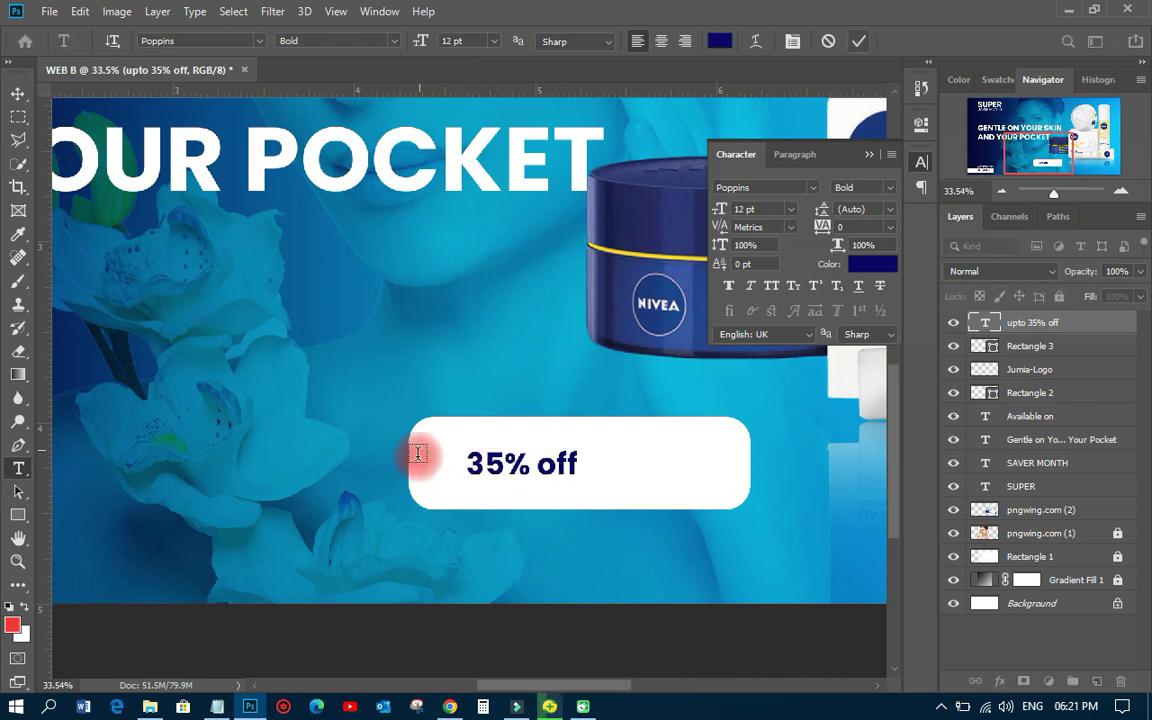
pyautogui.click(418, 455)
pyautogui.hotkey('ctrl', 'v')
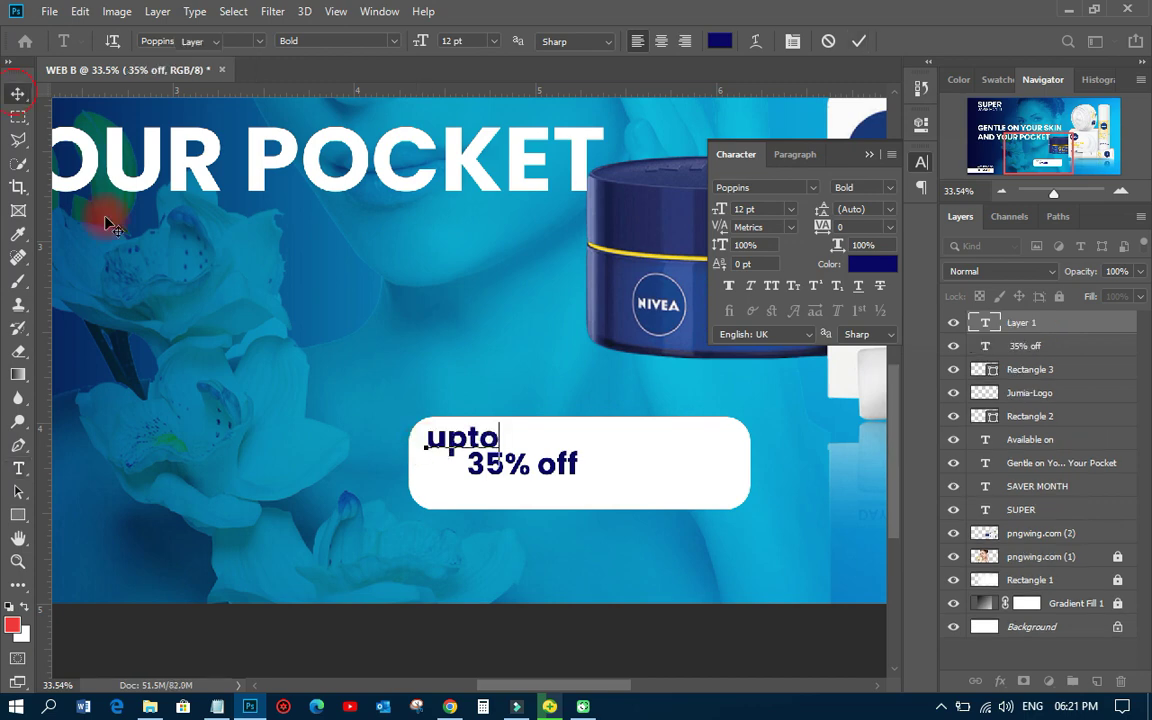
pyautogui.hotkey('ctrl', 'Return')
# Shift the 35% off text right, cut the word off from it and paste it as a separate text layer beside 35%.
pyautogui.press('v')
pyautogui.moveTo(562, 474); pyautogui.dragTo(635, 478)
pyautogui.click(18, 468)
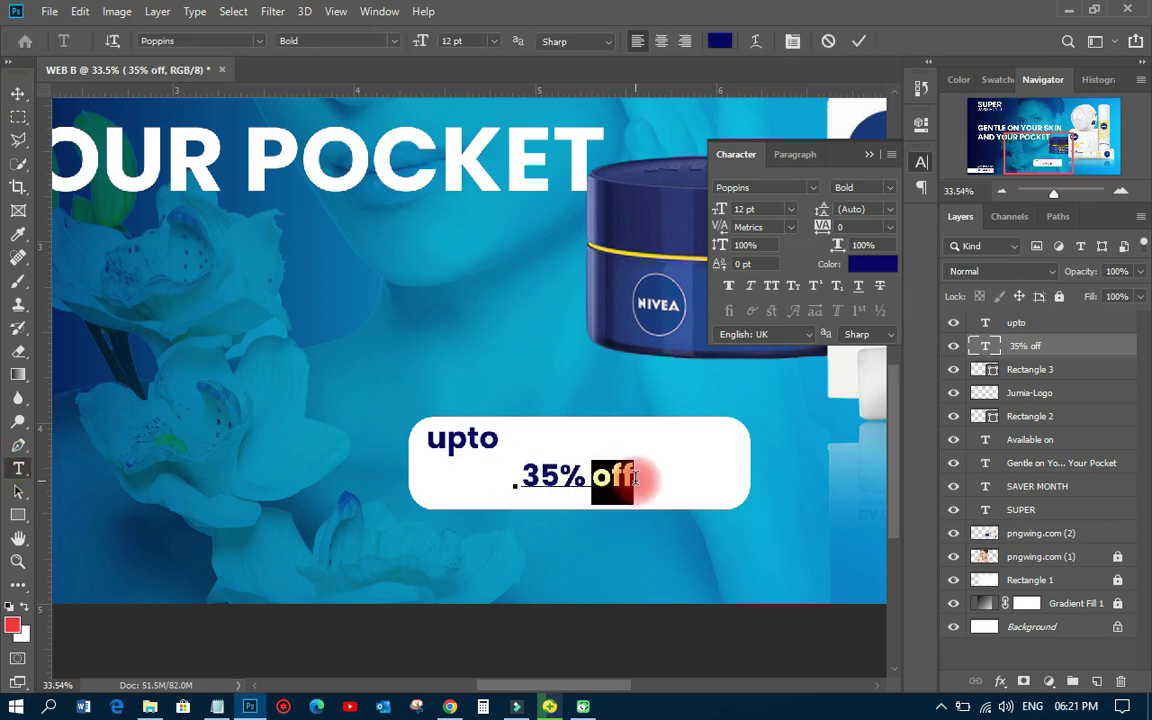
pyautogui.hotkey('ctrl', 'x')
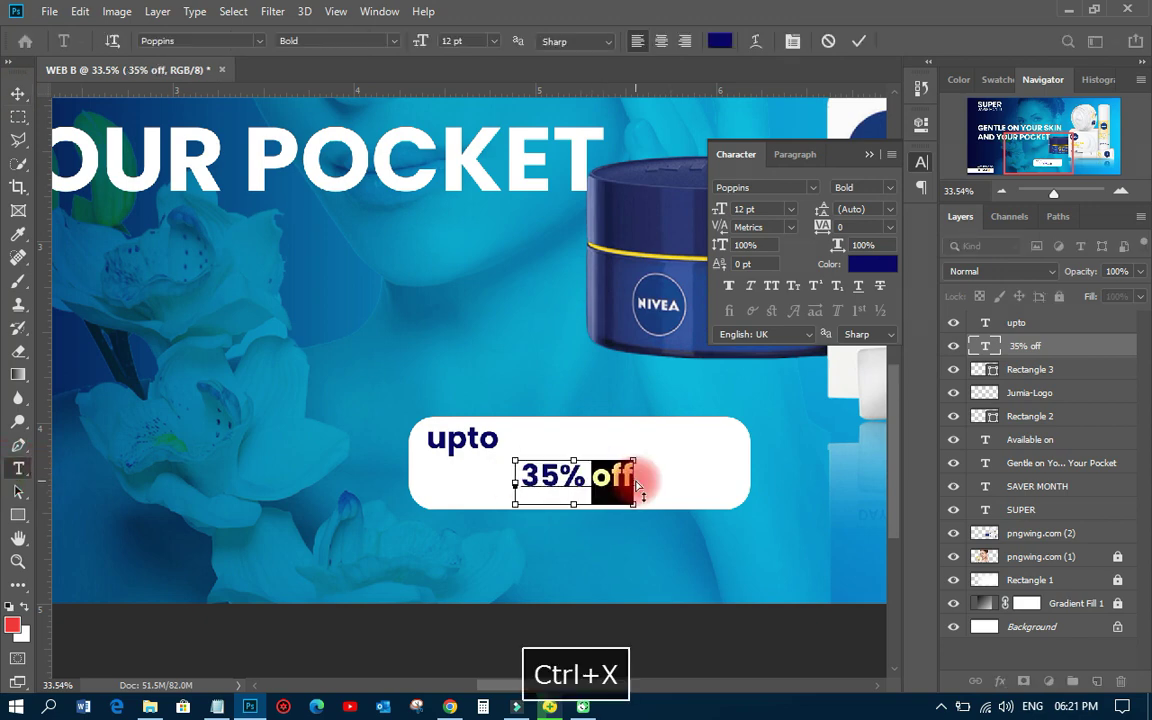
pyautogui.click(860, 44)
pyautogui.click(655, 484)
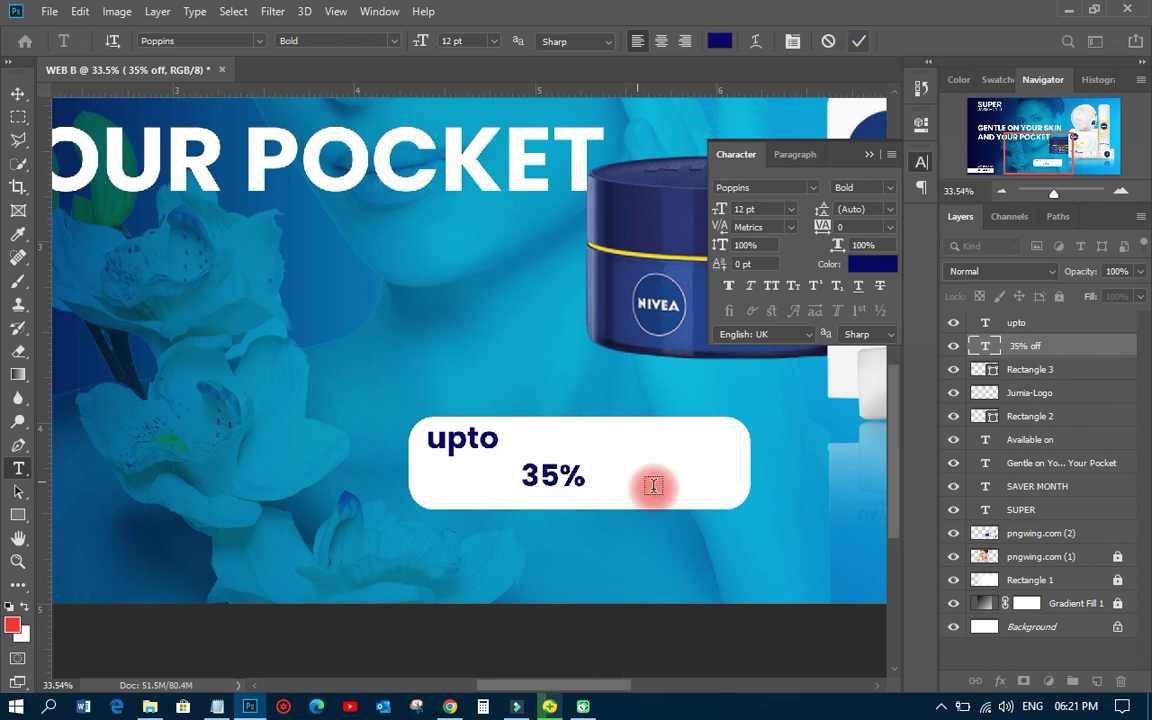
pyautogui.hotkey('ctrl', 'v')
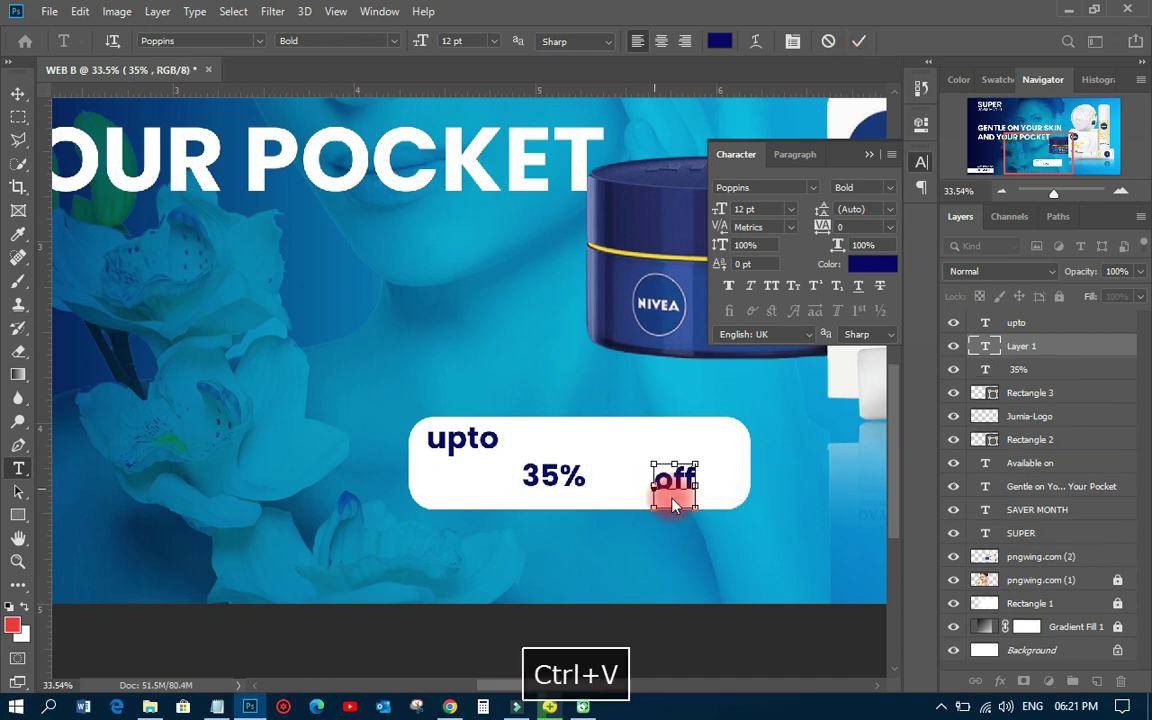
# Move the off text to the white box's lower-right corner and nudge upto slightly in the upper-left corner.
pyautogui.click(18, 93)
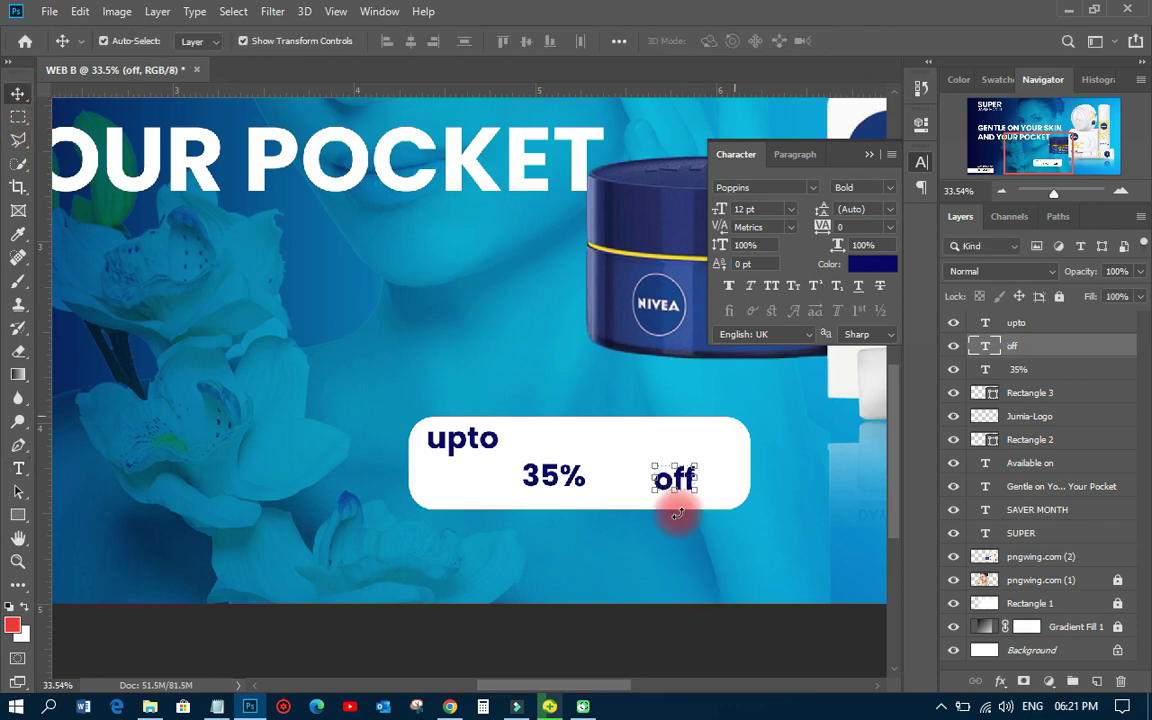
pyautogui.moveTo(684, 481); pyautogui.dragTo(728, 495)
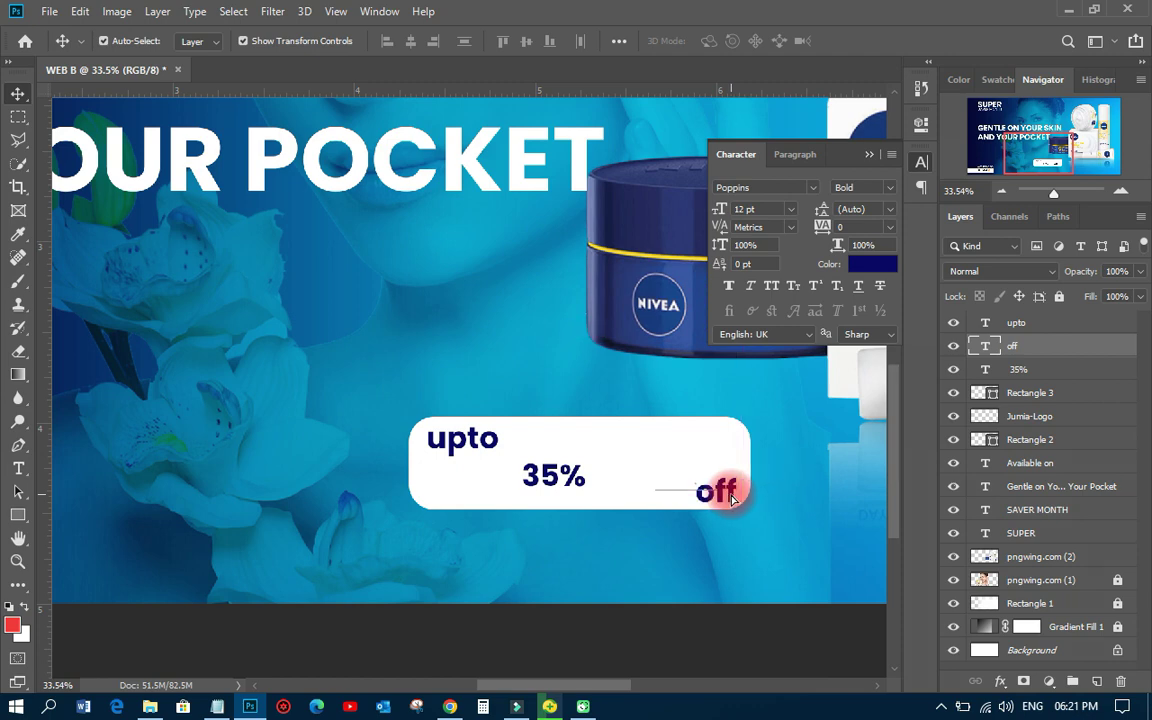
pyautogui.click(460, 443)
pyautogui.moveTo(460, 443); pyautogui.dragTo(461, 443)
# Enlarge the 35% text to 36 pt and position it between upto and off inside the white box.
pyautogui.click(553, 476)
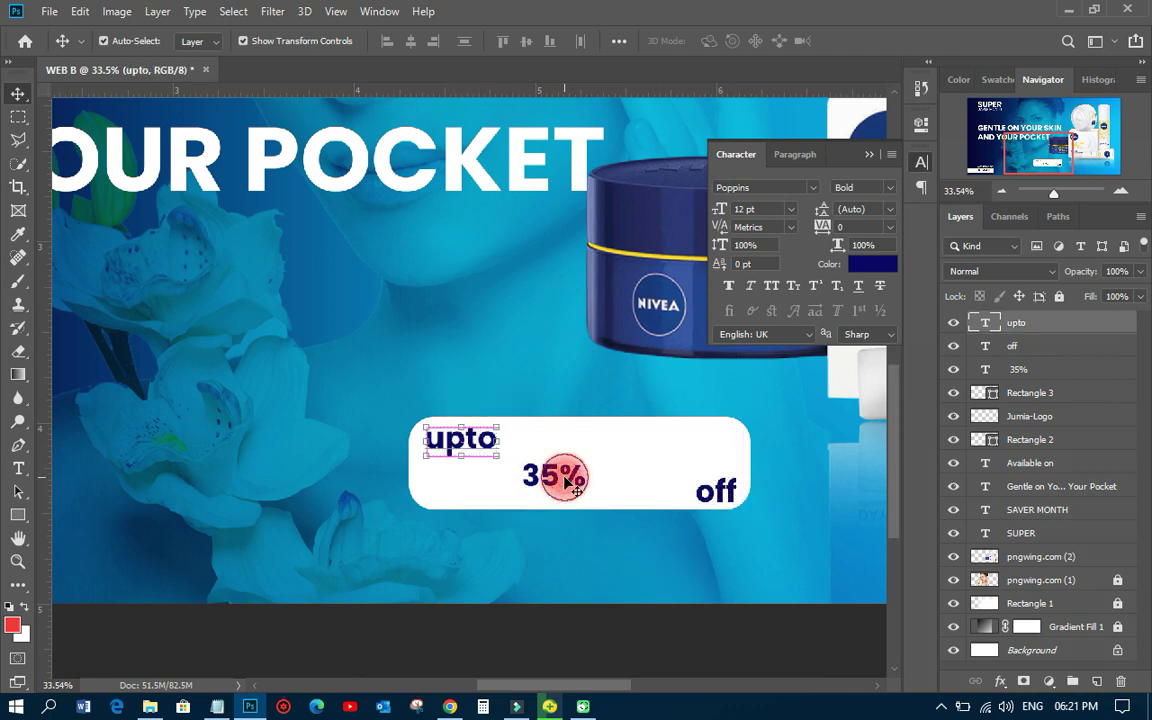
pyautogui.click(790, 209)
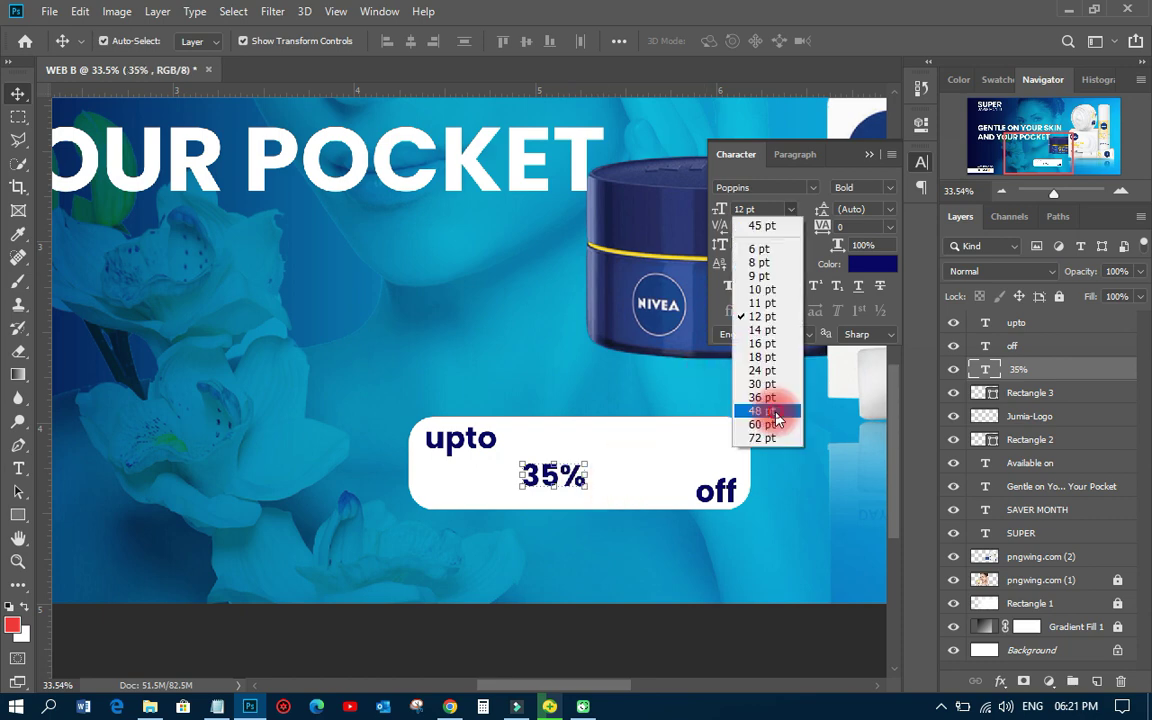
pyautogui.click(776, 418)
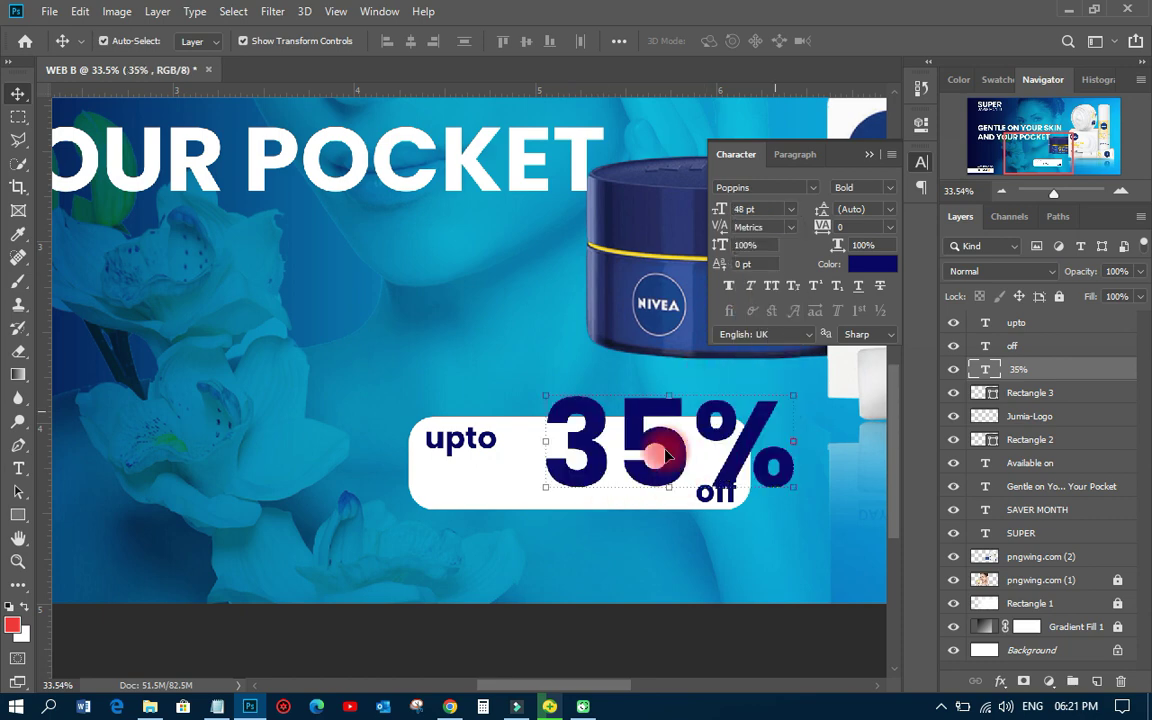
pyautogui.moveTo(661, 458); pyautogui.dragTo(603, 472)
pyautogui.click(790, 209)
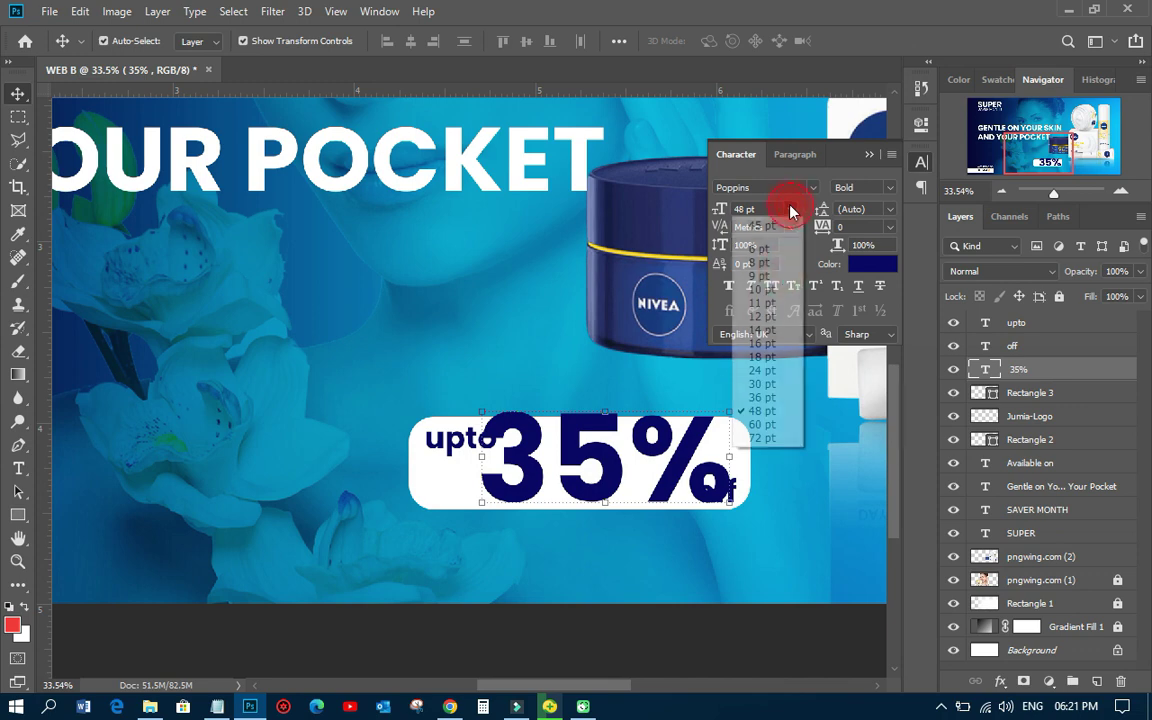
pyautogui.click(766, 390)
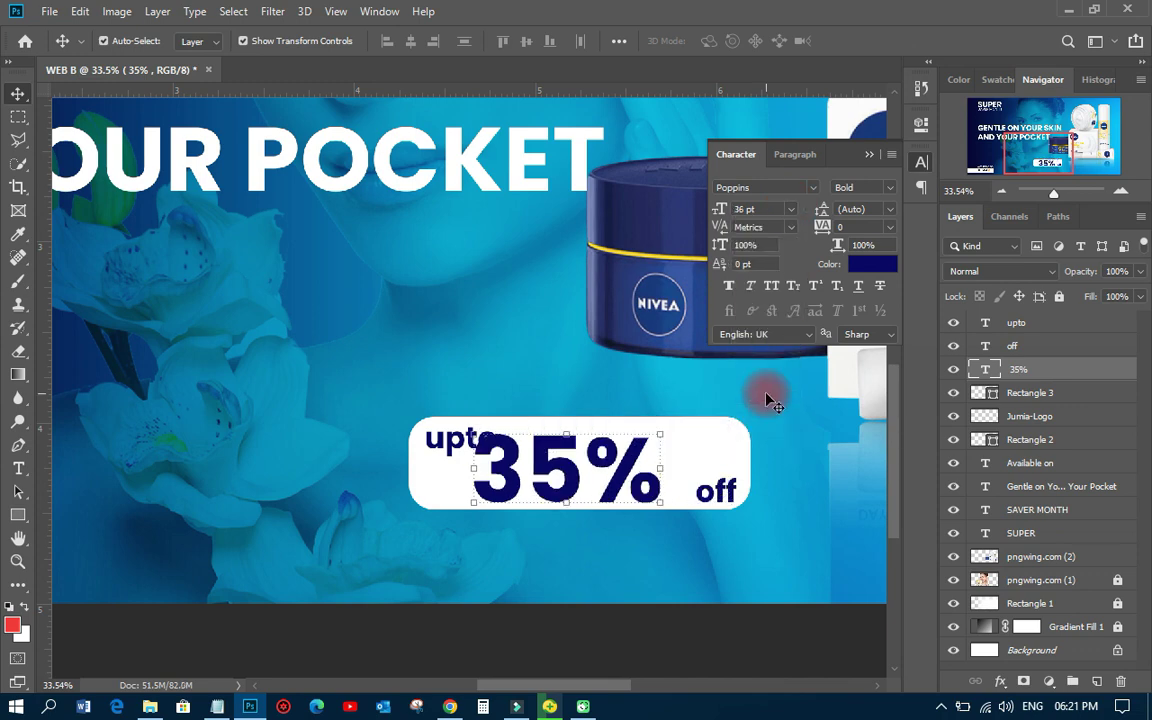
pyautogui.moveTo(514, 463); pyautogui.dragTo(576, 466)
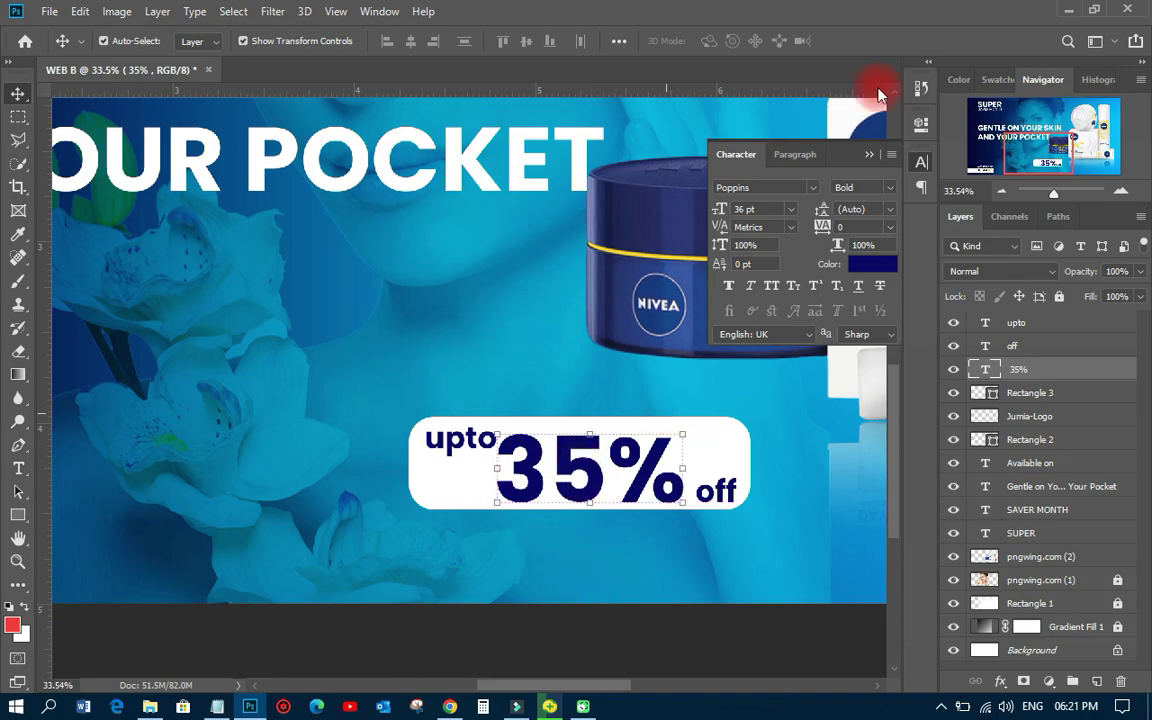
# Close the WEB BANNER folder window and return to the banner in Photoshop.
pyautogui.click(1067, 10)
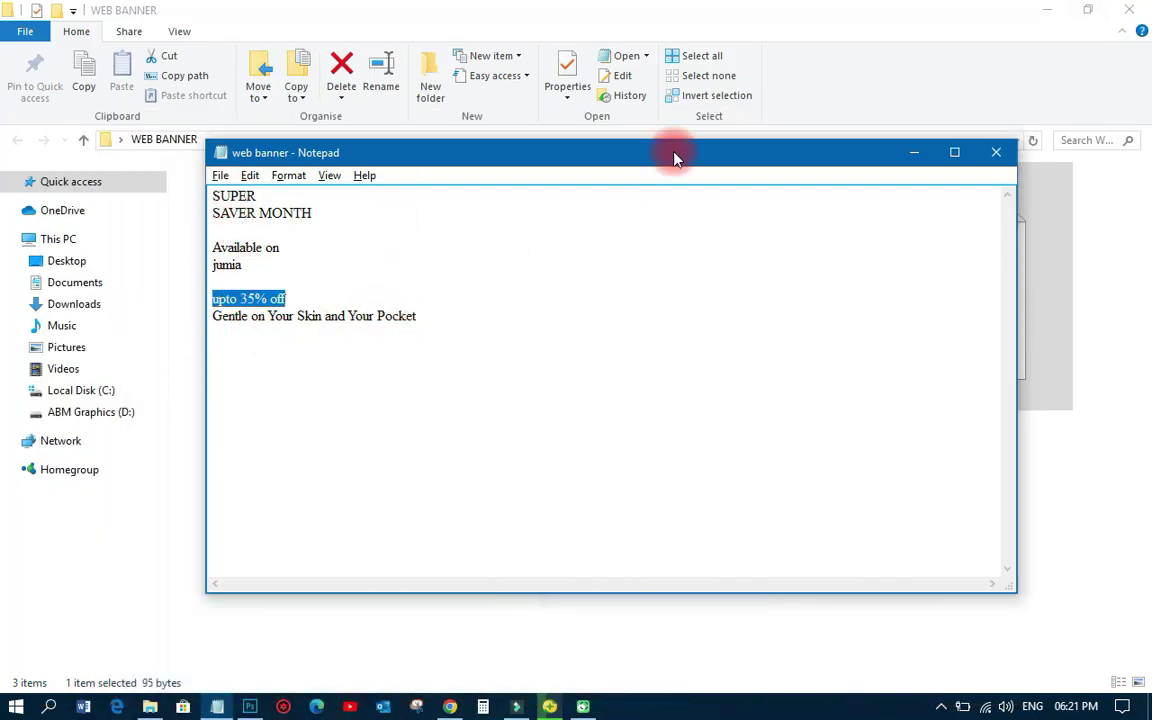
pyautogui.click(1130, 9)
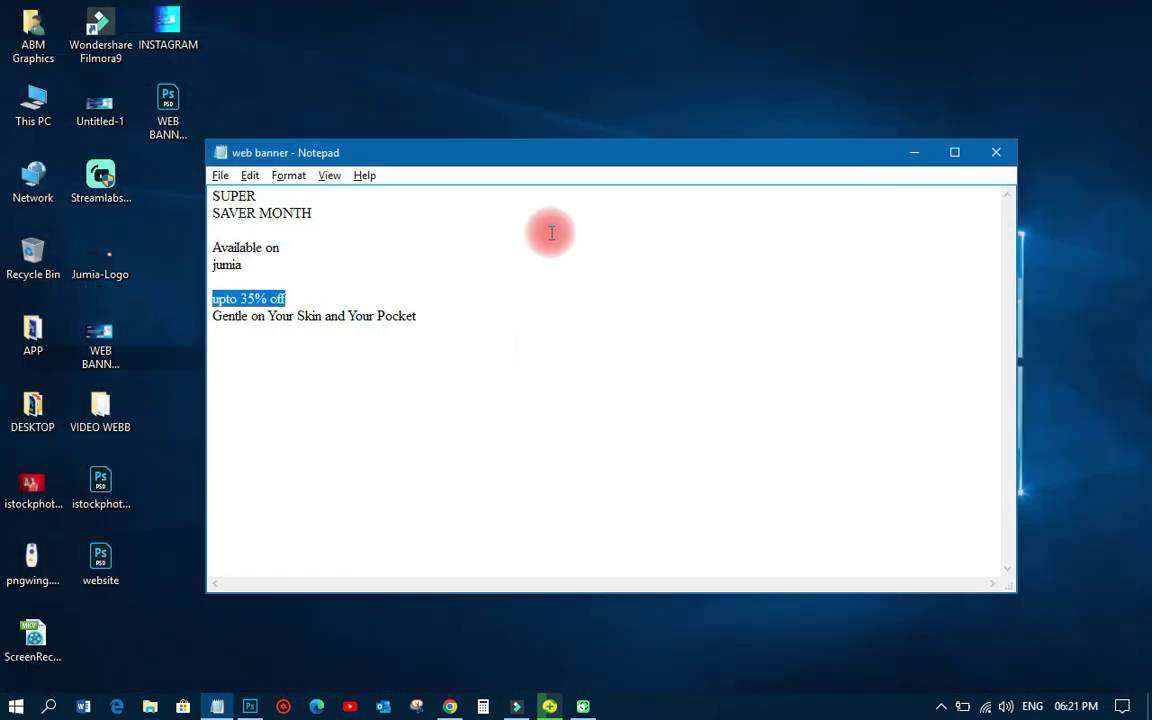
pyautogui.click(249, 708)
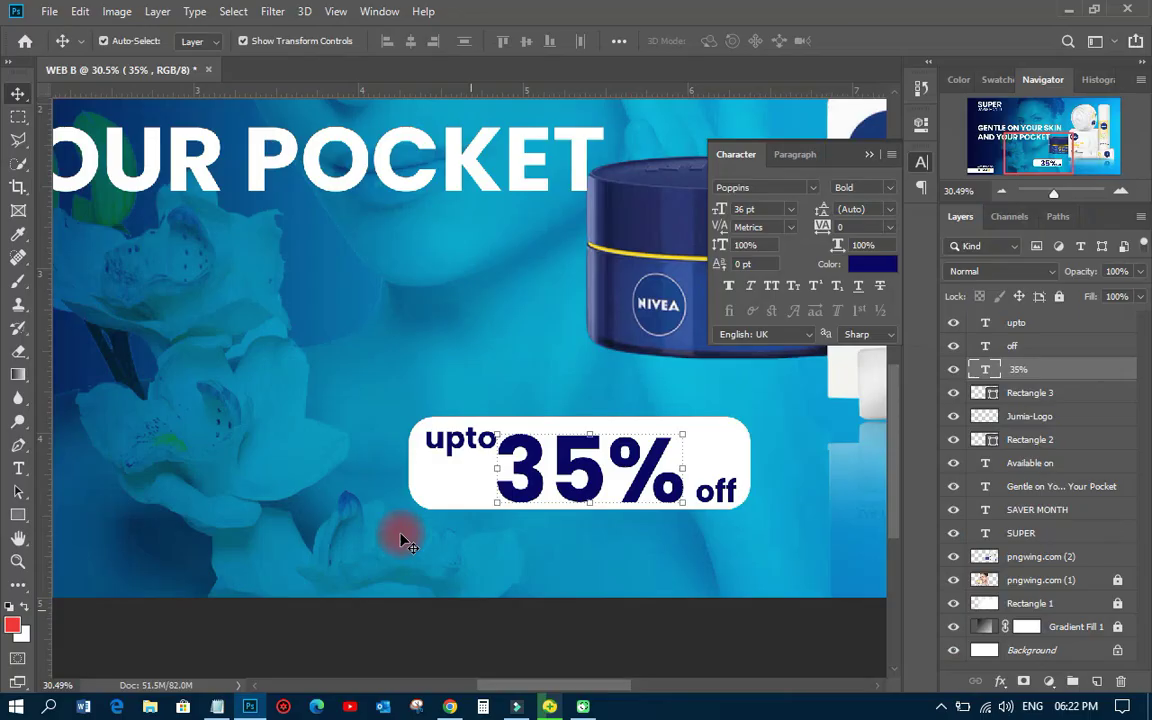
# Collapse the character settings, then group the upto, off, 35% and Rectangle 3 layers and name the group B.
pyautogui.scroll(-5, 400, 540)
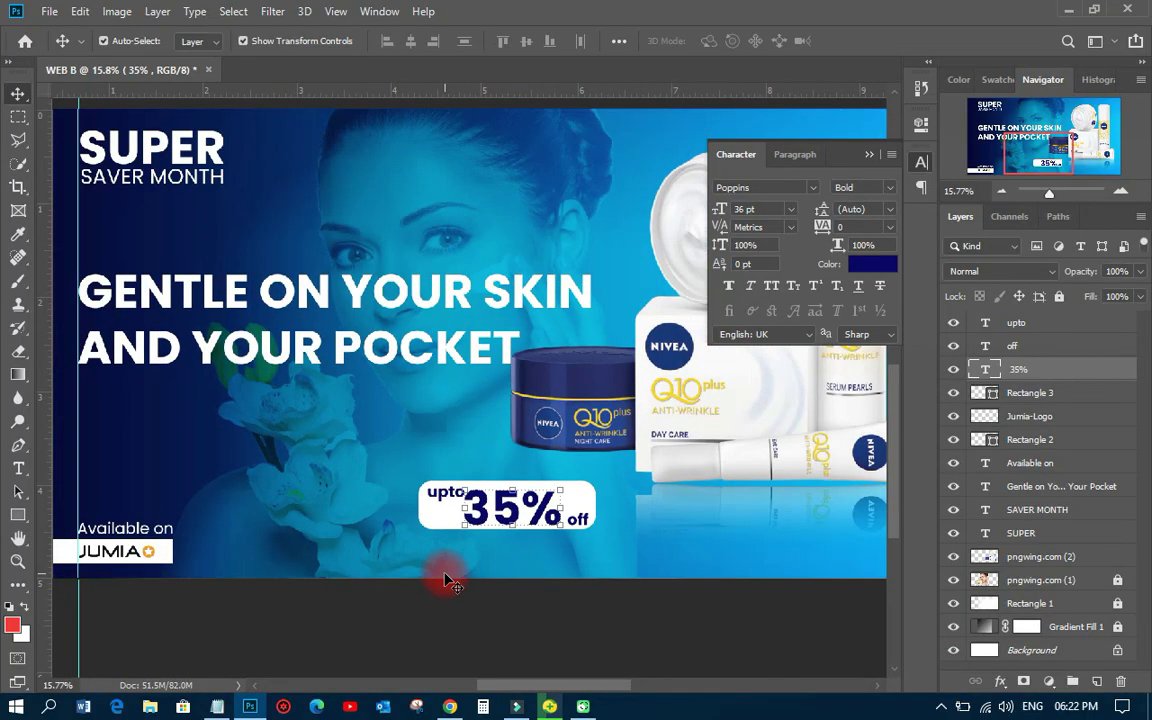
pyautogui.scroll(-1, 447, 580)
pyautogui.click(921, 162)
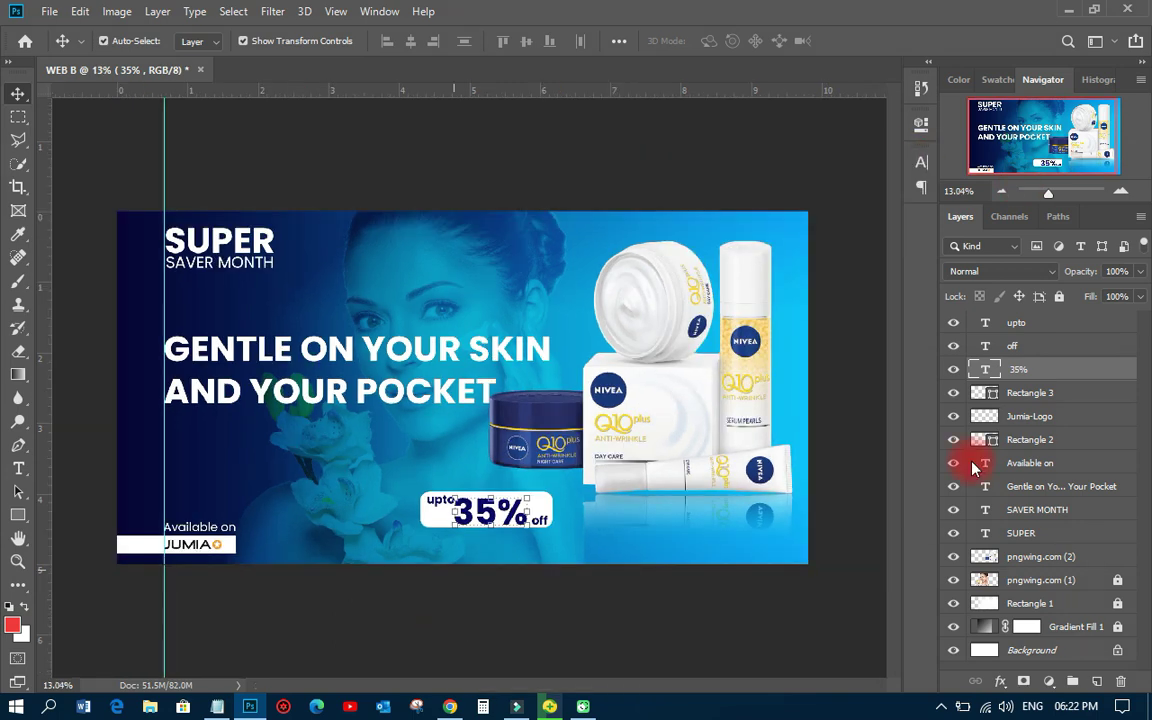
pyautogui.click(1020, 326)
pyautogui.keyDown('shift'); pyautogui.click(1020, 322); pyautogui.keyUp('shift')
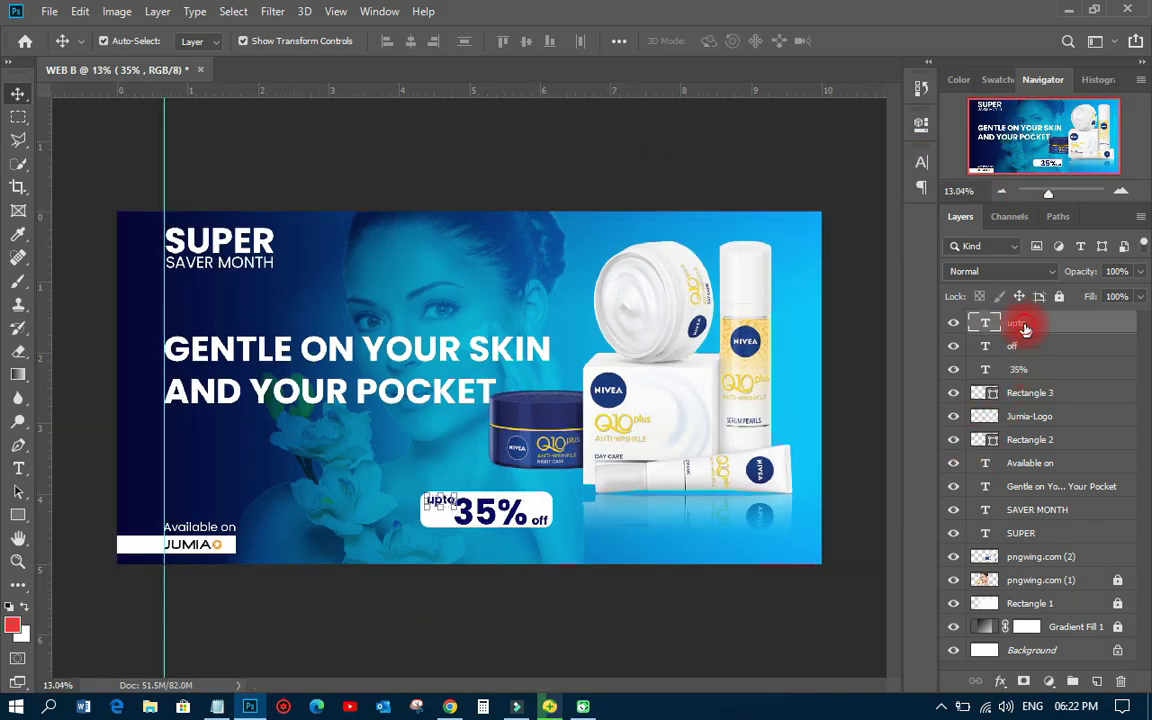
pyautogui.keyDown('shift'); pyautogui.click(1033, 395); pyautogui.keyUp('shift')
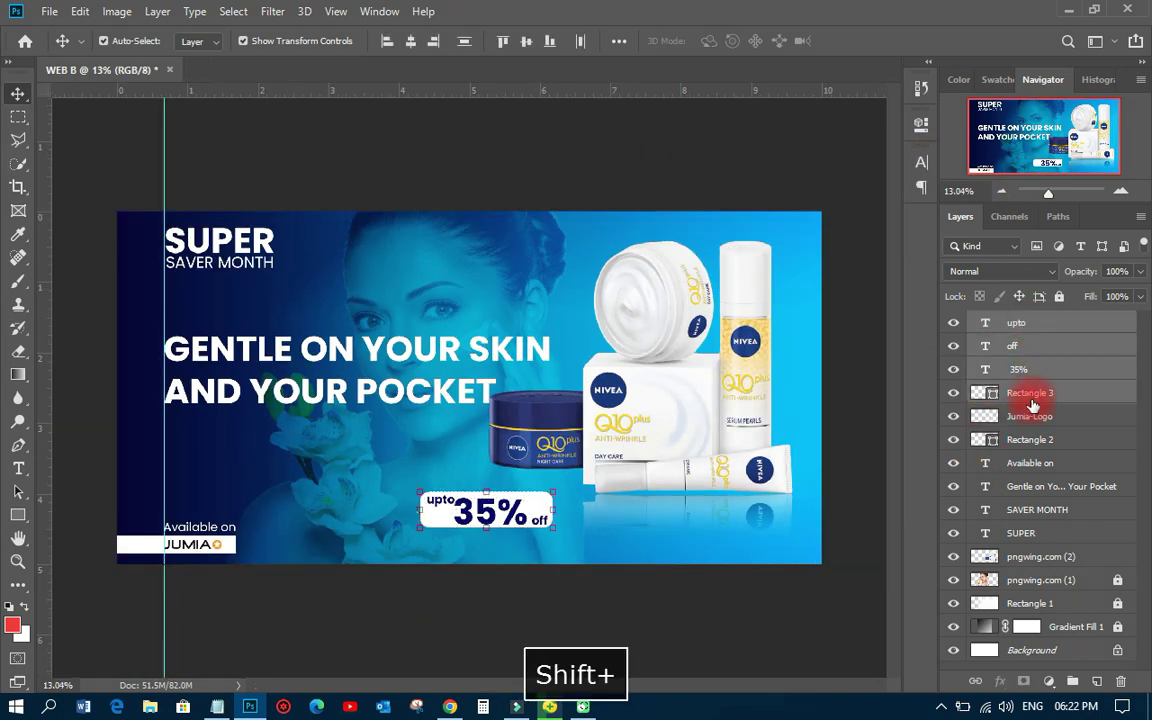
pyautogui.hotkey('ctrl', 'g')
pyautogui.doubleClick(1022, 321)
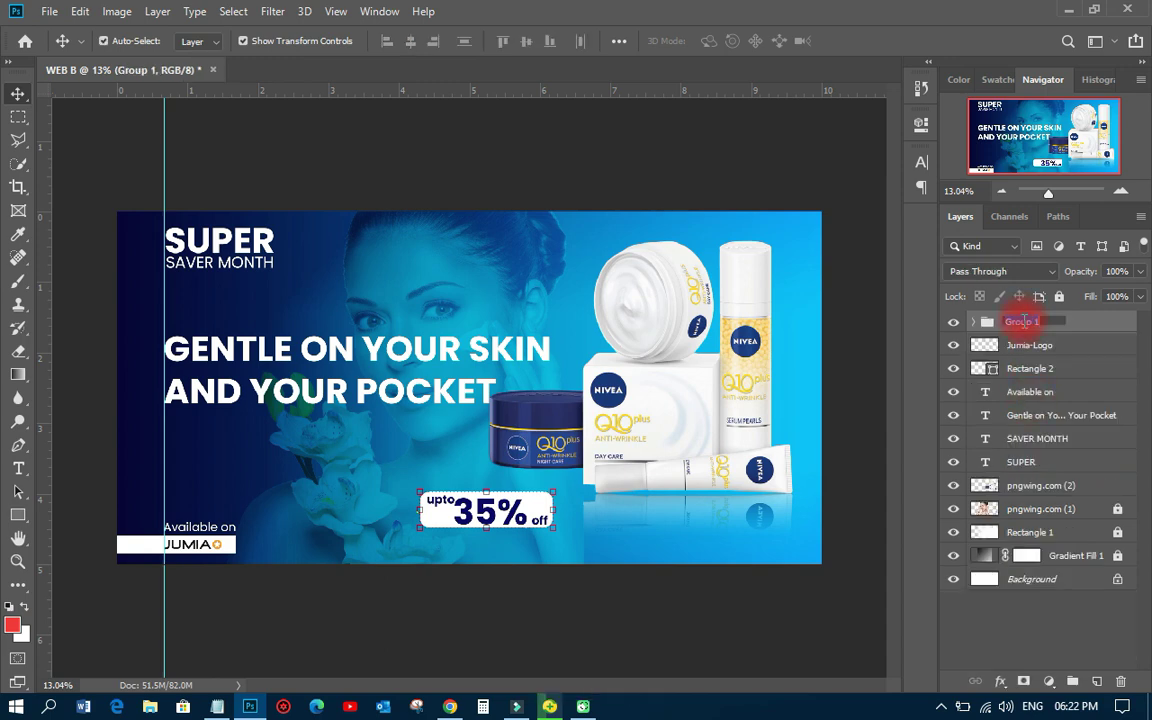
pyautogui.write('B')
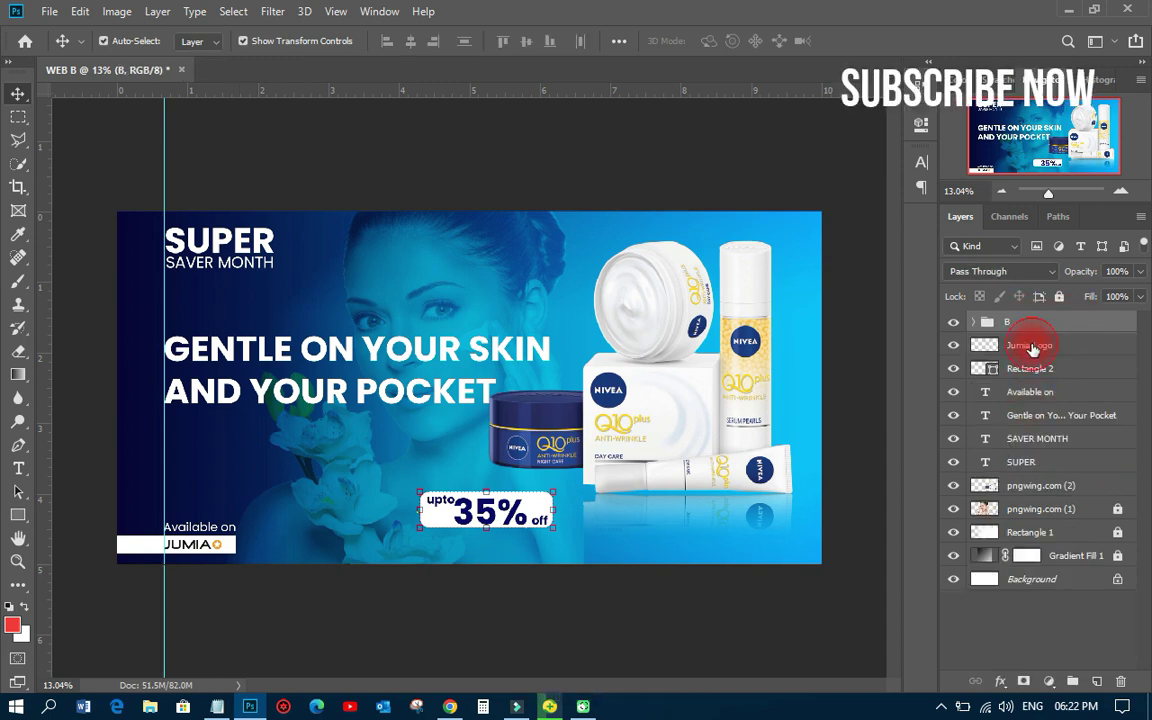
# Group the Jumia-Logo, Rectangle 2 and Available on layers and name the group AVAILABLE.
pyautogui.click(1034, 345)
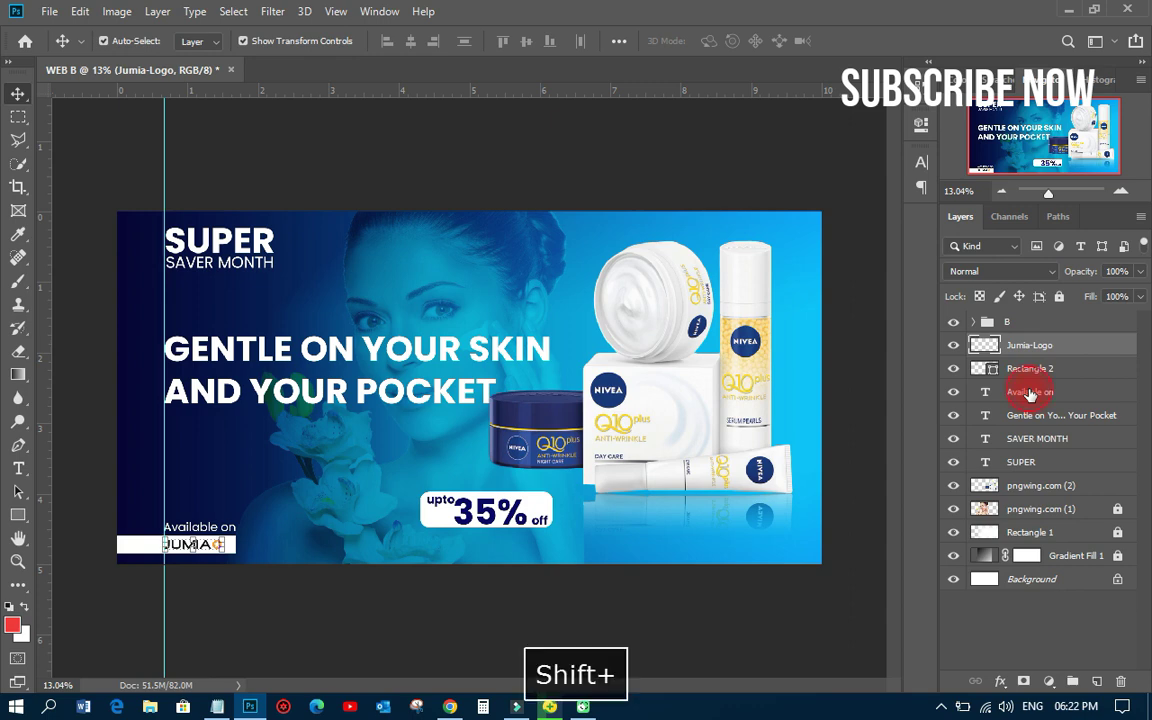
pyautogui.keyDown('shift'); pyautogui.click(1030, 392); pyautogui.keyUp('shift')
pyautogui.hotkey('ctrl', 'g')
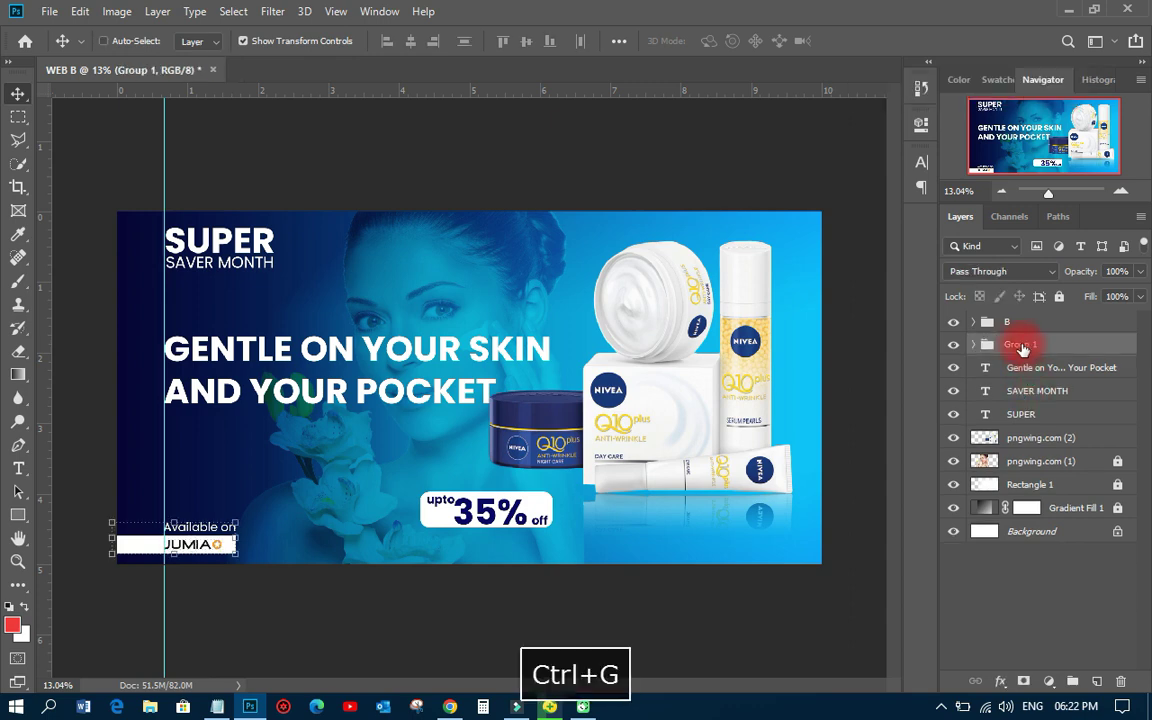
pyautogui.write('AVAI')
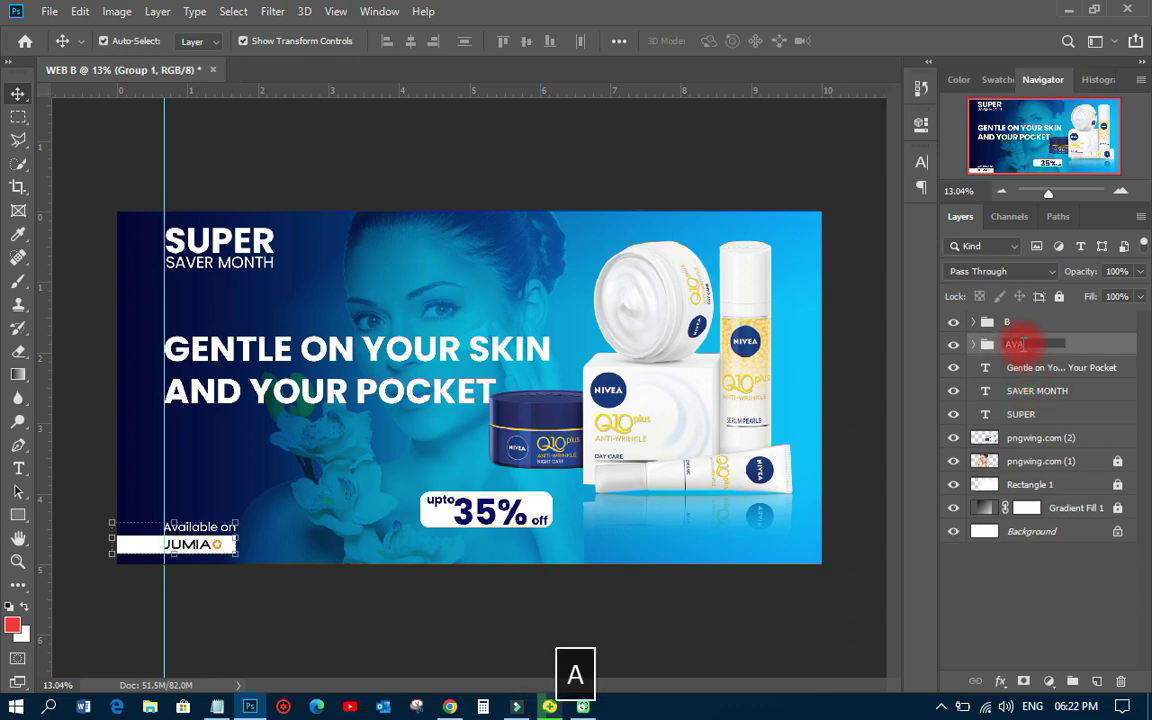
pyautogui.write('LABLE')
pyautogui.press('Return')
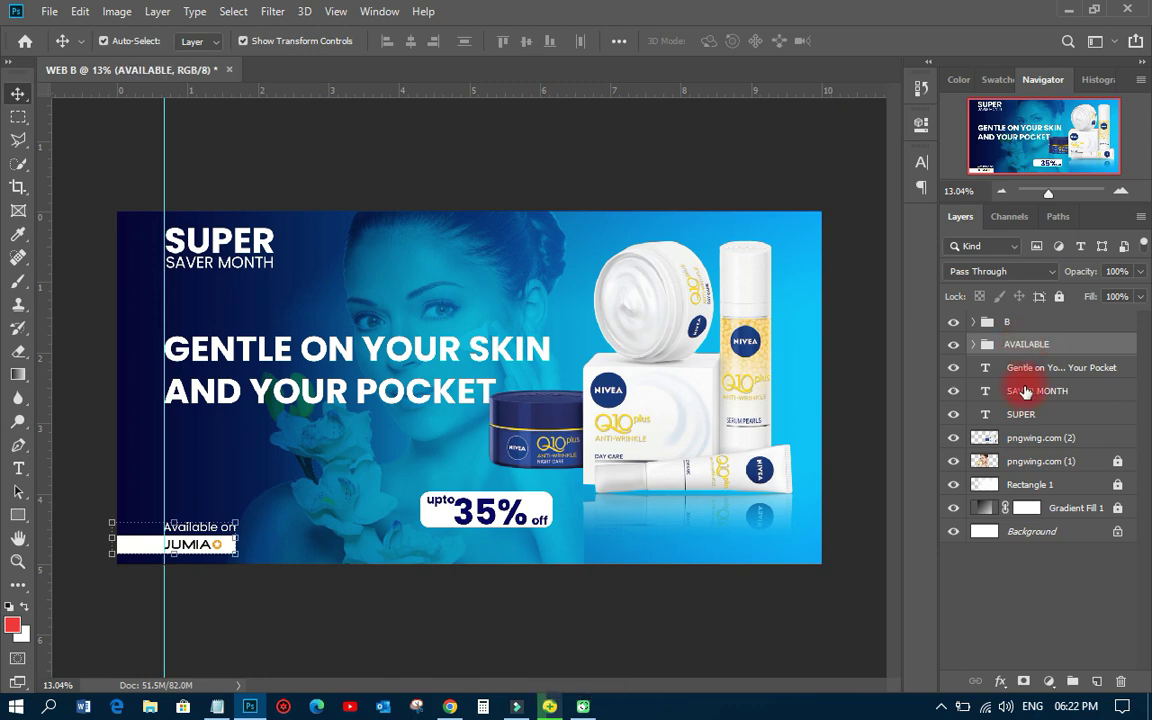
# Group the Gentle on Your Skin, SAVER MONTH and SUPER text layers and name the group TEXT.
pyautogui.click(1025, 370)
pyautogui.keyDown('shift'); pyautogui.click(1022, 414); pyautogui.keyUp('shift')
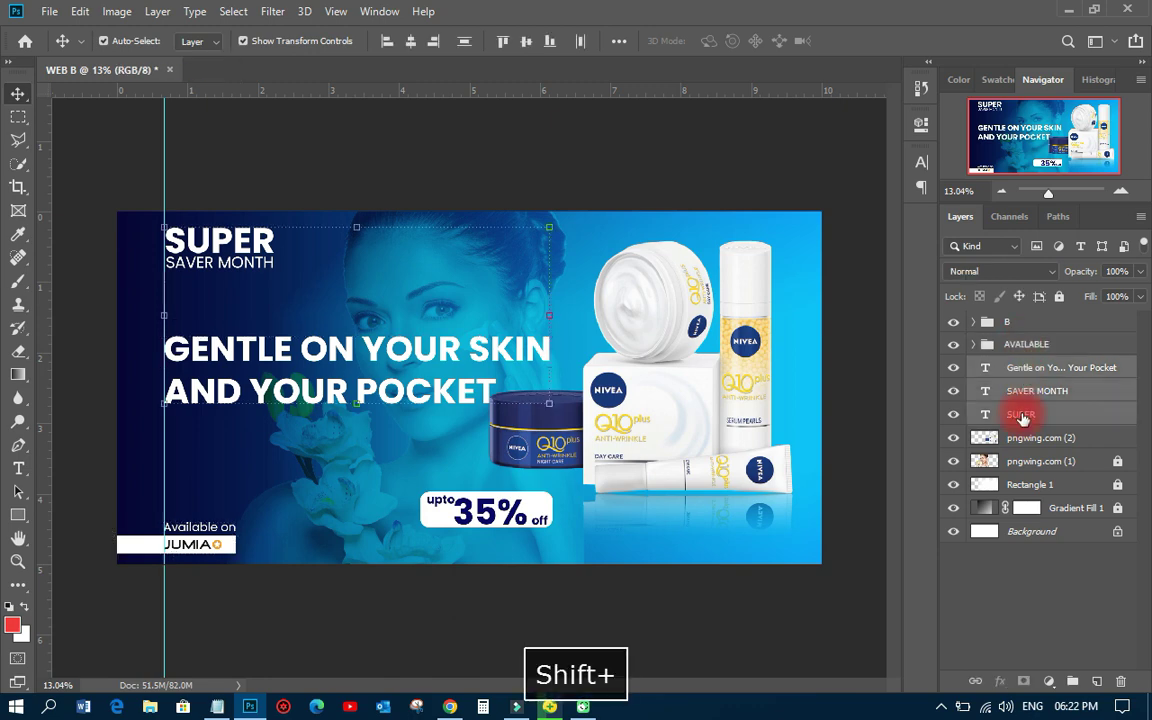
pyautogui.hotkey('ctrl', 'g')
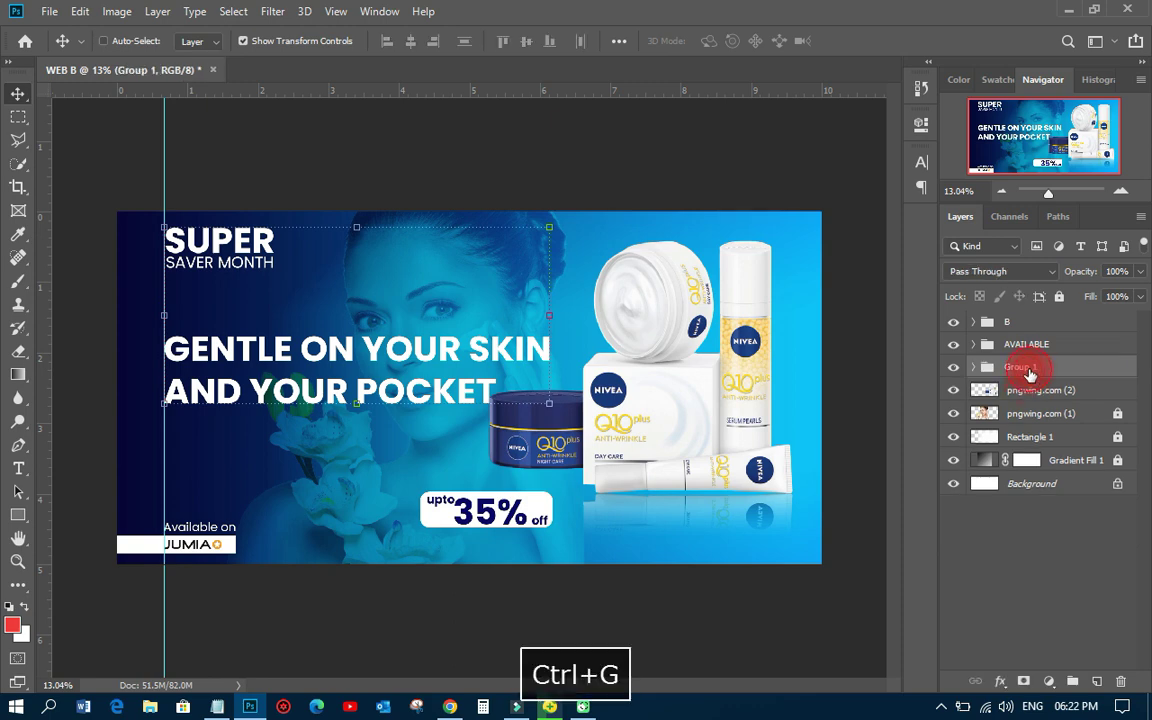
pyautogui.doubleClick(1022, 367)
pyautogui.write('TE')
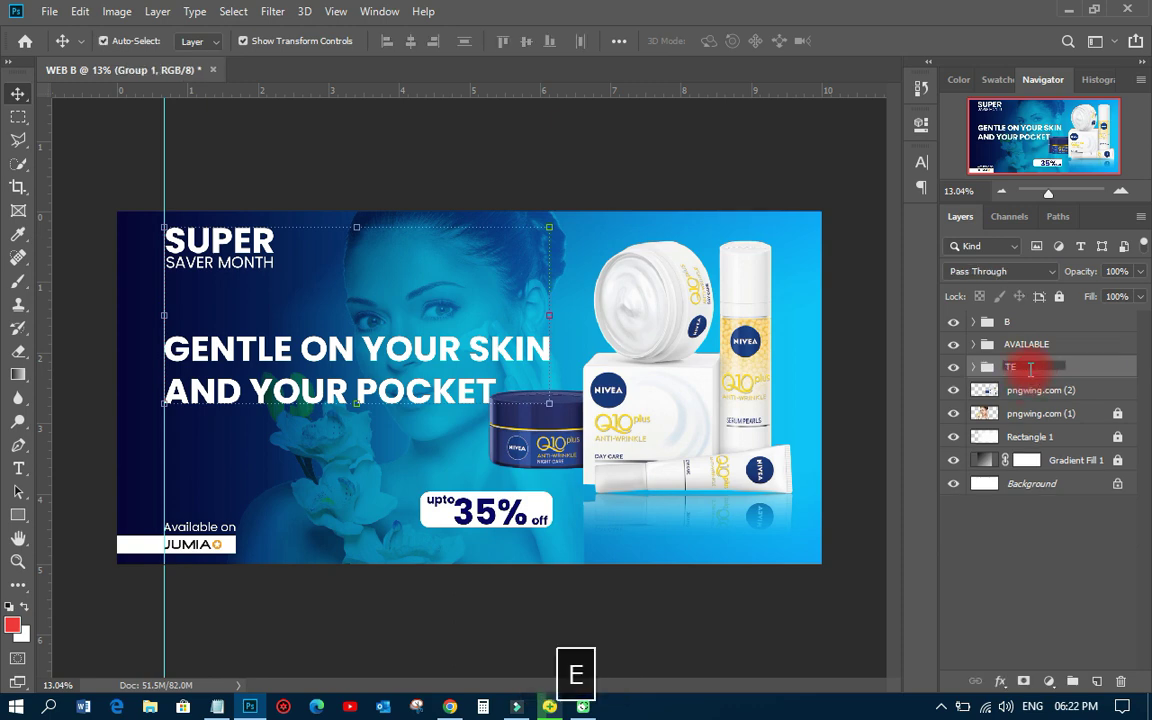
pyautogui.write('XT')
pyautogui.press('Return')
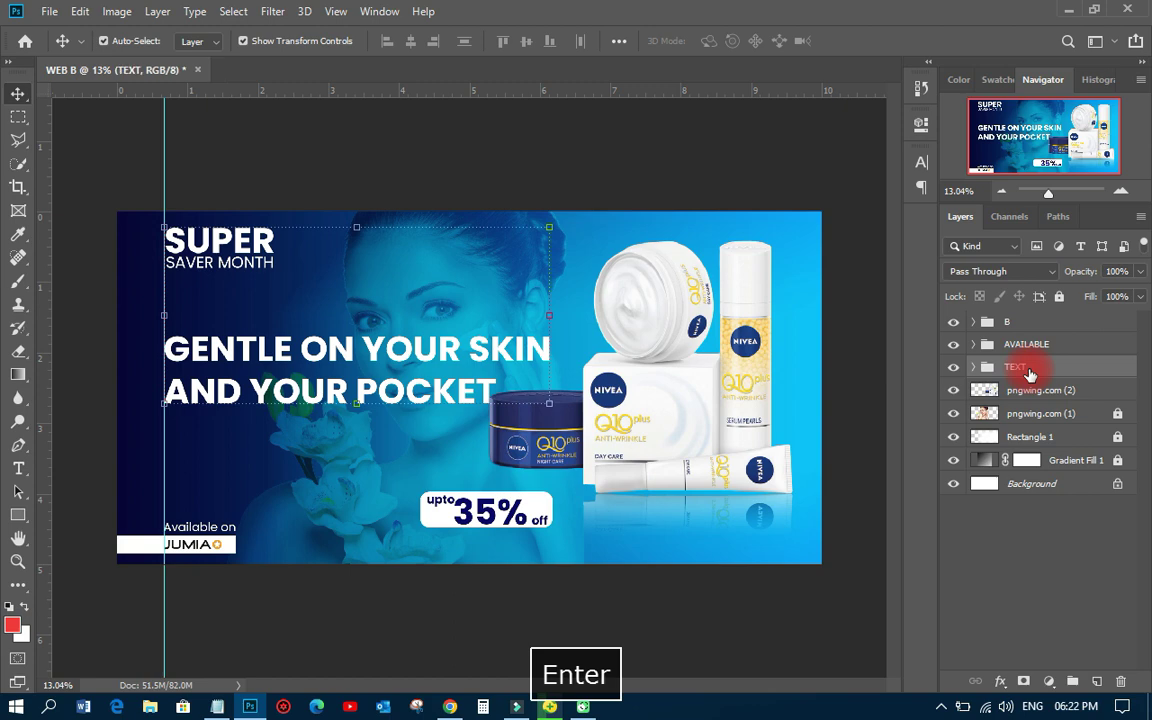
# Group the pngwing.com (1), Rectangle 1 and Gradient Fill 1 layers and name the group GB.
pyautogui.click(1030, 394)
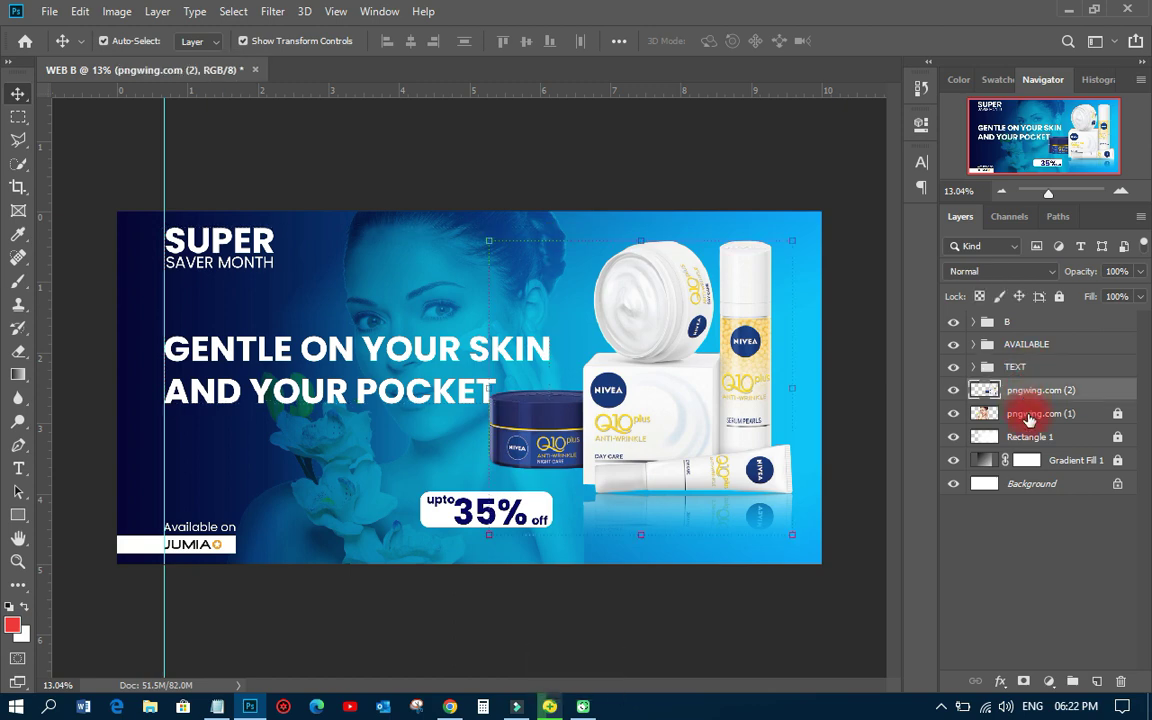
pyautogui.keyDown('shift'); pyautogui.click(1062, 462); pyautogui.keyUp('shift')
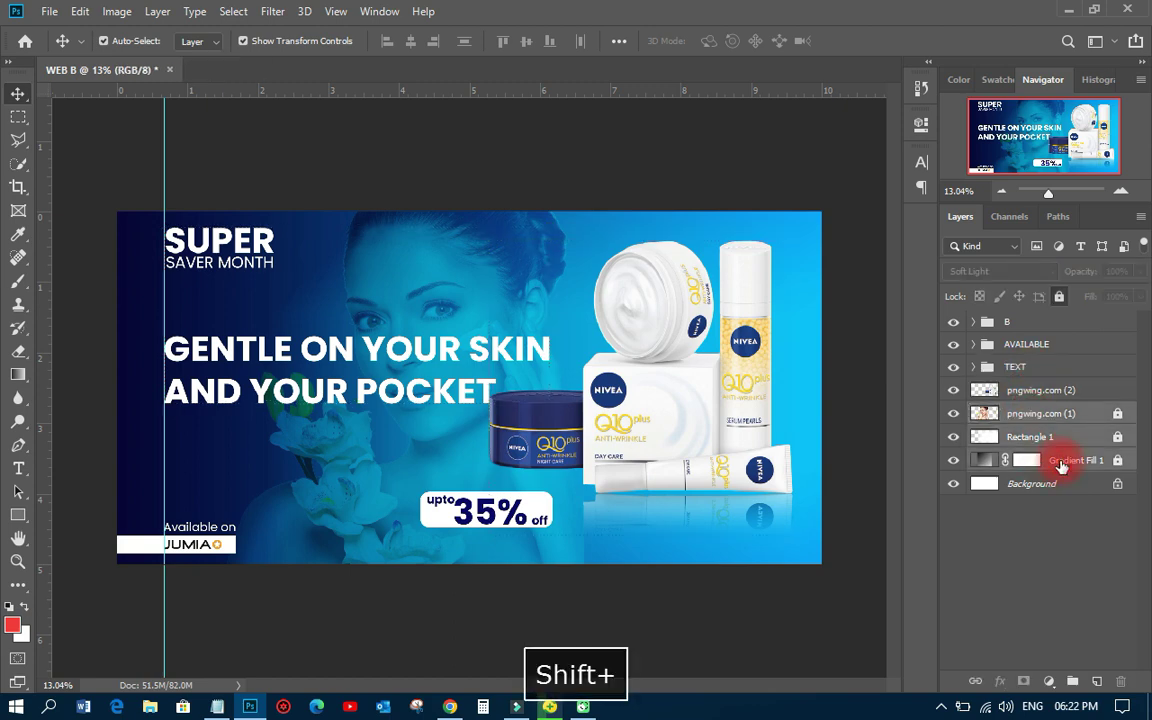
pyautogui.hotkey('ctrl', 'g')
pyautogui.doubleClick(1020, 412)
pyautogui.write('G')
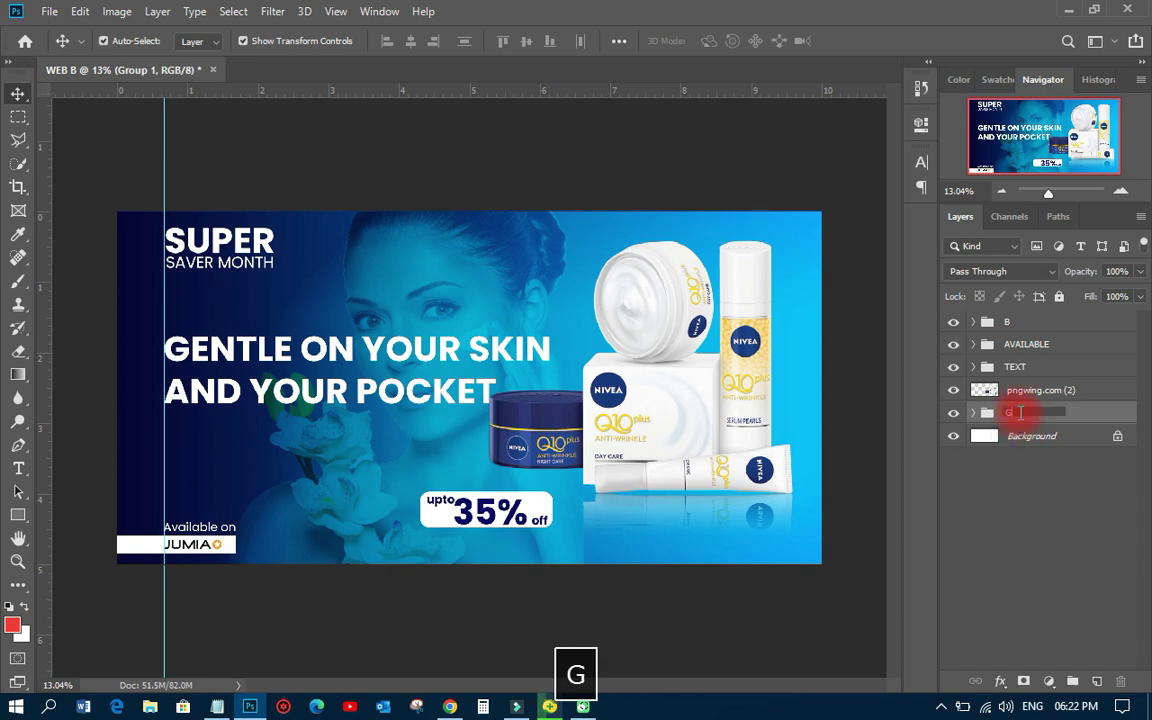
pyautogui.write('B')
# Put the pngwing.com (2) product layer in its own group, name the group IMAE and collapse it.
pyautogui.click(1028, 392)
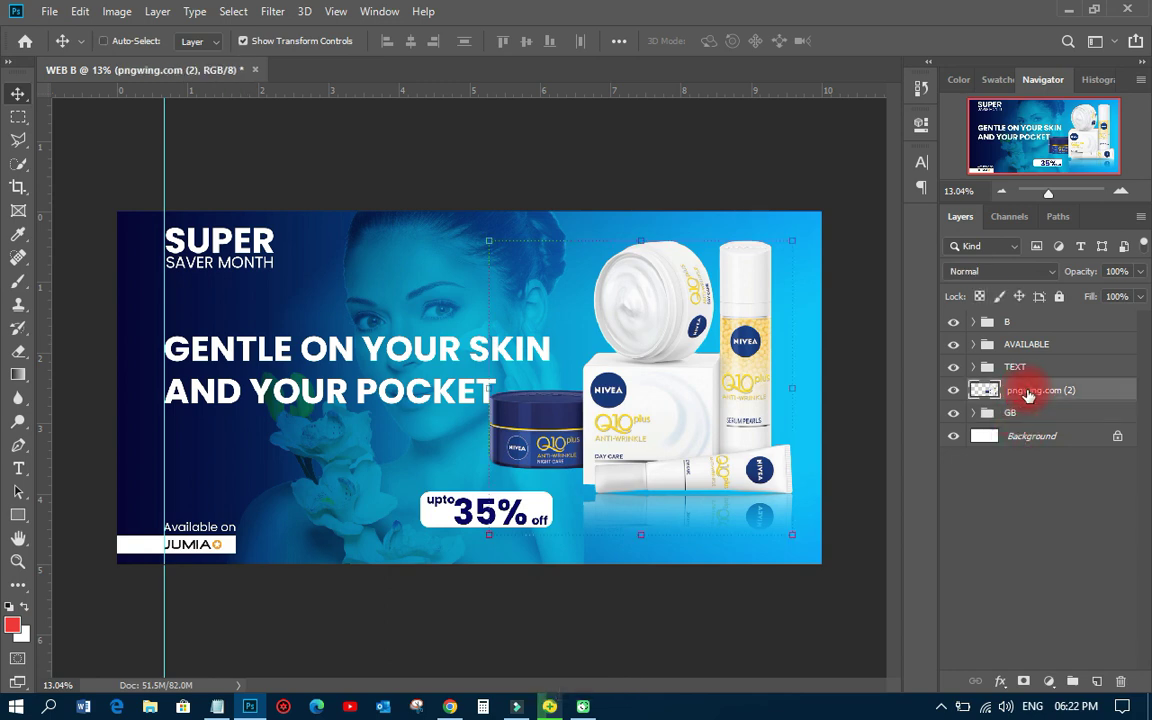
pyautogui.hotkey('ctrl', 'g')
pyautogui.doubleClick(1030, 389)
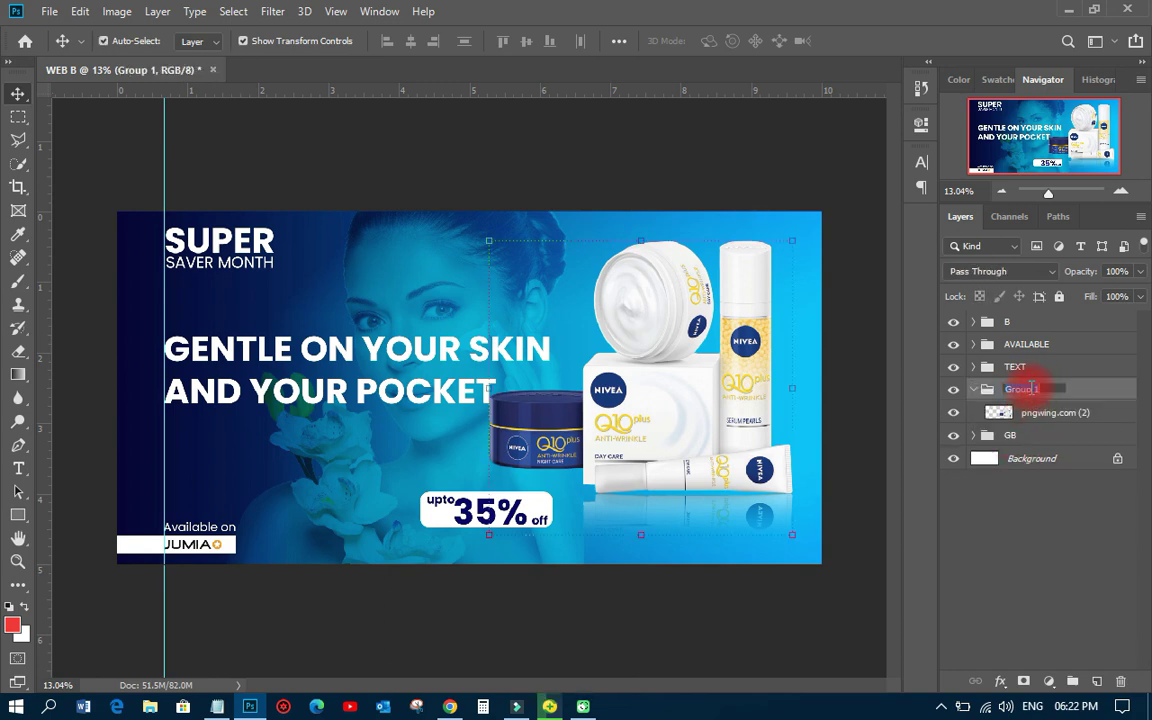
pyautogui.write('INA')
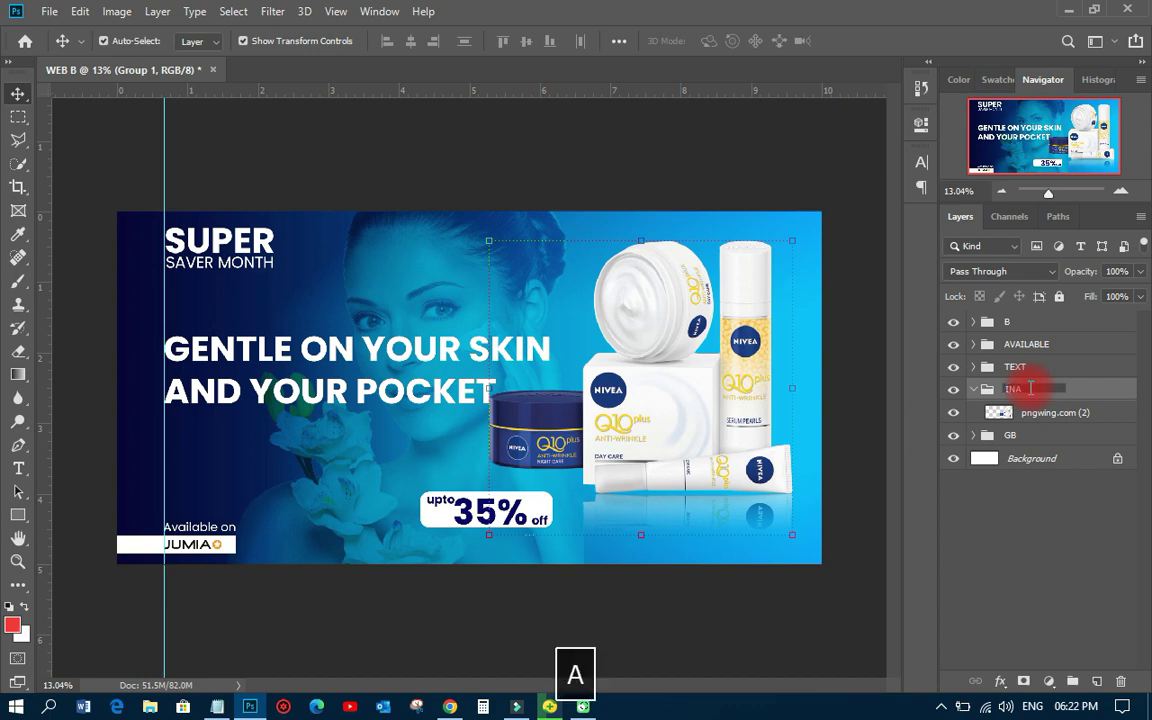
pyautogui.press('BackSpace')
pyautogui.write('MAGE')
pyautogui.press('Return')
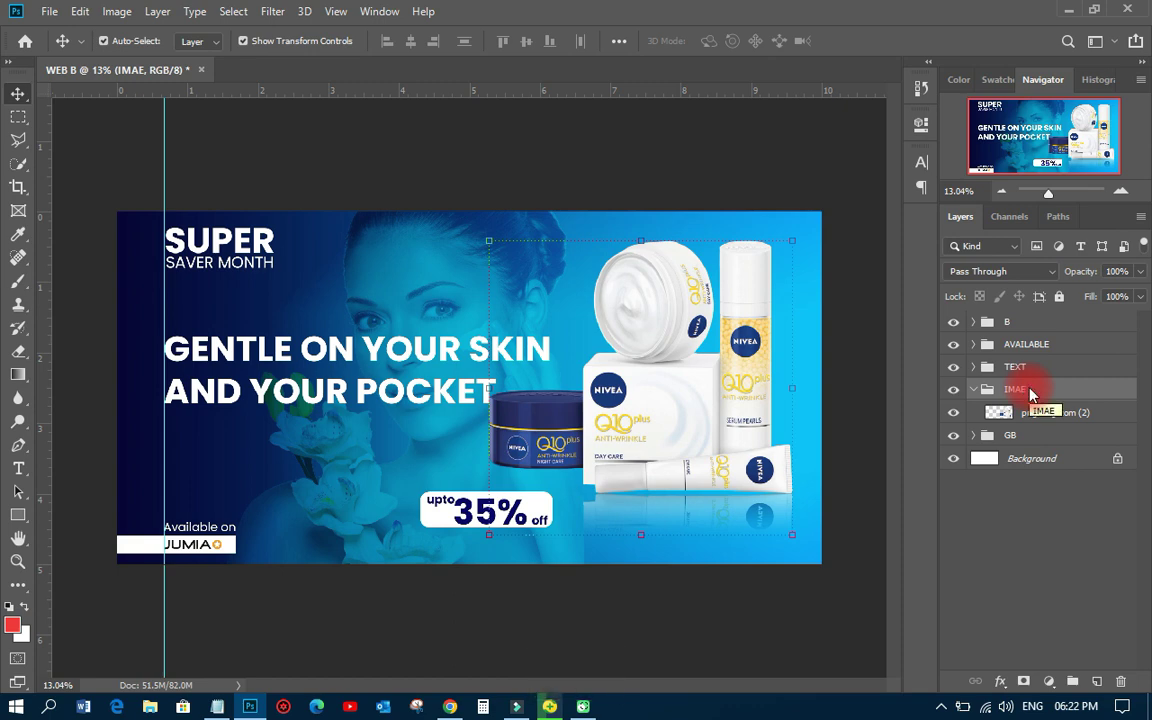
pyautogui.click(975, 391)
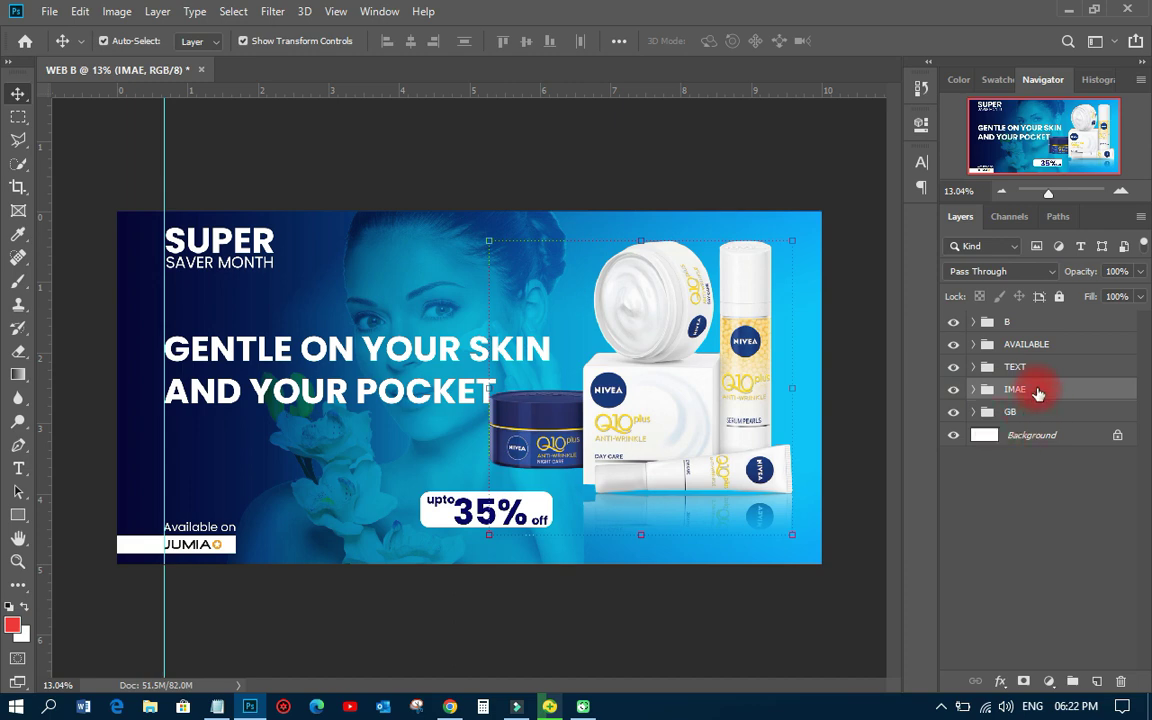
# Deselect all layers and save the banner document.
pyautogui.click(540, 163)
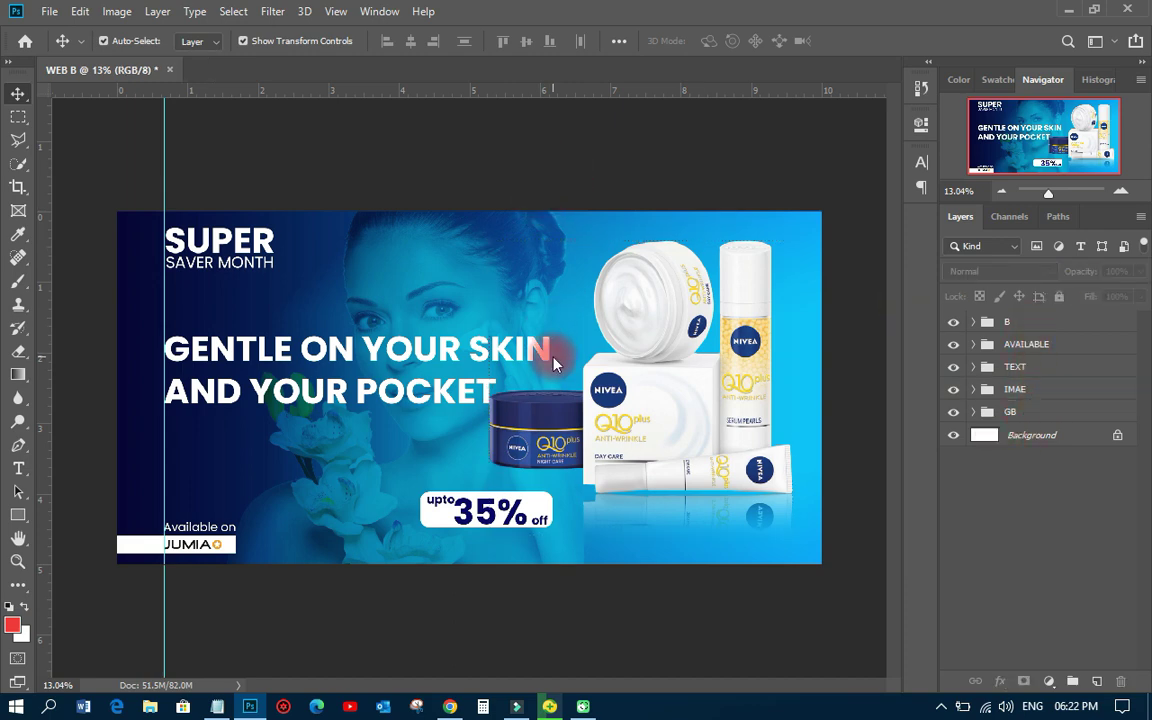
pyautogui.hotkey('ctrl', 's')
pyautogui.scroll(1, 450, 430)
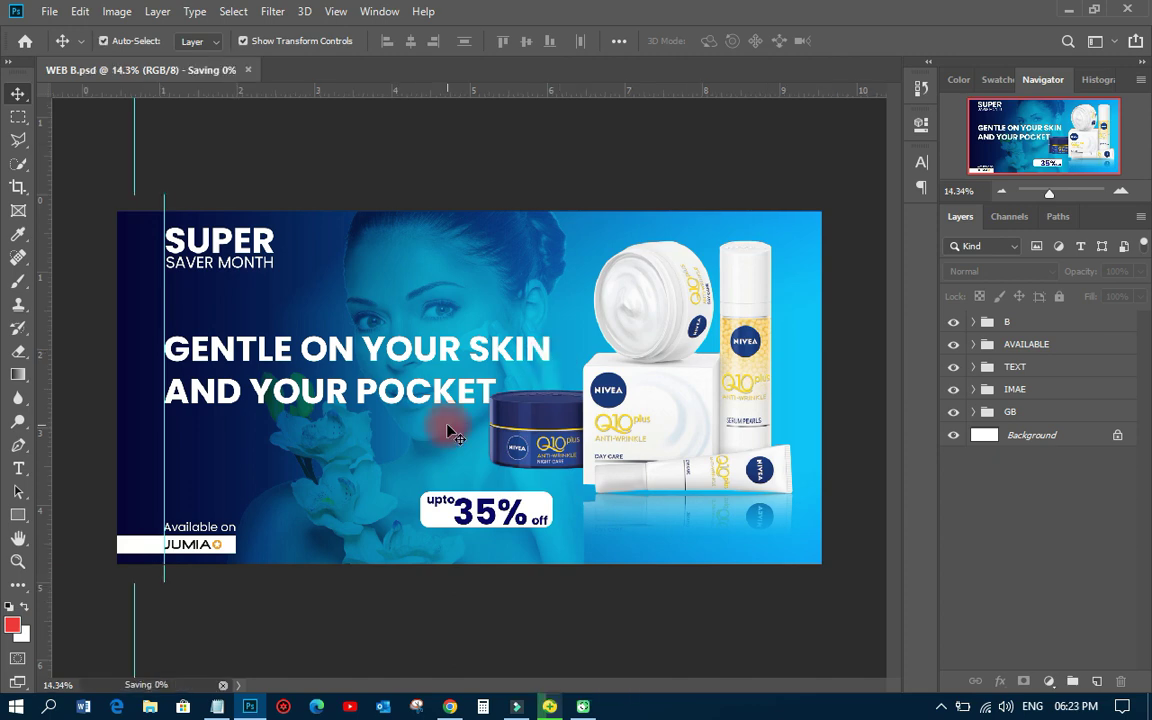
pyautogui.scroll(-1, 450, 430)
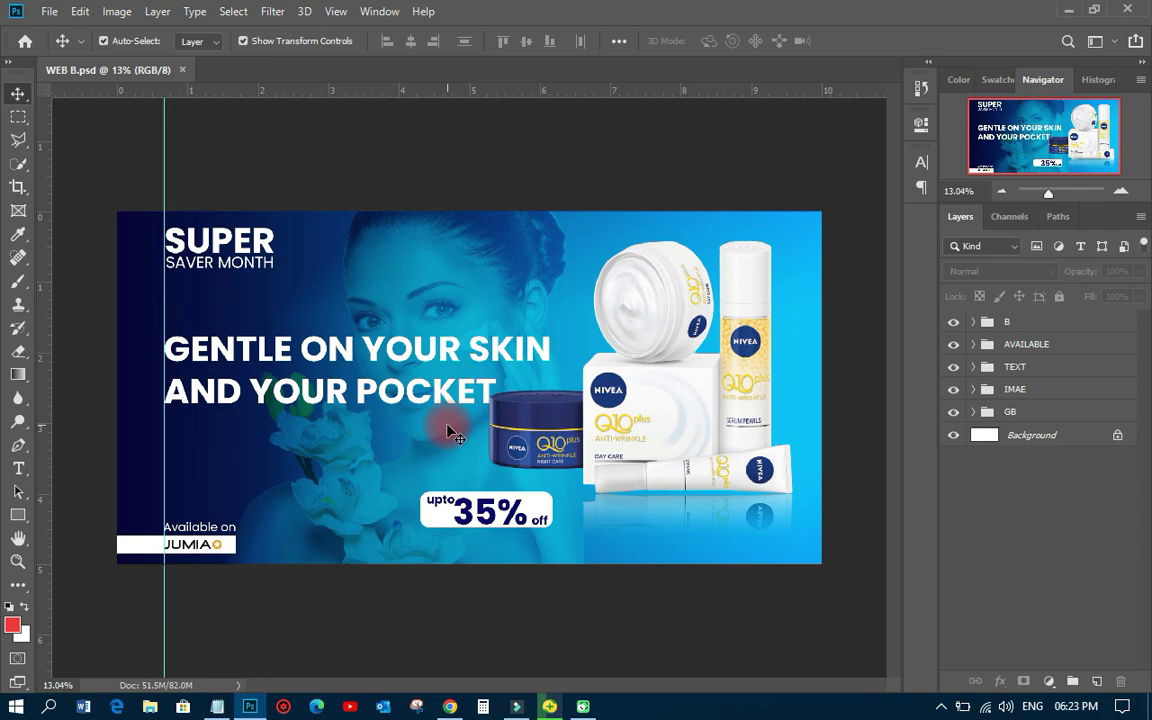